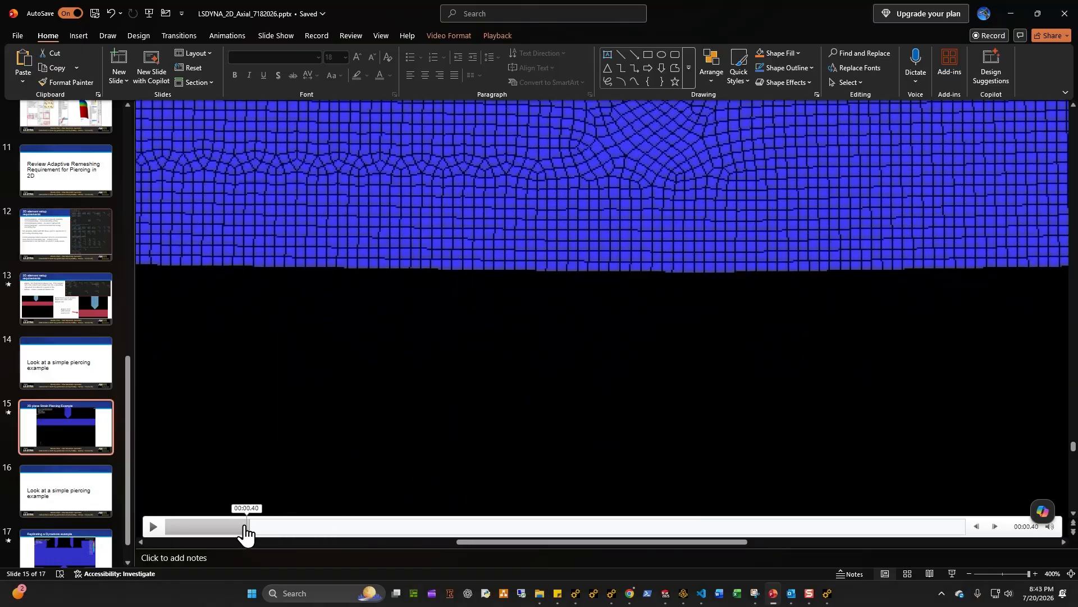
Step: Scrub through the piercing simulation video embedded on the slide to review the deformation
{"action": "scroll", "coordinate": [484, 371], "scroll_direction": "down", "scroll_amount": 5, "text": "ctrl"}
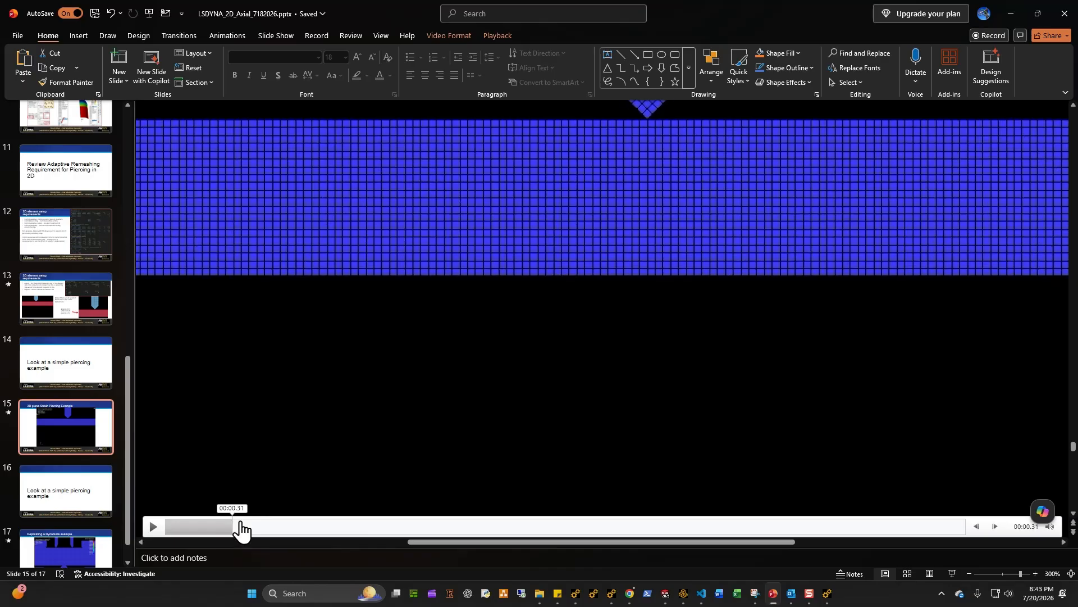
{"action": "left_click_drag", "start_coordinate": [241, 529], "coordinate": [607, 525]}
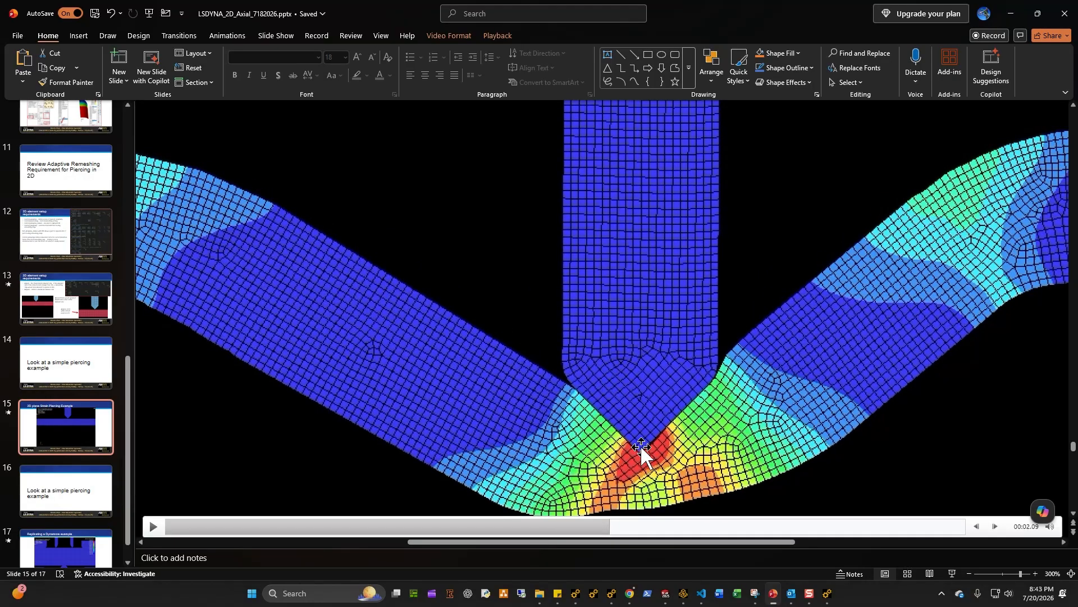
{"action": "left_click_drag", "start_coordinate": [597, 533], "coordinate": [806, 522]}
{"action": "scroll", "coordinate": [679, 472], "scroll_direction": "down", "scroll_amount": 1}
{"action": "scroll", "coordinate": [679, 463], "scroll_direction": "down", "scroll_amount": 1}
{"action": "scroll", "coordinate": [680, 466], "scroll_direction": "down", "scroll_amount": 3, "text": "ctrl"}
{"action": "left_click", "coordinate": [746, 529]}
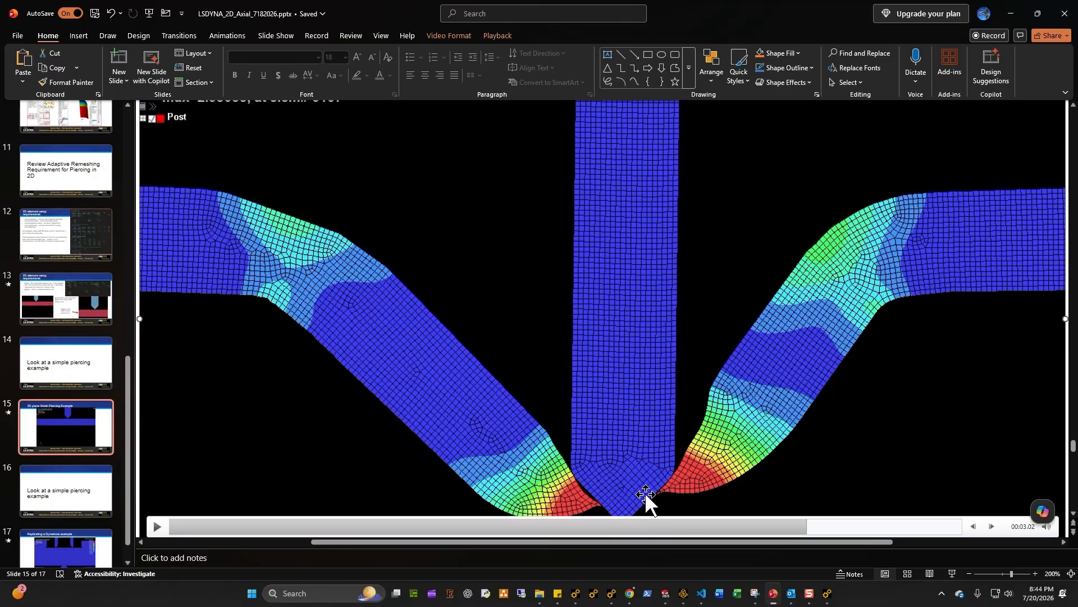
{"action": "left_click", "coordinate": [17, 450]}
{"action": "scroll", "coordinate": [17, 450], "scroll_direction": "down", "scroll_amount": 1}
{"action": "scroll", "coordinate": [28, 433], "scroll_direction": "up", "scroll_amount": 1}
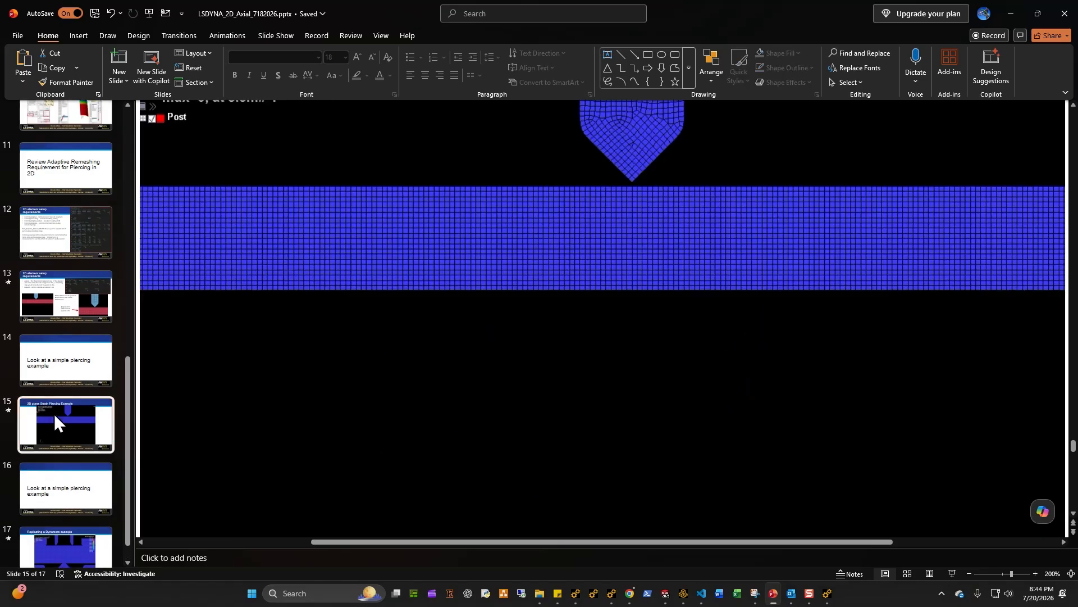
Step: Switch to Ansys Mechanical and suppress the two end bodies on either side of the target plate
{"action": "mouse_move", "coordinate": [827, 593]}
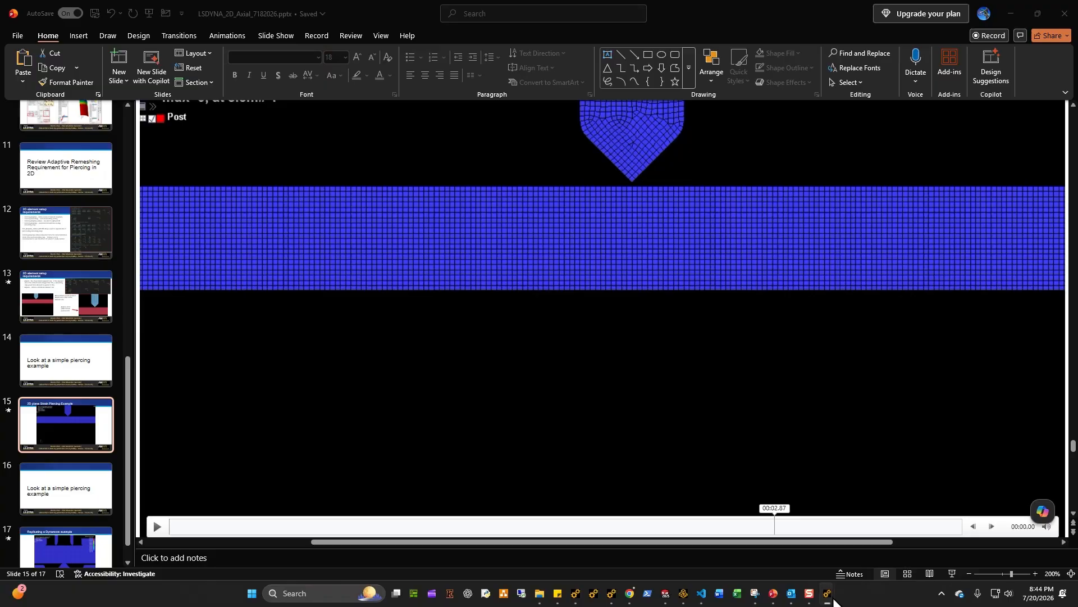
{"action": "left_click", "coordinate": [887, 537]}
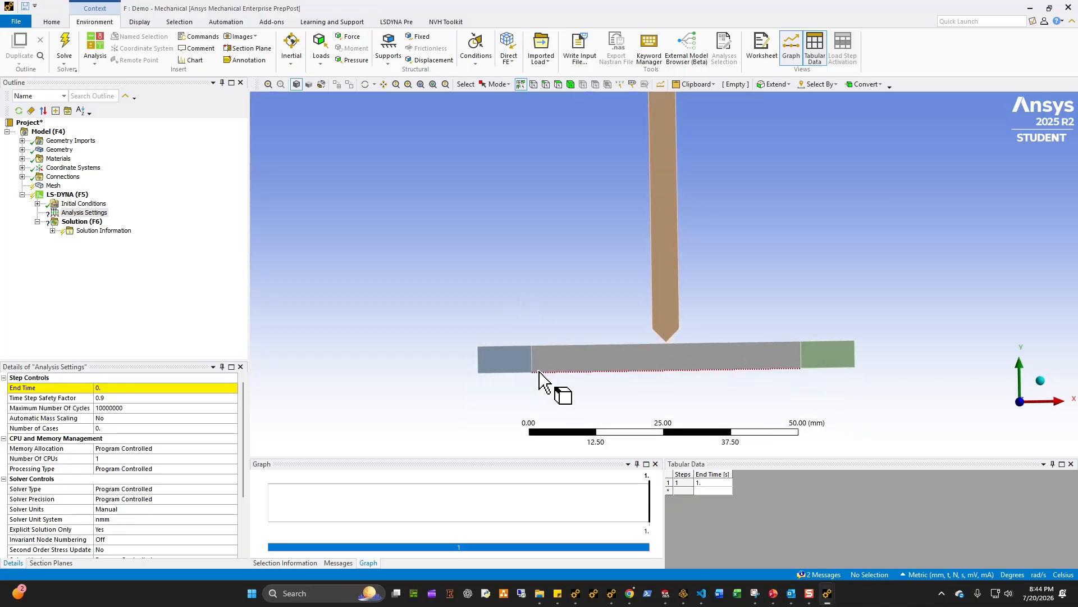
{"action": "left_click", "coordinate": [525, 367]}
{"action": "left_click", "coordinate": [831, 362], "text": "ctrl"}
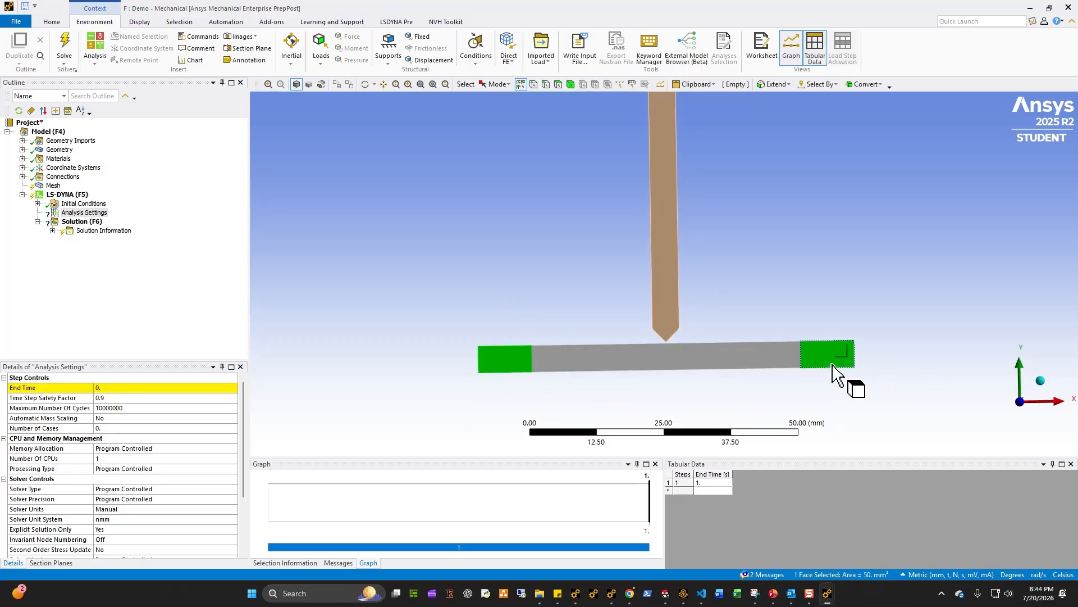
{"action": "right_click", "coordinate": [832, 364]}
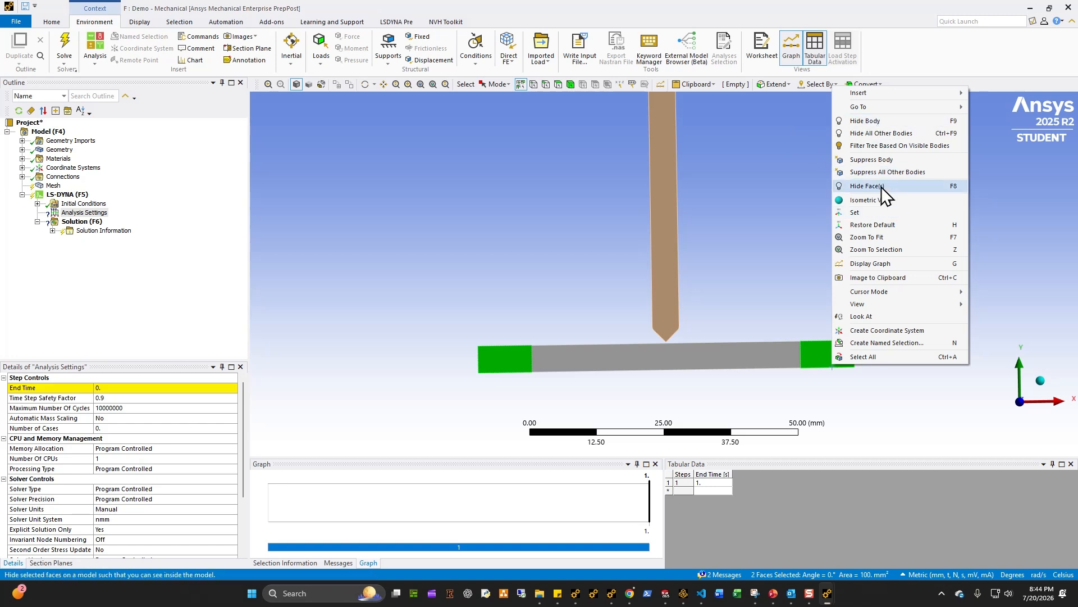
{"action": "left_click", "coordinate": [879, 161]}
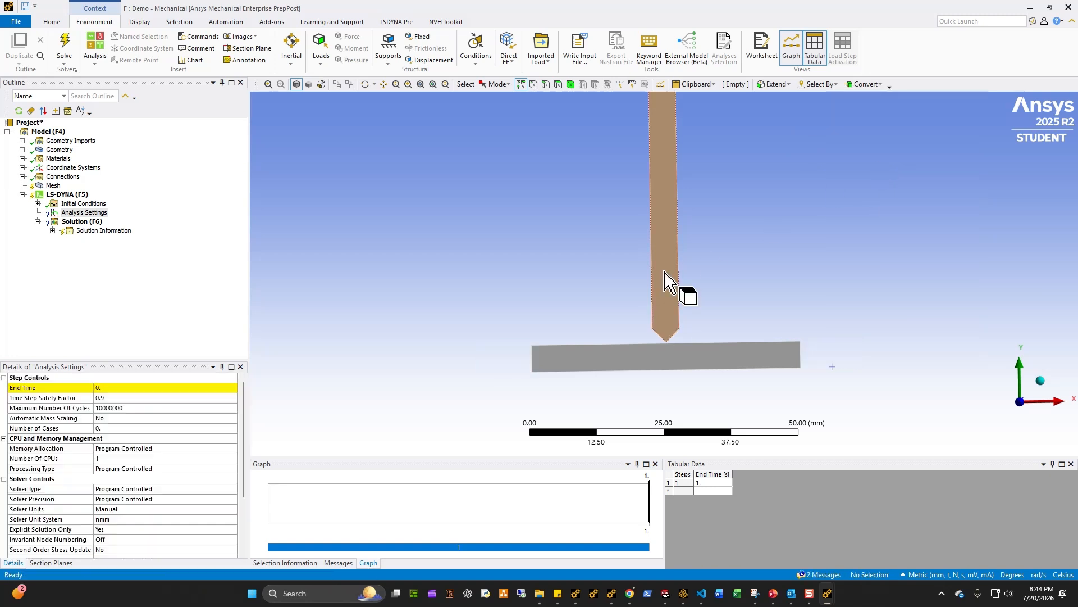
Step: Assign the AL material to the Target body
{"action": "left_click", "coordinate": [23, 150]}
{"action": "left_click", "coordinate": [54, 169]}
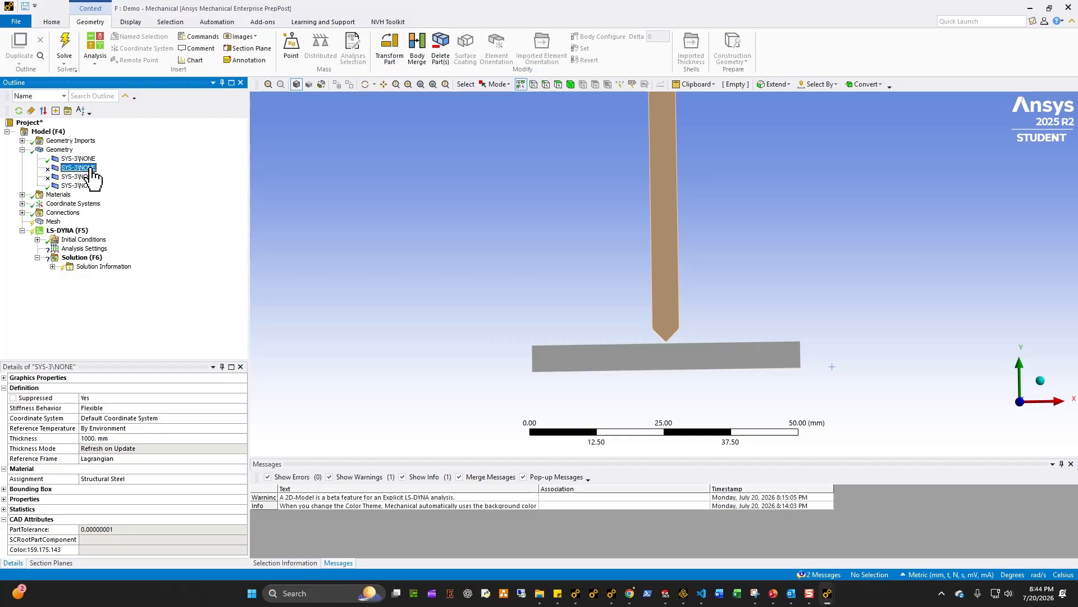
{"action": "key", "text": "Up"}
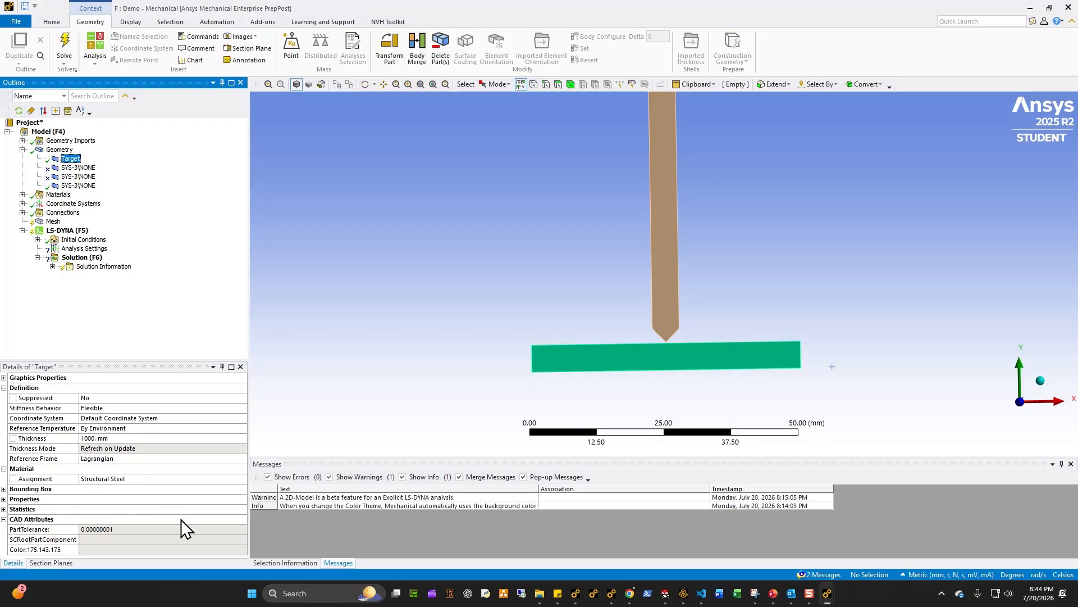
{"action": "left_click", "coordinate": [244, 479]}
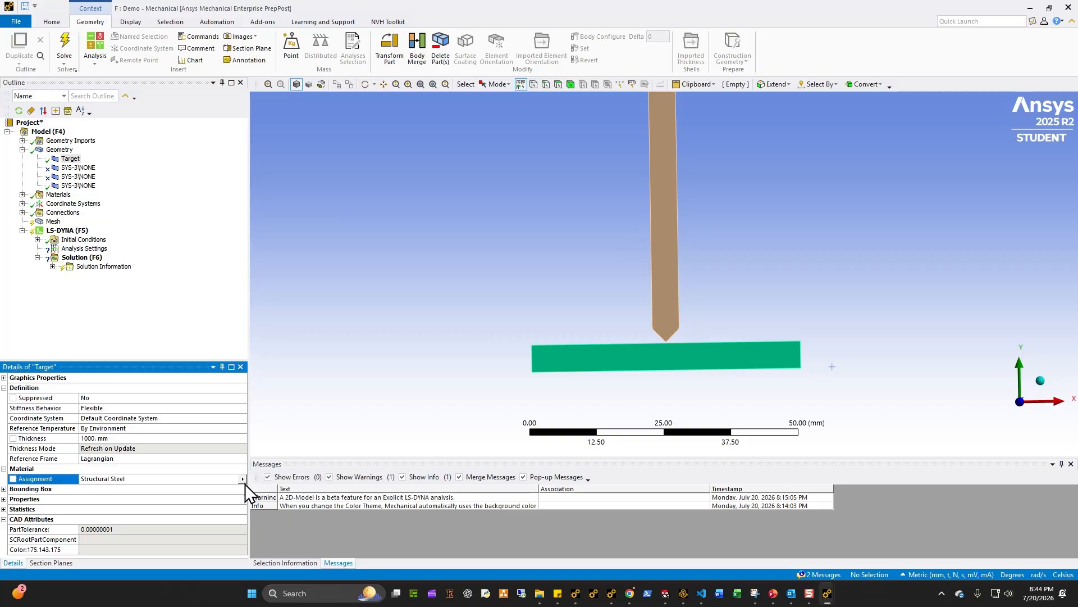
{"action": "left_click", "coordinate": [287, 414]}
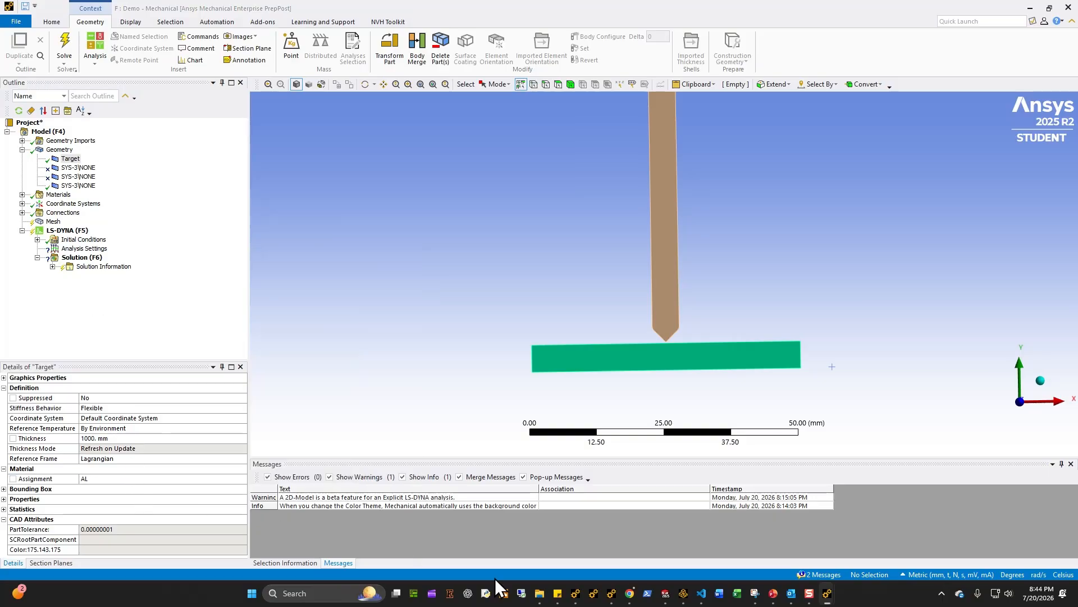
Step: Examine the AL material's properties and its isotropic hardening curve
{"action": "left_click", "coordinate": [22, 194]}
{"action": "left_click", "coordinate": [65, 212]}
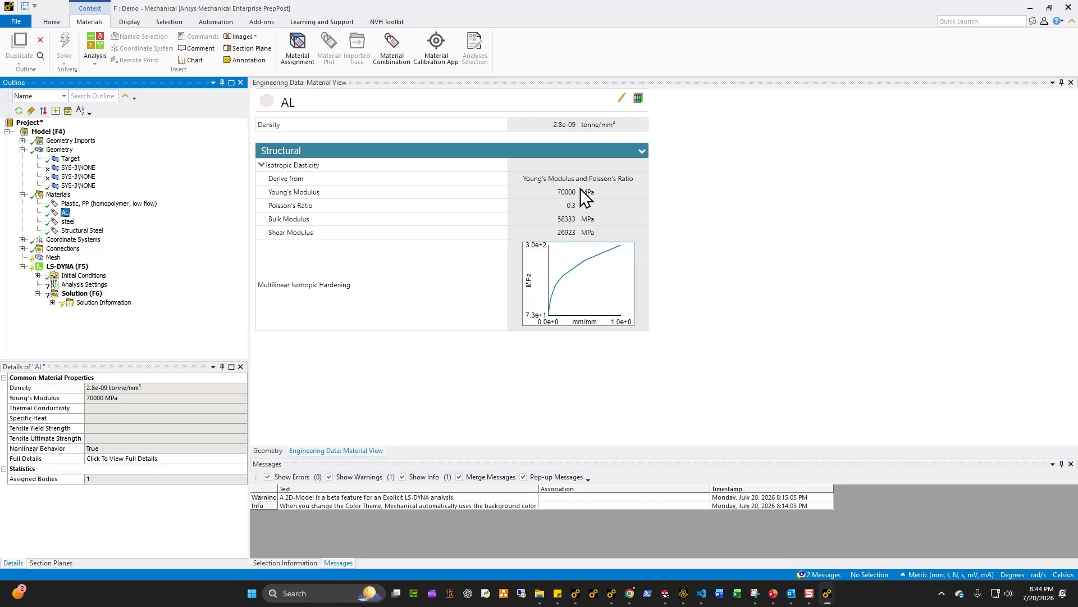
{"action": "left_click", "coordinate": [577, 294]}
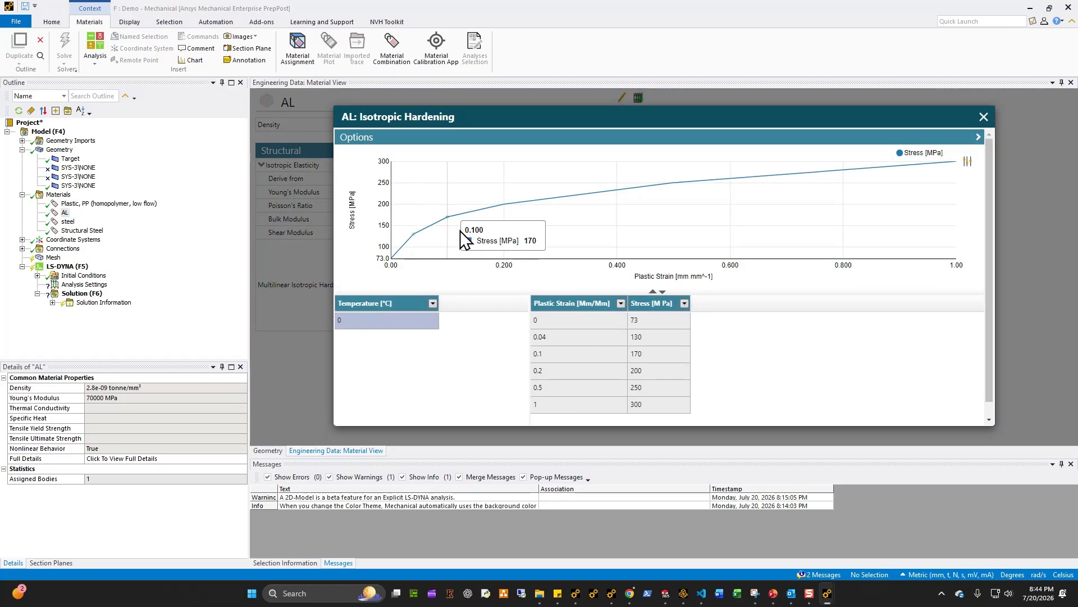
{"action": "left_click", "coordinate": [983, 118]}
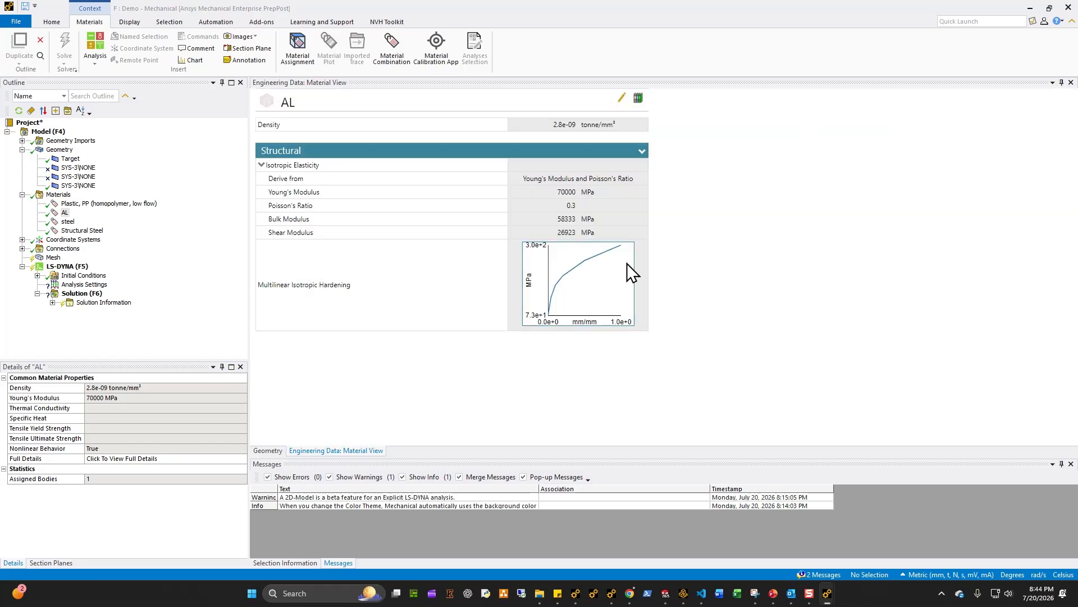
Step: Assign steel as the material of the punch body
{"action": "left_click", "coordinate": [62, 162]}
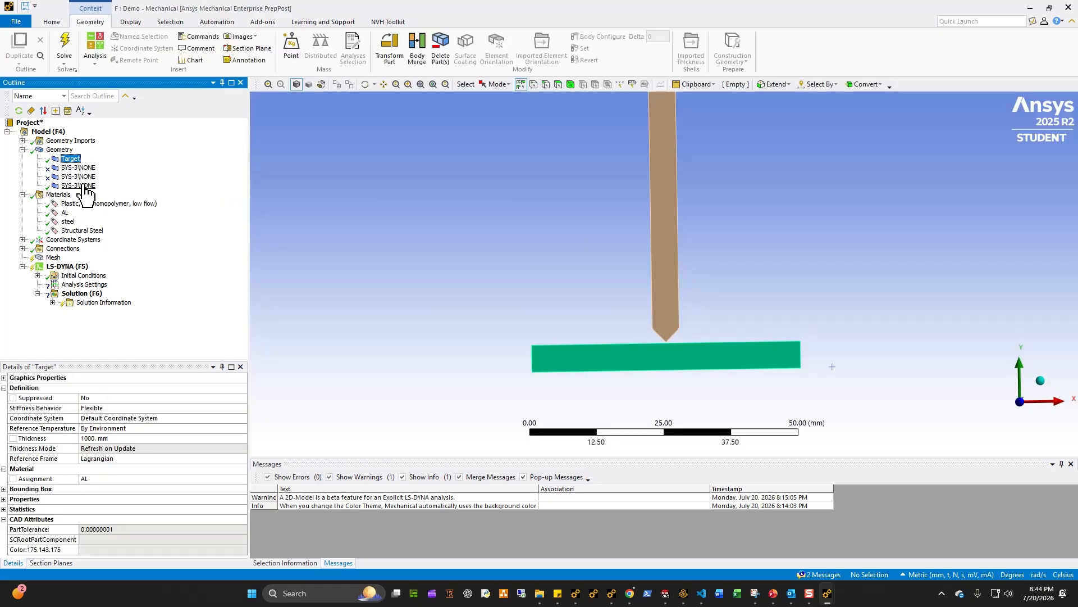
{"action": "left_click", "coordinate": [83, 186]}
{"action": "left_click", "coordinate": [241, 480]}
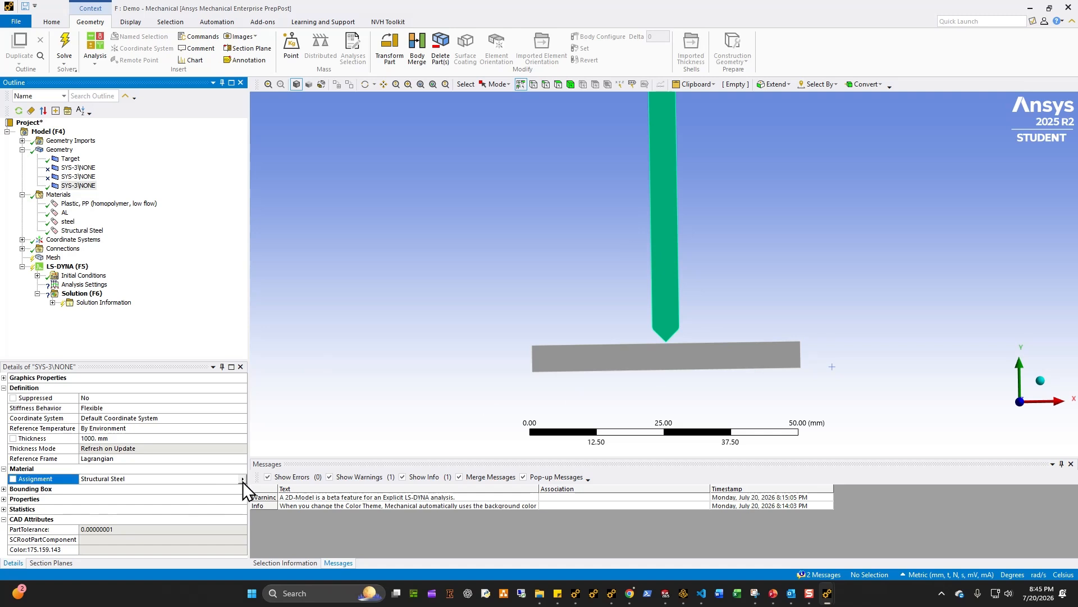
{"action": "left_click", "coordinate": [284, 422]}
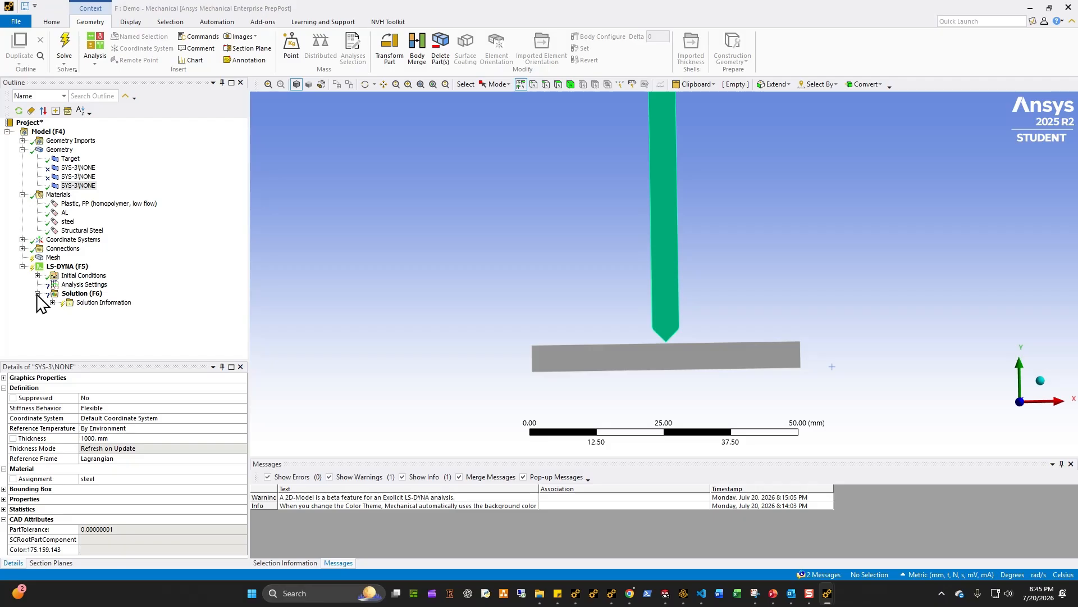
Step: Set the geometry's 2D behavior to Plane Strain
{"action": "left_click", "coordinate": [60, 149]}
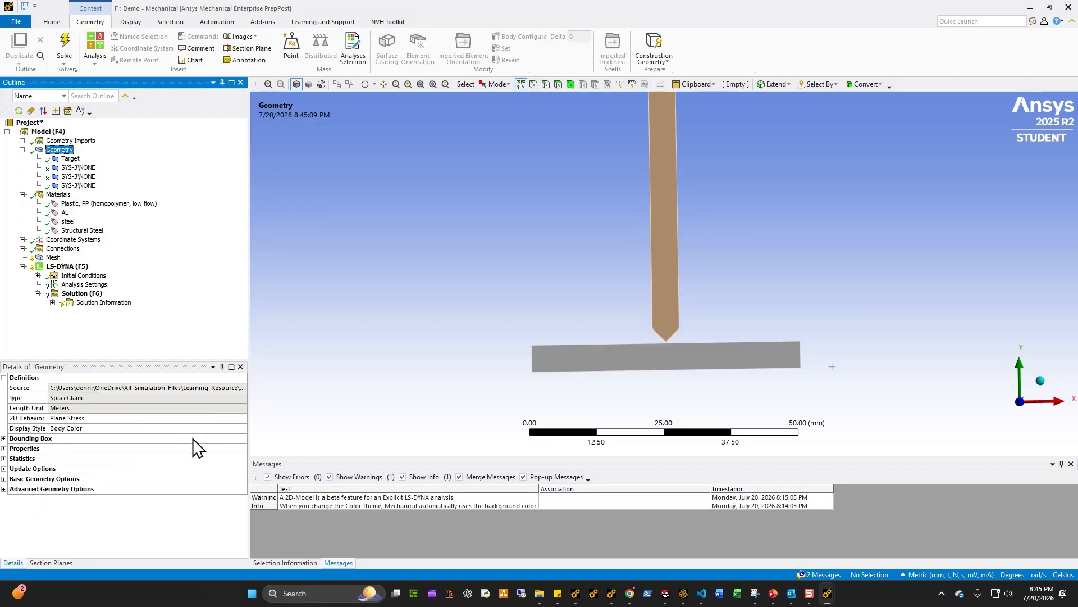
{"action": "left_click", "coordinate": [242, 419]}
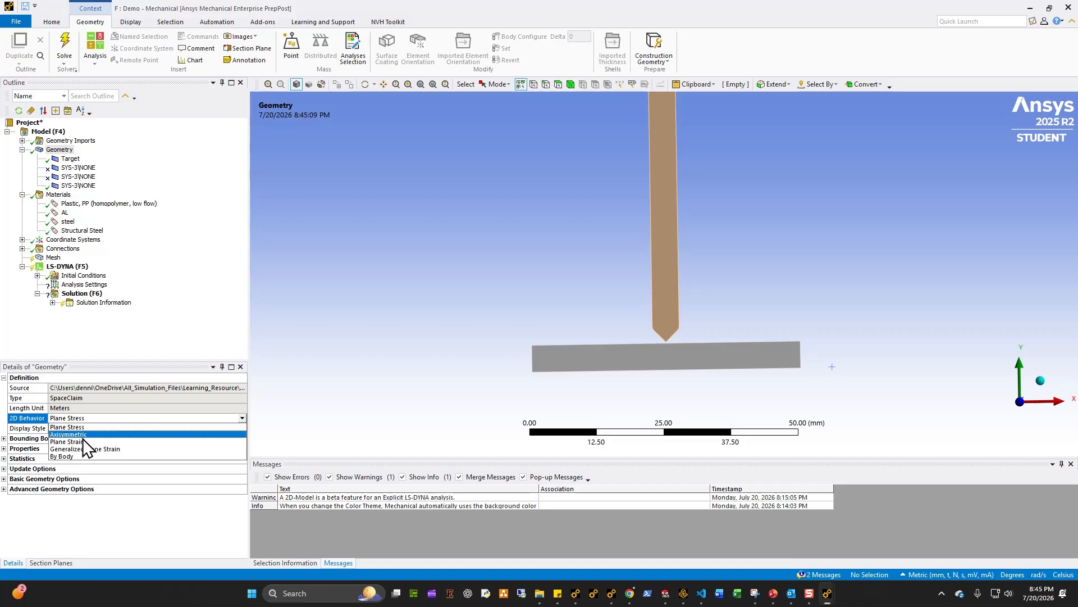
{"action": "left_click", "coordinate": [83, 444]}
{"action": "middle_click_drag", "start_coordinate": [698, 297], "coordinate": [663, 358], "text": "ctrl"}
{"action": "scroll", "coordinate": [578, 343], "scroll_direction": "down", "scroll_amount": 2}
{"action": "middle_click_drag", "start_coordinate": [587, 310], "coordinate": [528, 314]}
{"action": "middle_click", "coordinate": [535, 276]}
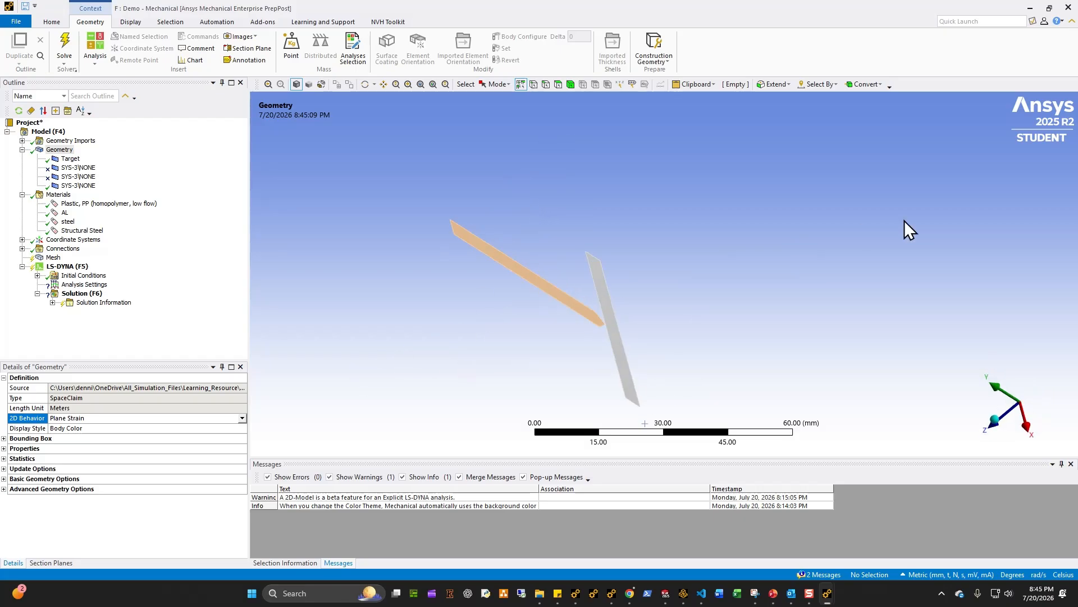
{"action": "middle_click_drag", "start_coordinate": [697, 342], "coordinate": [856, 269]}
{"action": "left_click", "coordinate": [1016, 401]}
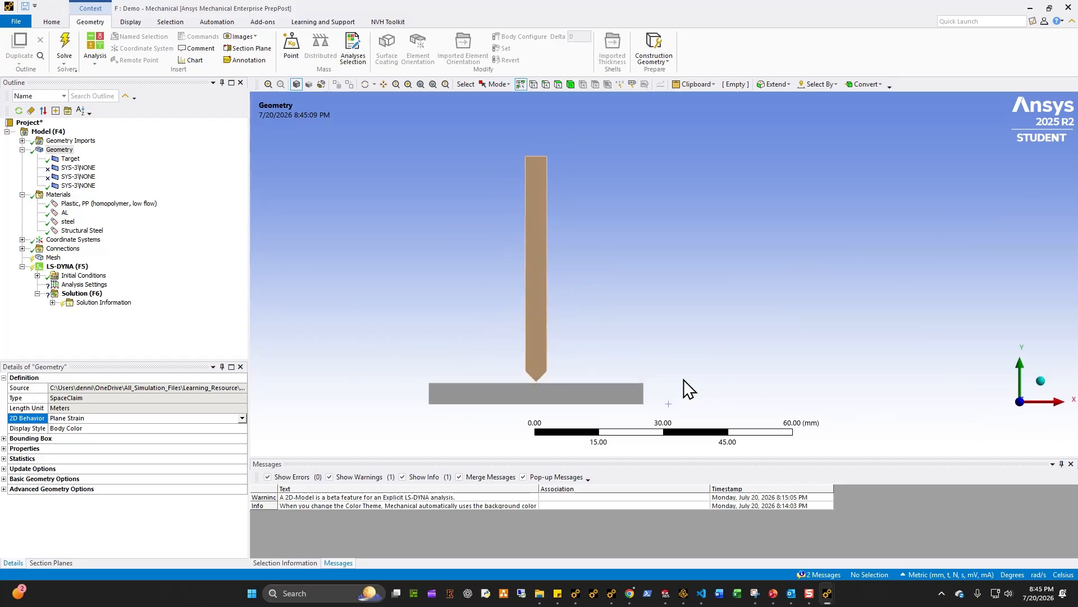
{"action": "middle_click_drag", "start_coordinate": [564, 385], "coordinate": [566, 355], "text": "ctrl"}
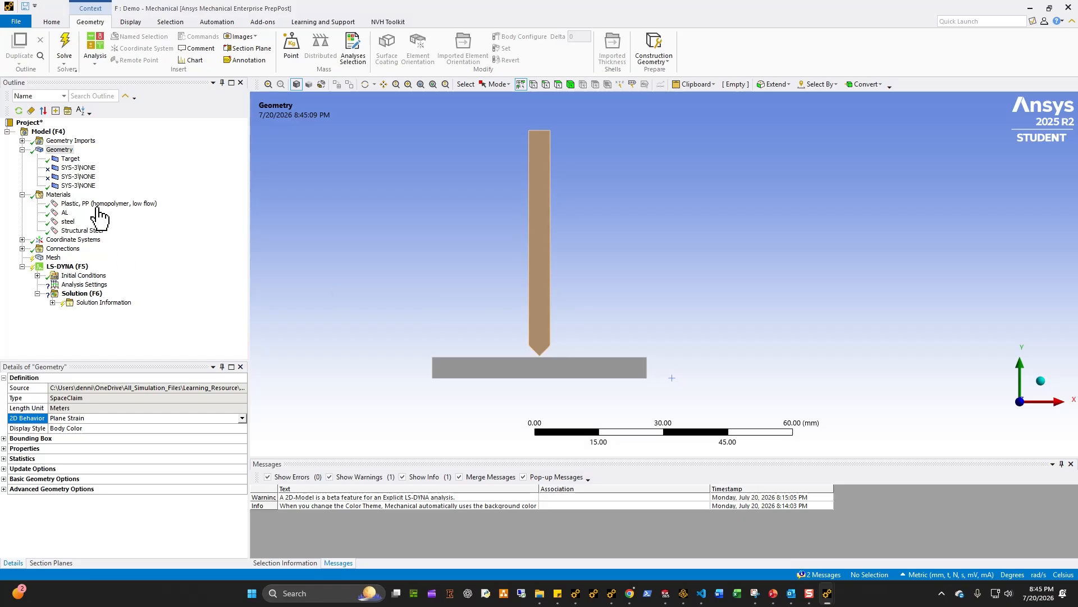
{"action": "left_click", "coordinate": [80, 167]}
{"action": "left_click", "coordinate": [80, 176]}
Step: Set the mesh element size to 0.25 mm and generate the mesh
{"action": "left_click", "coordinate": [38, 259]}
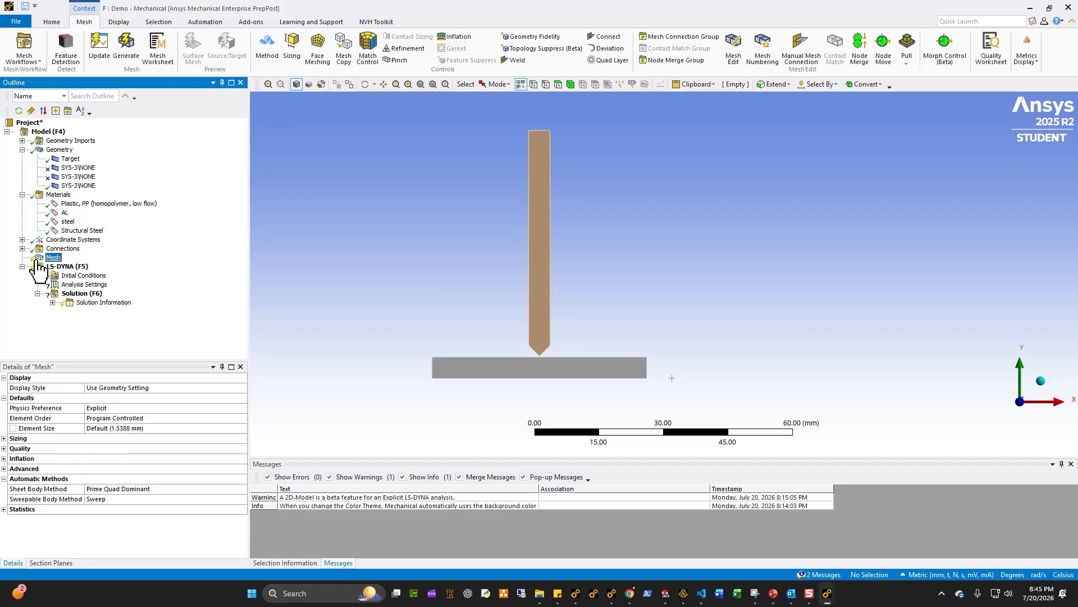
{"action": "left_click", "coordinate": [671, 378]}
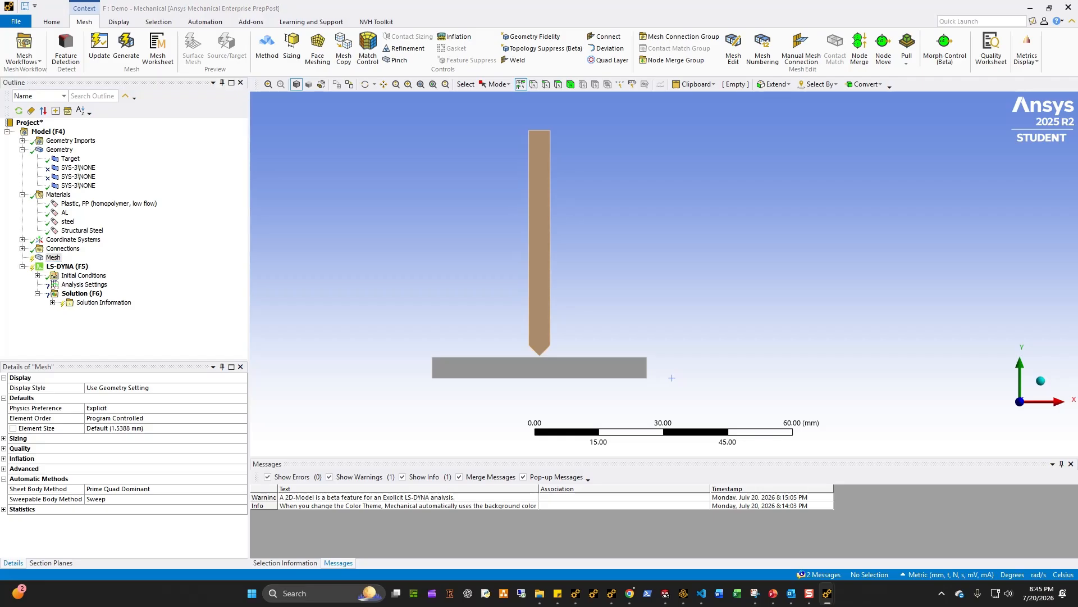
{"action": "left_click", "coordinate": [128, 427]}
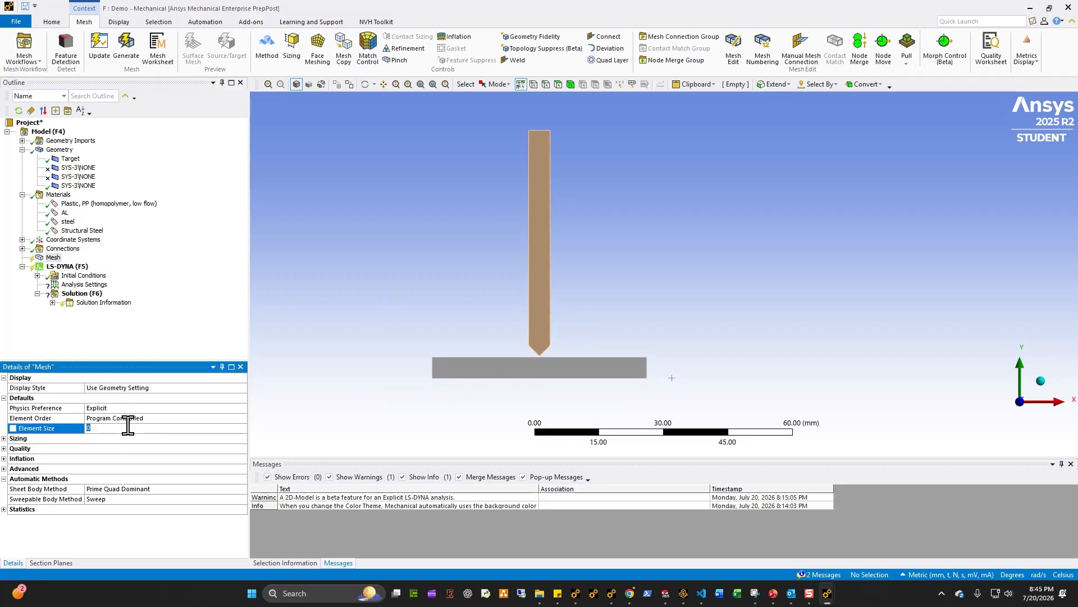
{"action": "right_click", "coordinate": [63, 257]}
{"action": "left_click", "coordinate": [89, 312]}
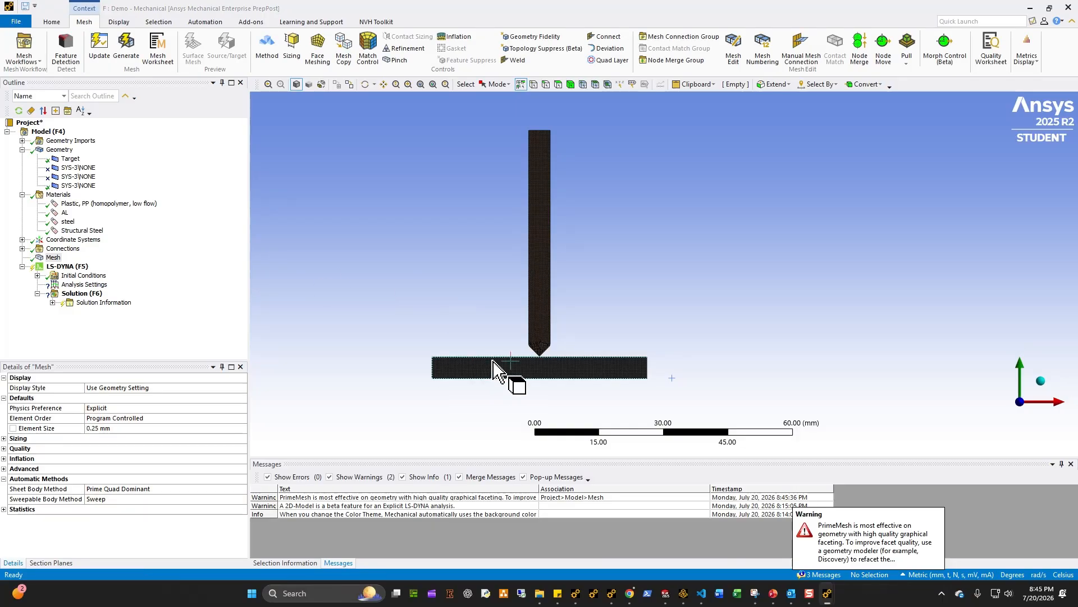
Step: Inspect the mesh statistics and the elements around the punch tip and plate
{"action": "left_click", "coordinate": [5, 509]}
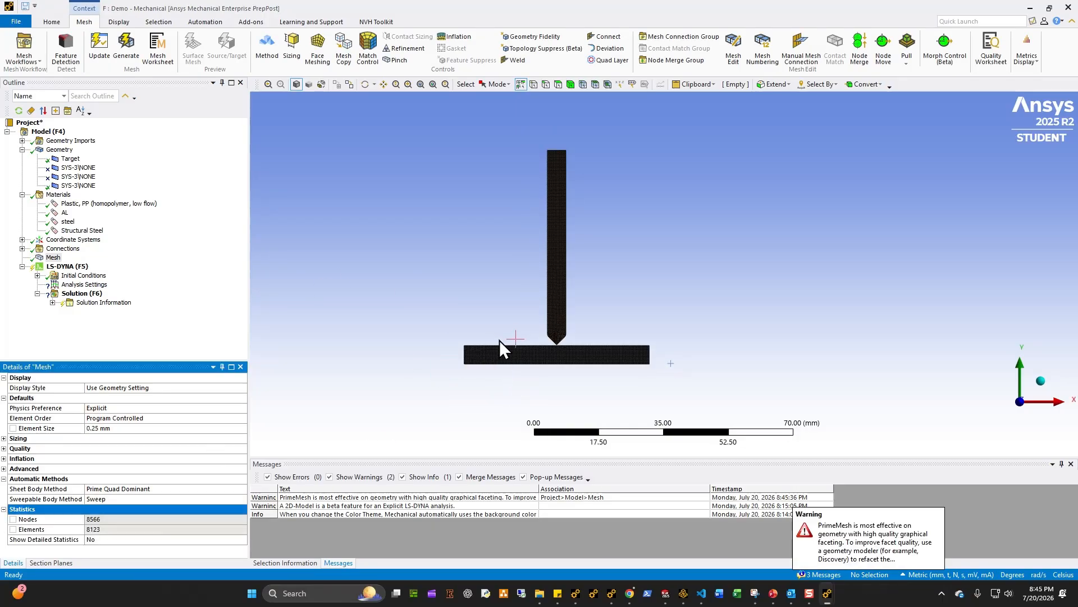
{"action": "scroll", "coordinate": [500, 371], "scroll_direction": "up", "scroll_amount": 2}
{"action": "scroll", "coordinate": [571, 282], "scroll_direction": "up", "scroll_amount": 6}
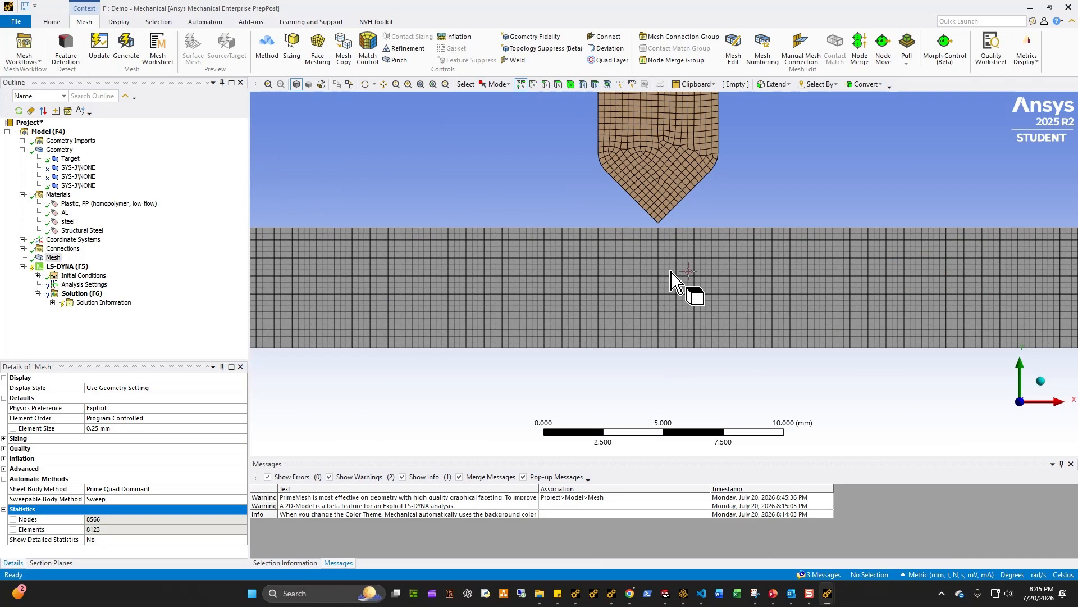
{"action": "scroll", "coordinate": [663, 283], "scroll_direction": "up", "scroll_amount": 2}
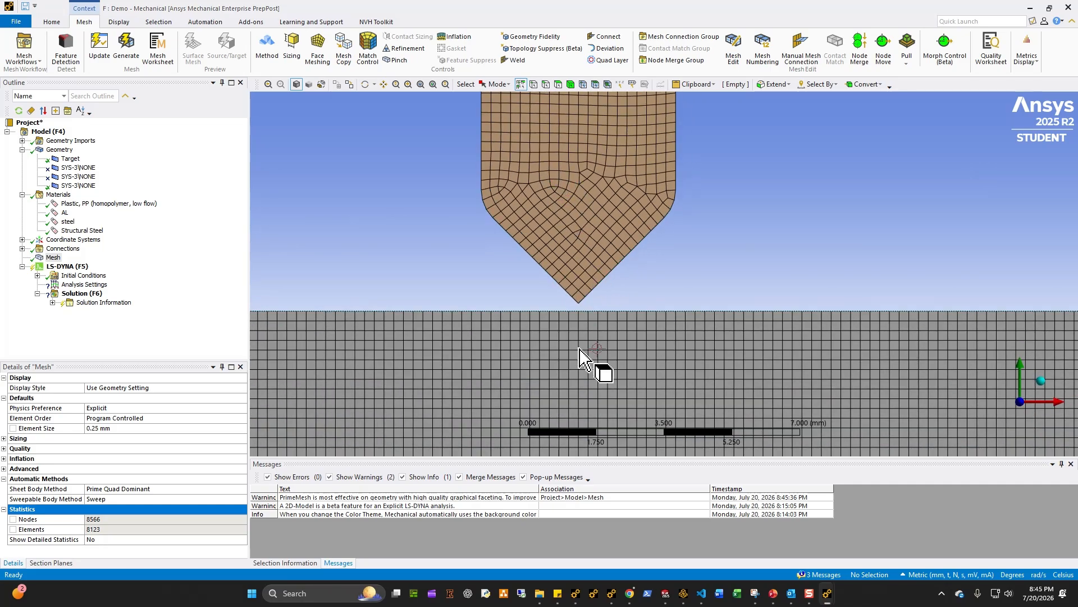
{"action": "scroll", "coordinate": [598, 337], "scroll_direction": "down", "scroll_amount": 3}
Step: Expand Connections to review the body interactions between punch and plate
{"action": "left_click", "coordinate": [44, 258]}
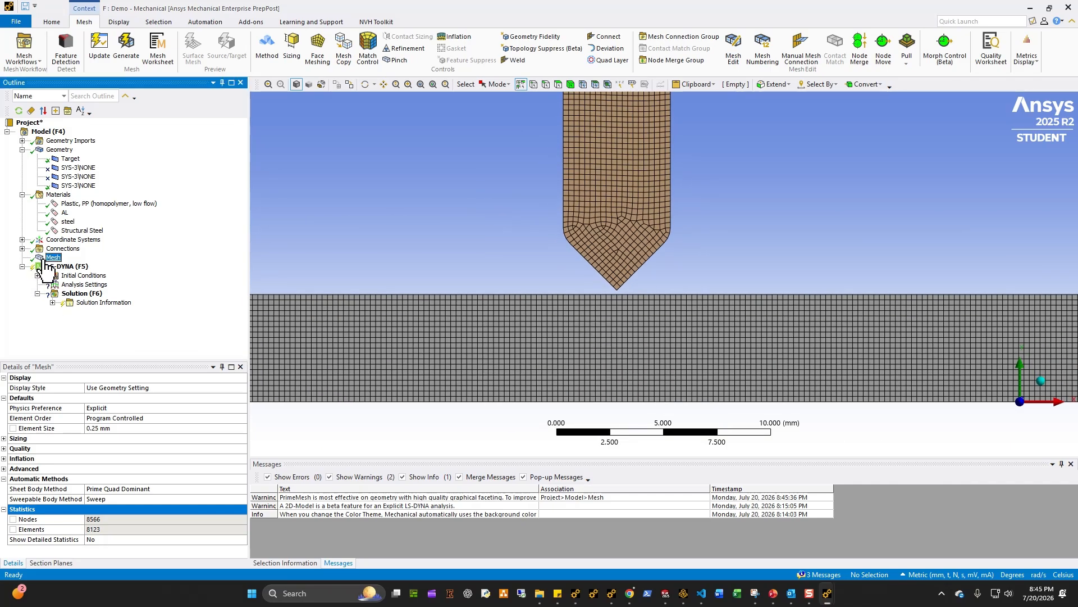
{"action": "left_click", "coordinate": [23, 248]}
{"action": "left_click", "coordinate": [37, 257]}
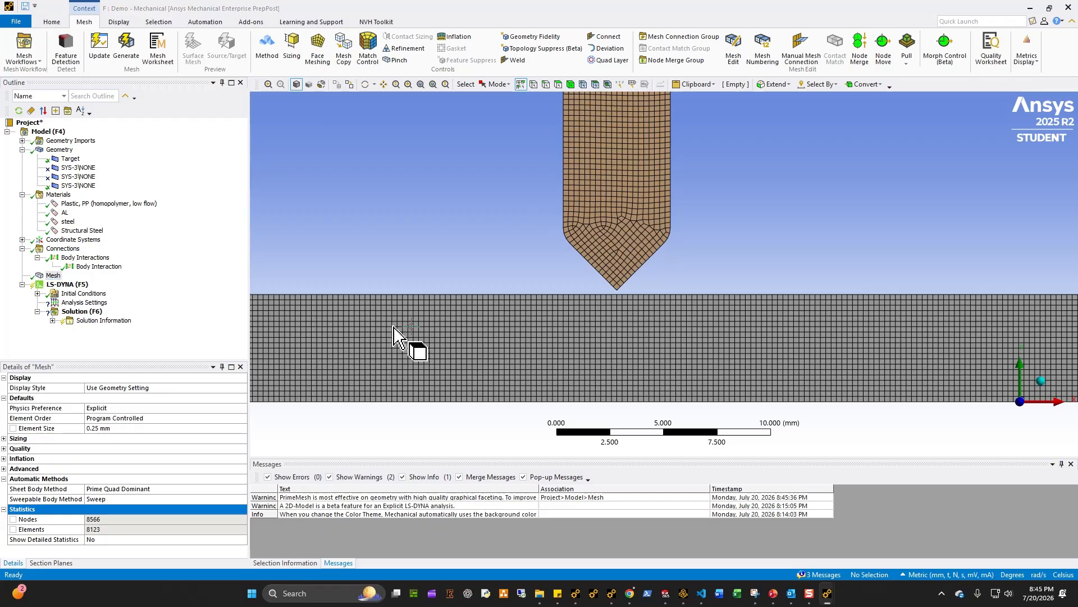
{"action": "scroll", "coordinate": [540, 262], "scroll_direction": "down", "scroll_amount": 4}
{"action": "scroll", "coordinate": [539, 261], "scroll_direction": "down", "scroll_amount": 1}
{"action": "middle_click_drag", "start_coordinate": [682, 299], "coordinate": [517, 375], "text": "ctrl"}
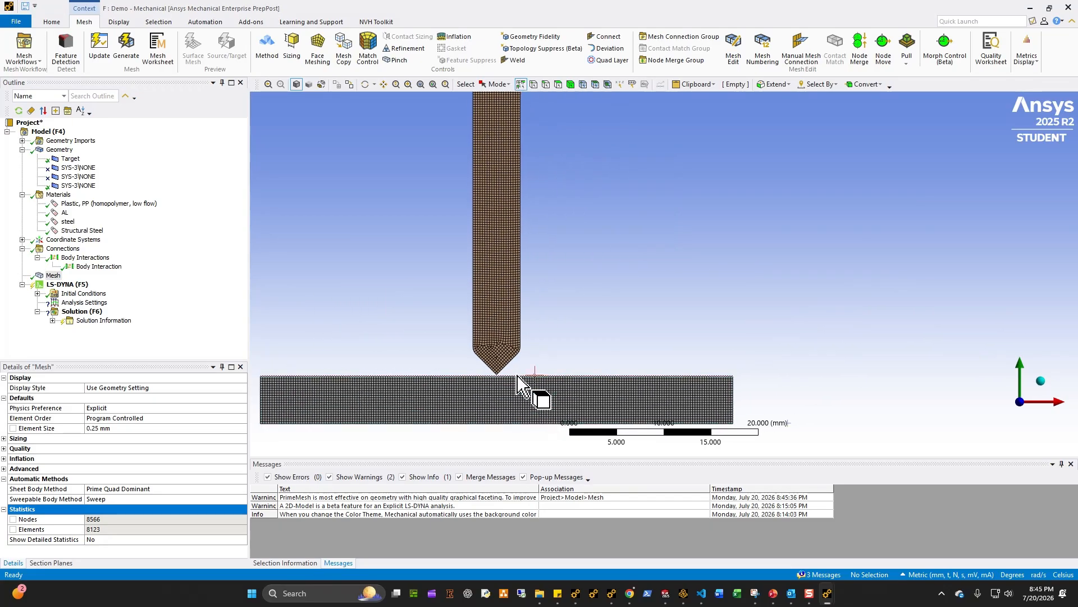
{"action": "scroll", "coordinate": [518, 375], "scroll_direction": "down", "scroll_amount": 3}
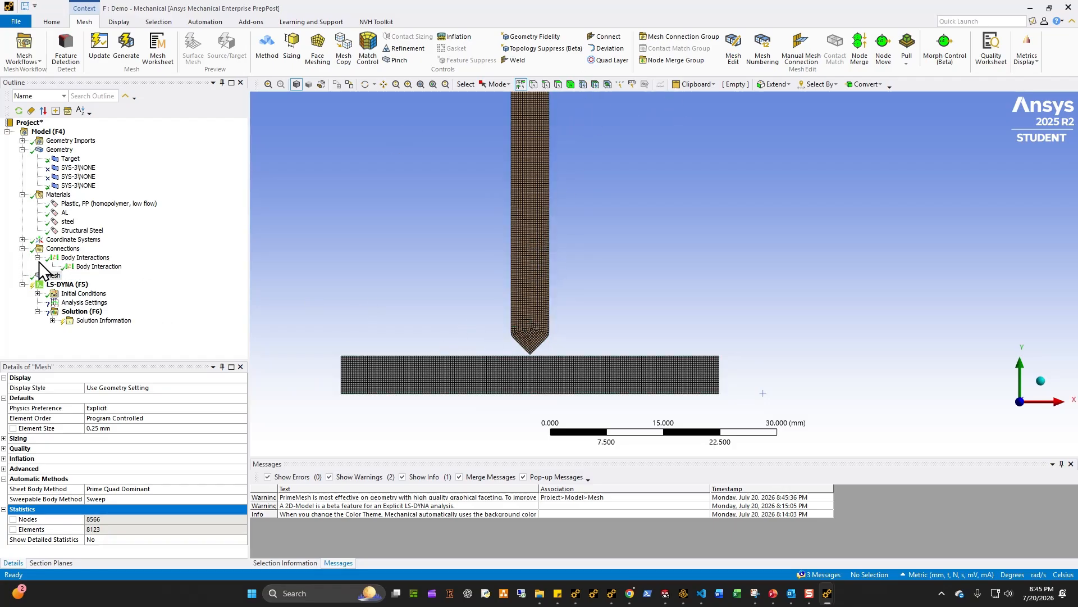
Step: Scope the body interaction to the two bodies, the punch and the plate
{"action": "left_click", "coordinate": [62, 249]}
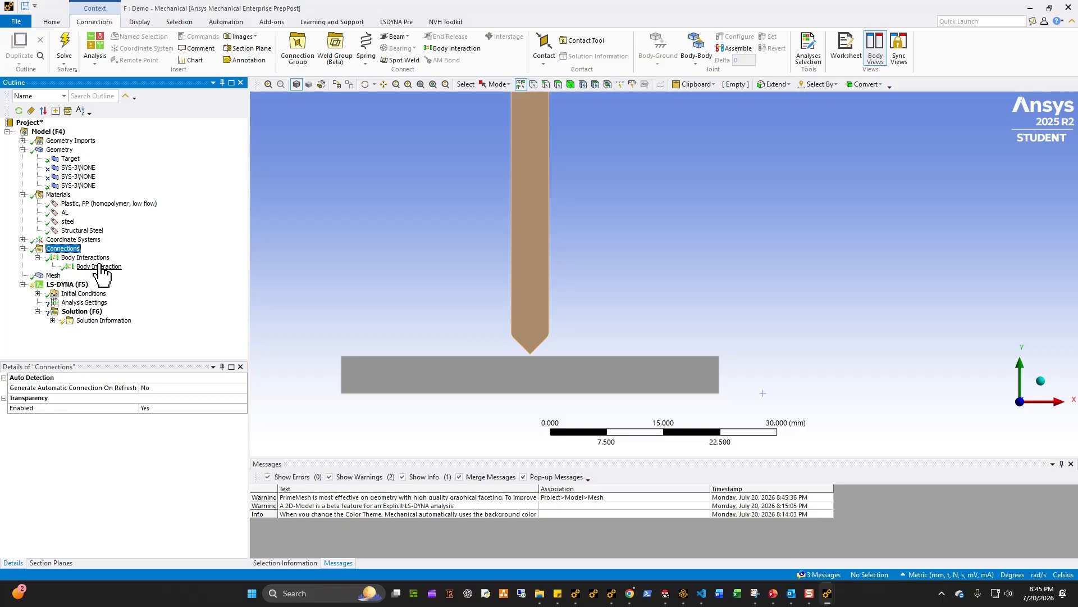
{"action": "left_click", "coordinate": [99, 266]}
{"action": "left_click", "coordinate": [570, 84]}
{"action": "left_click", "coordinate": [533, 229]}
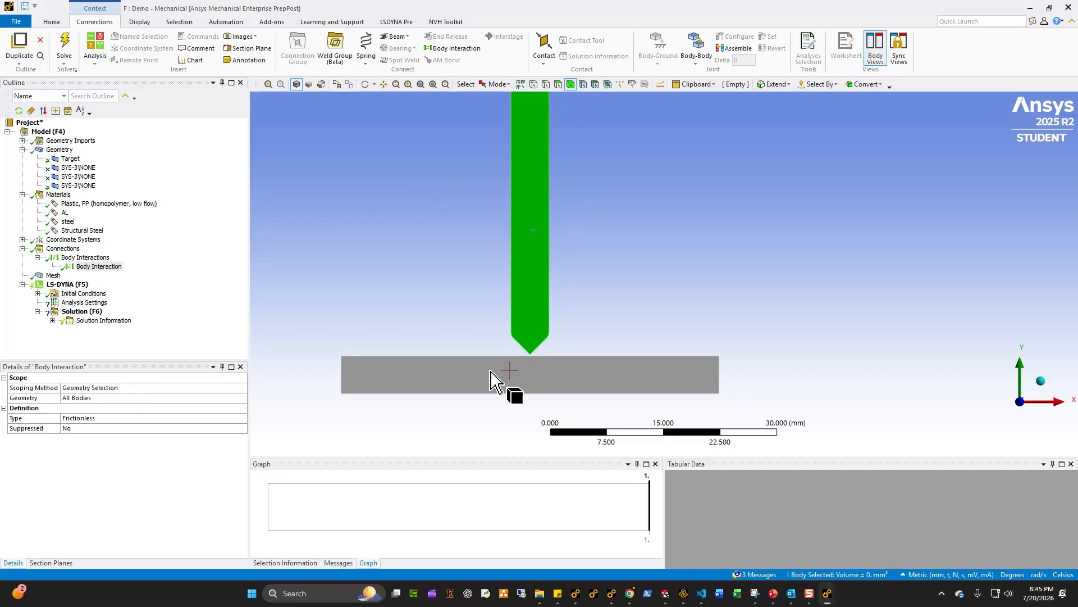
{"action": "left_click", "coordinate": [490, 372], "text": "ctrl"}
{"action": "left_click", "coordinate": [70, 400]}
{"action": "left_click", "coordinate": [72, 399]}
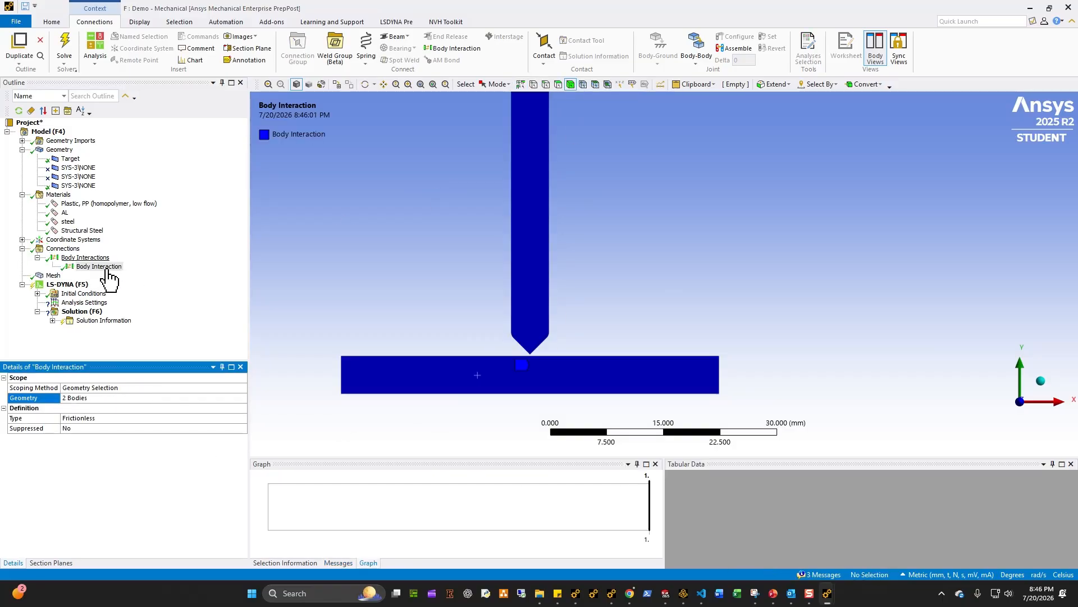
Step: Change the body interaction type to Frictional with a friction coefficient of 0.2
{"action": "double_click", "coordinate": [99, 420]}
{"action": "left_click", "coordinate": [97, 429]}
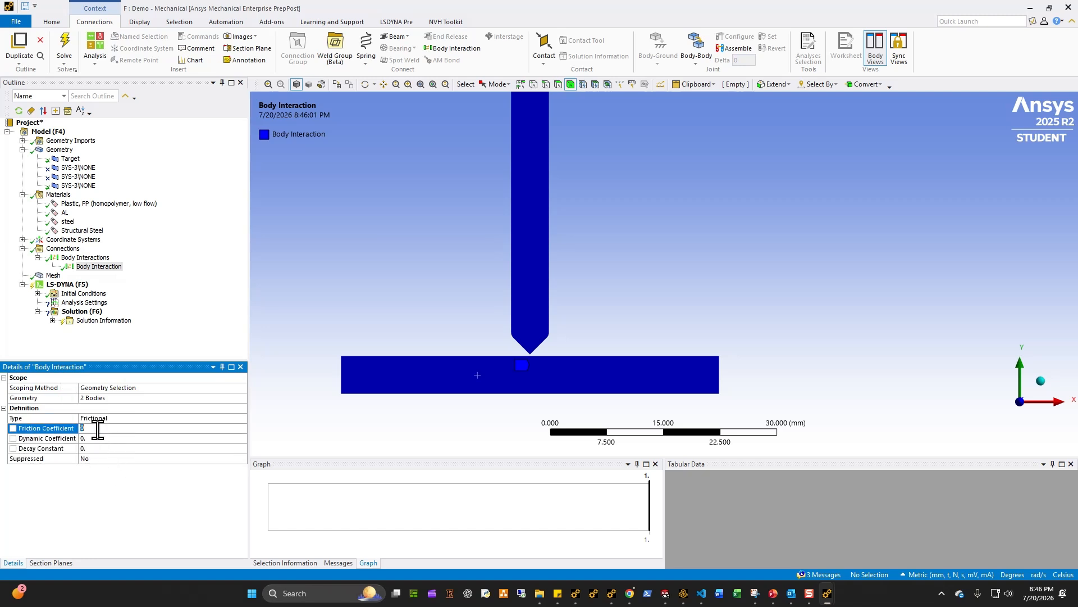
{"action": "type", "text": "0"}
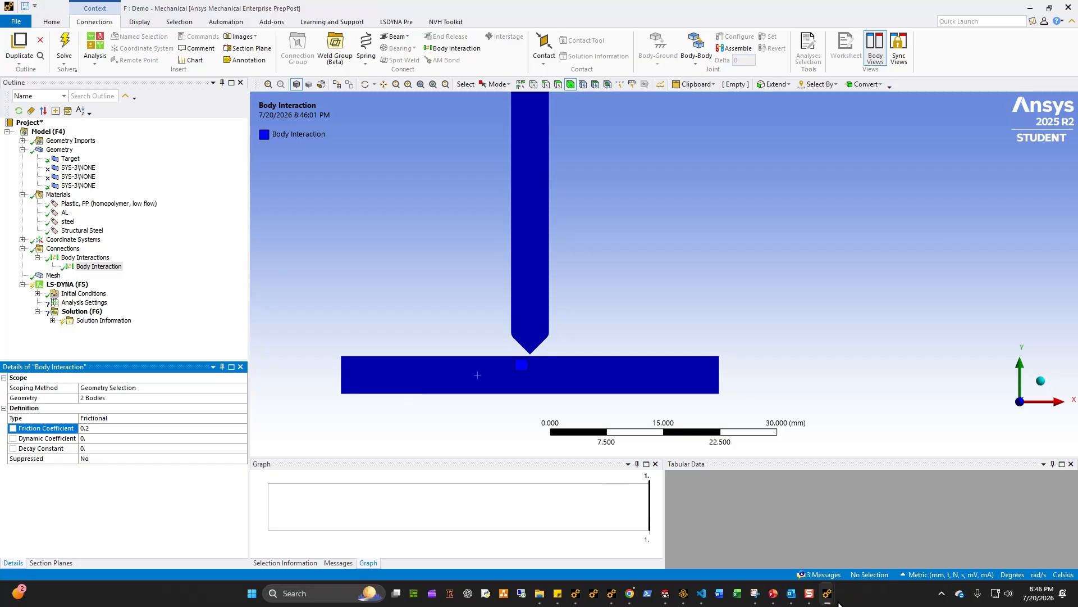
{"action": "left_click", "coordinate": [702, 593]}
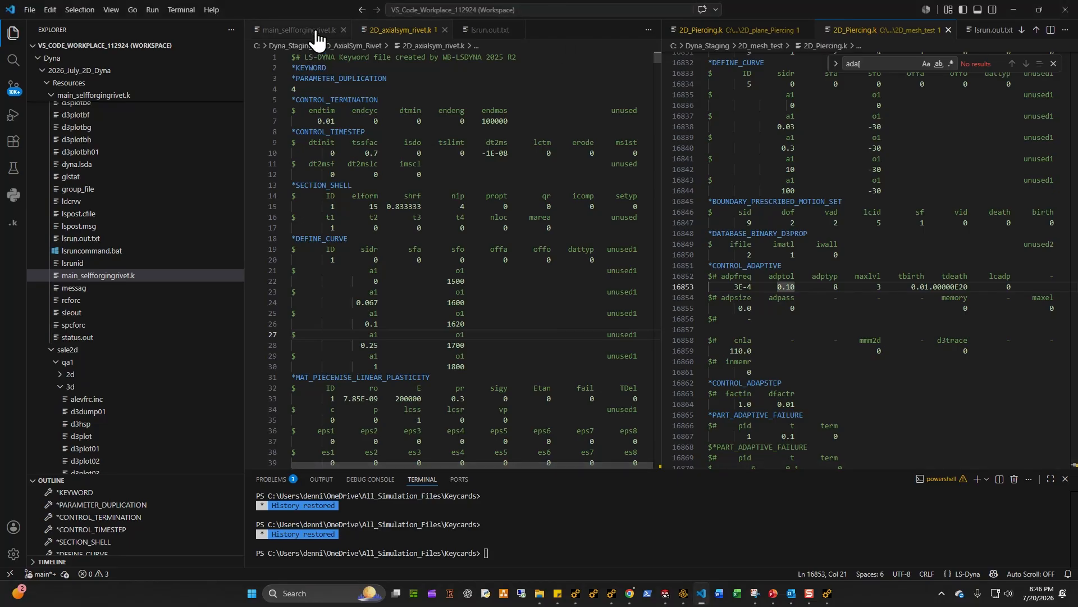
{"action": "left_click", "coordinate": [1020, 6]}
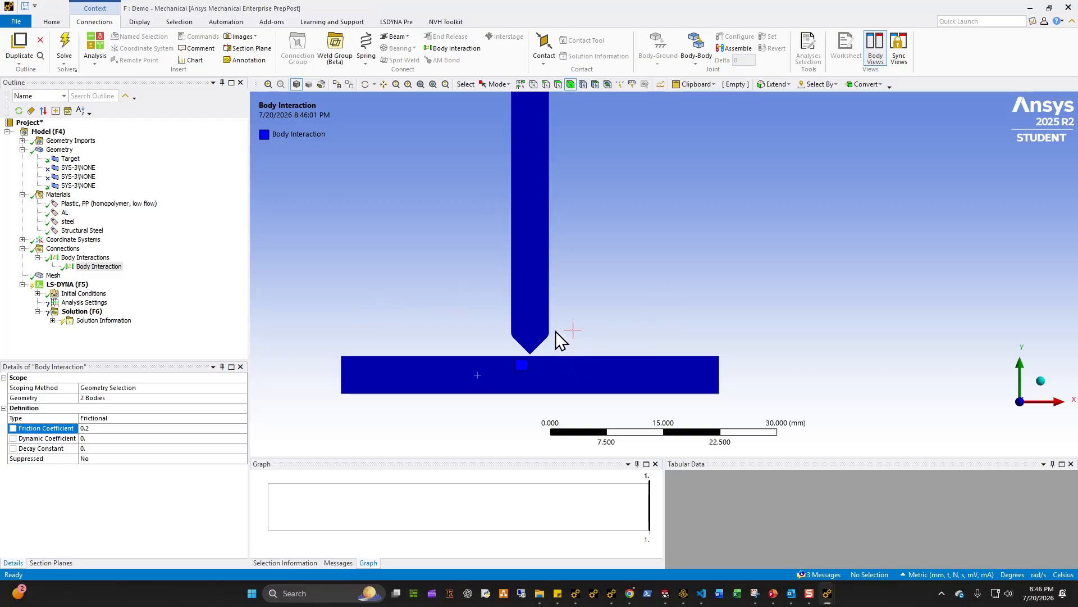
Step: Inspect the plate body and the contact zone beneath the punch tip, then review the mesh
{"action": "left_click", "coordinate": [549, 310]}
{"action": "left_click", "coordinate": [481, 380]}
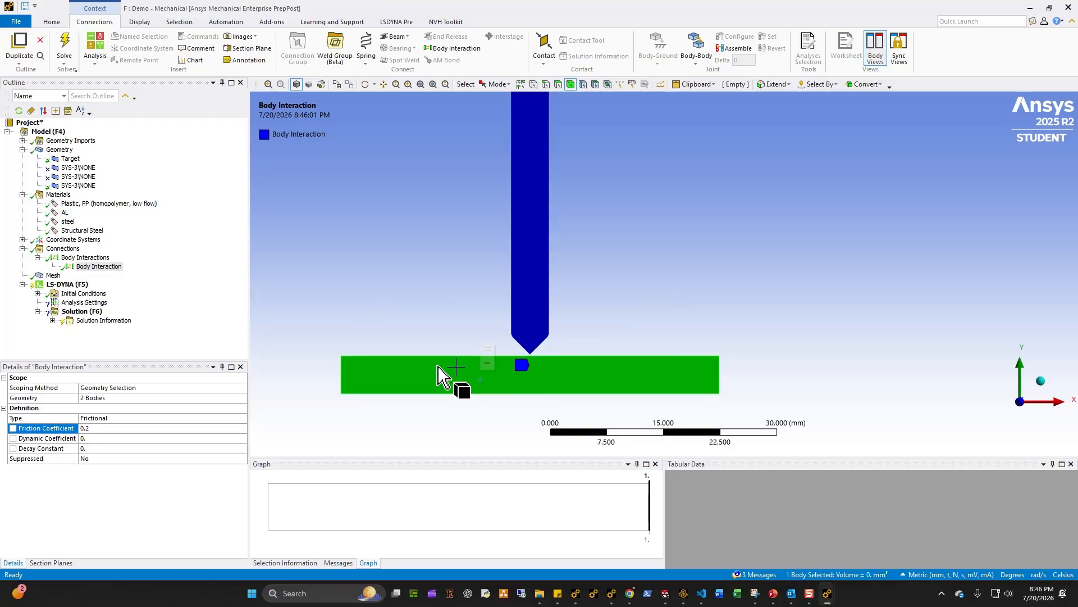
{"action": "left_click", "coordinate": [387, 297]}
{"action": "left_click", "coordinate": [101, 267]}
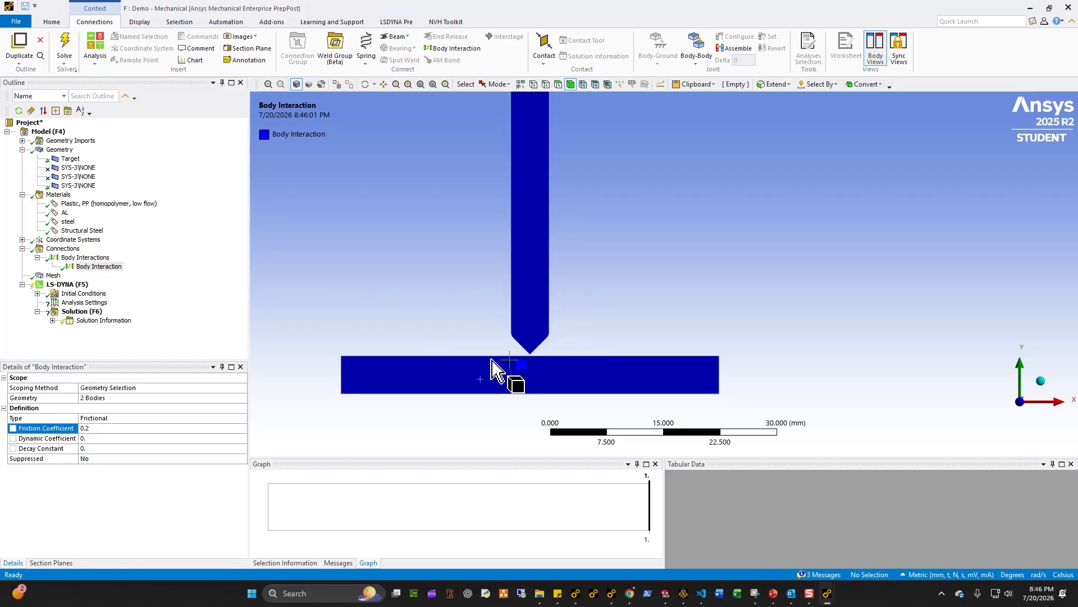
{"action": "left_click", "coordinate": [452, 374]}
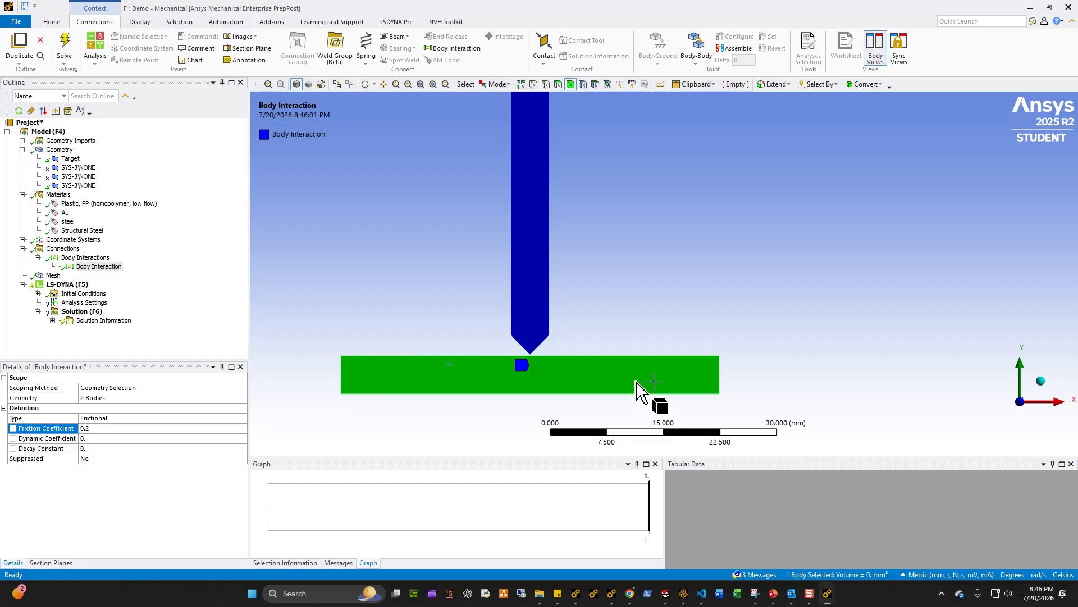
{"action": "left_click", "coordinate": [593, 314]}
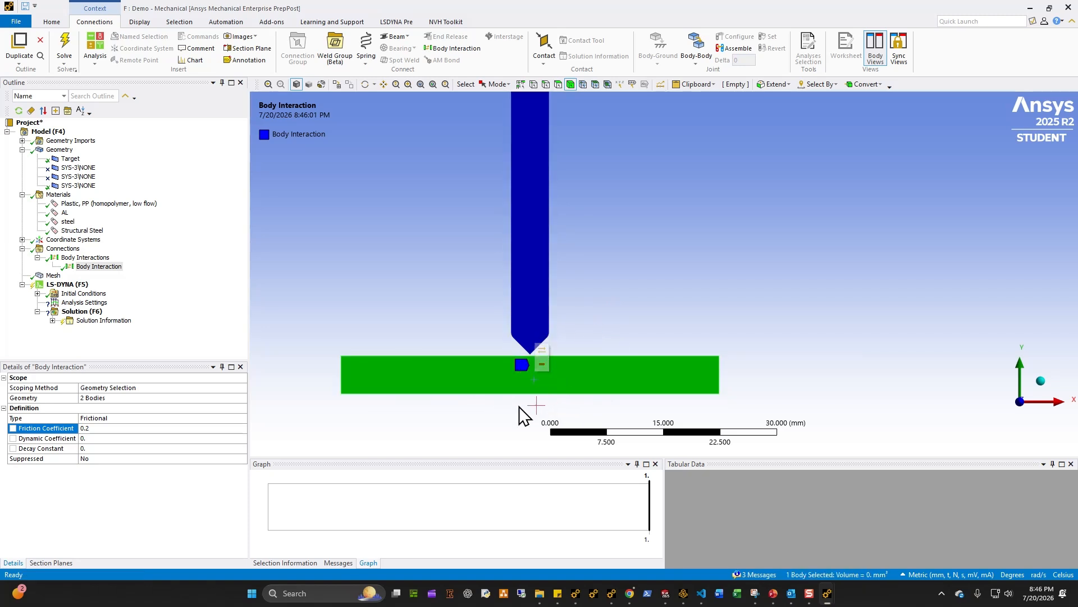
{"action": "scroll", "coordinate": [518, 409], "scroll_direction": "up", "scroll_amount": 3}
{"action": "middle_click_drag", "start_coordinate": [510, 341], "coordinate": [585, 227], "text": "ctrl"}
{"action": "scroll", "coordinate": [552, 310], "scroll_direction": "up", "scroll_amount": 3}
{"action": "middle_click_drag", "start_coordinate": [540, 321], "coordinate": [564, 347], "text": "ctrl"}
{"action": "left_click", "coordinate": [56, 275]}
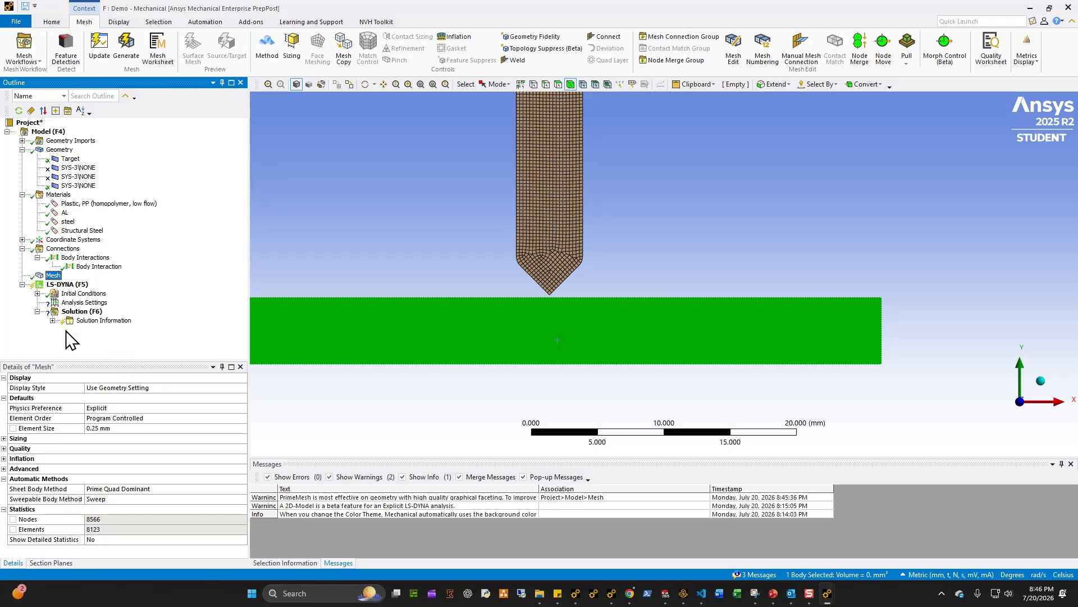
Step: Set the analysis end time to 3e-2 s
{"action": "left_click", "coordinate": [83, 302]}
{"action": "left_click", "coordinate": [129, 388]}
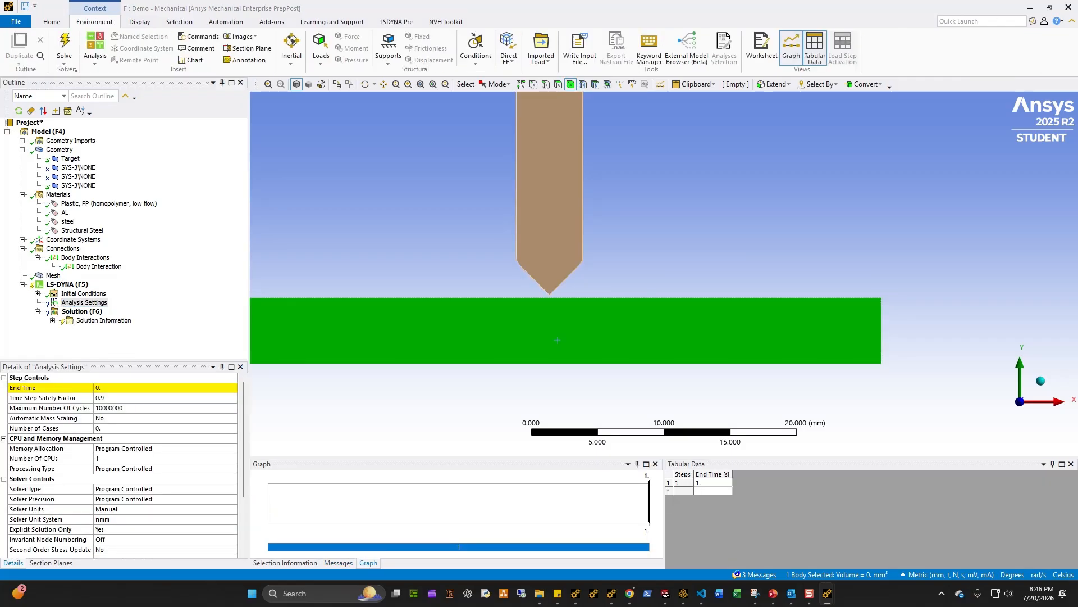
{"action": "left_click", "coordinate": [135, 389]}
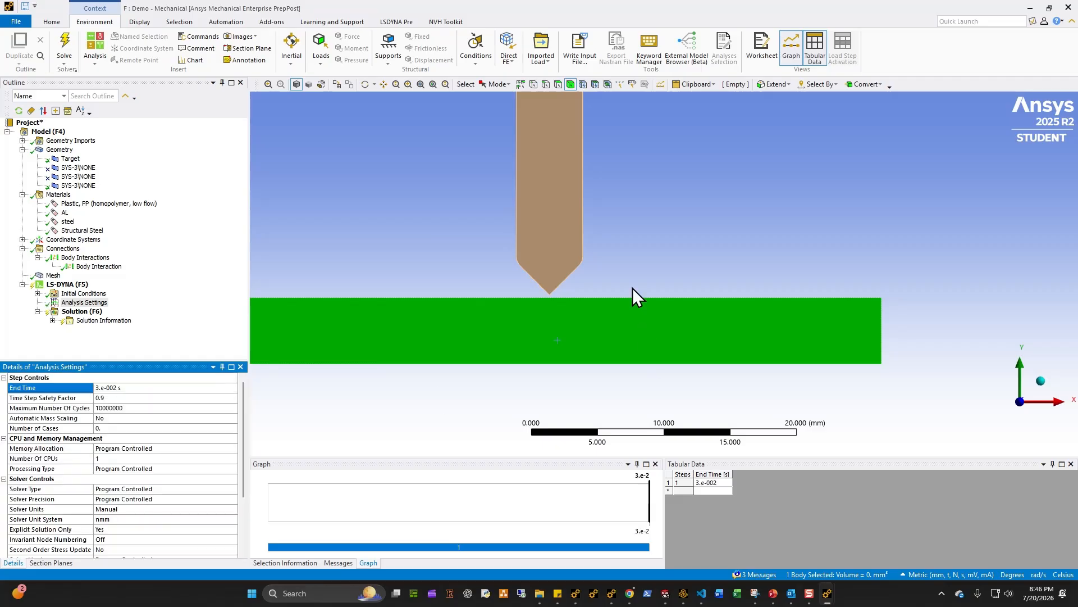
{"action": "left_click", "coordinate": [415, 256]}
{"action": "scroll", "coordinate": [508, 308], "scroll_direction": "down", "scroll_amount": 2}
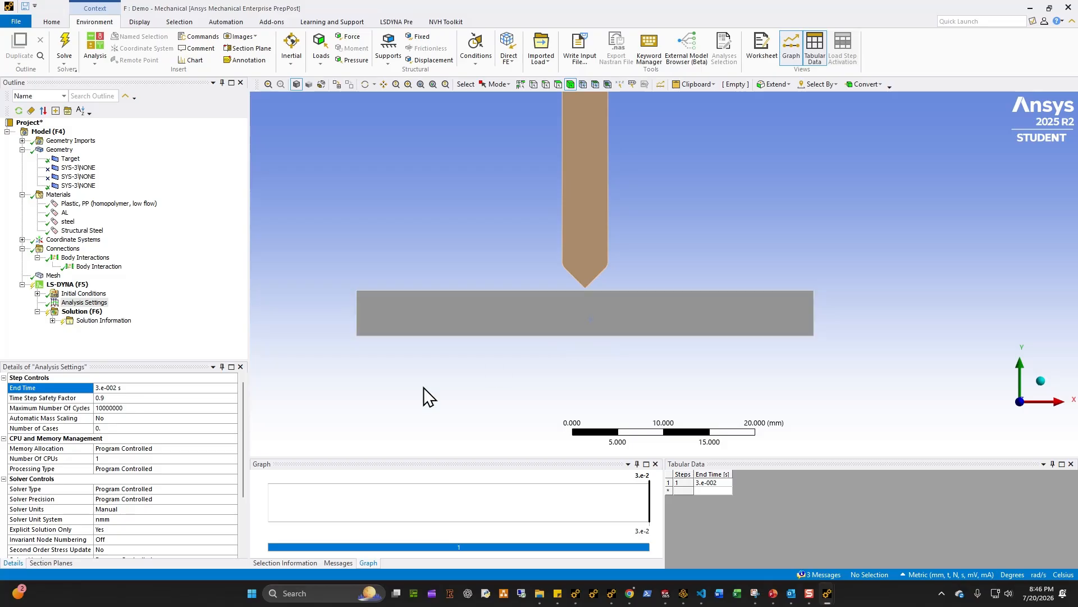
Step: Set maximum number of cycles to 0 and enable automatic mass scaling with a 1e-8 s time step size
{"action": "left_click", "coordinate": [107, 408]}
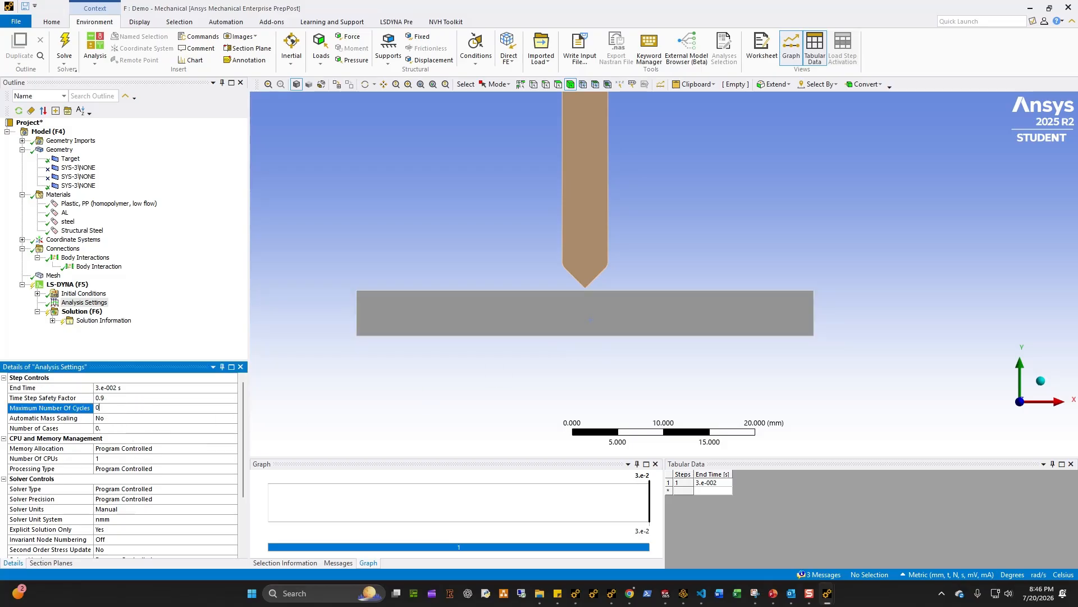
{"action": "double_click", "coordinate": [119, 419]}
{"action": "left_click", "coordinate": [124, 431]}
{"action": "type", "text": "1.e-008 s"}
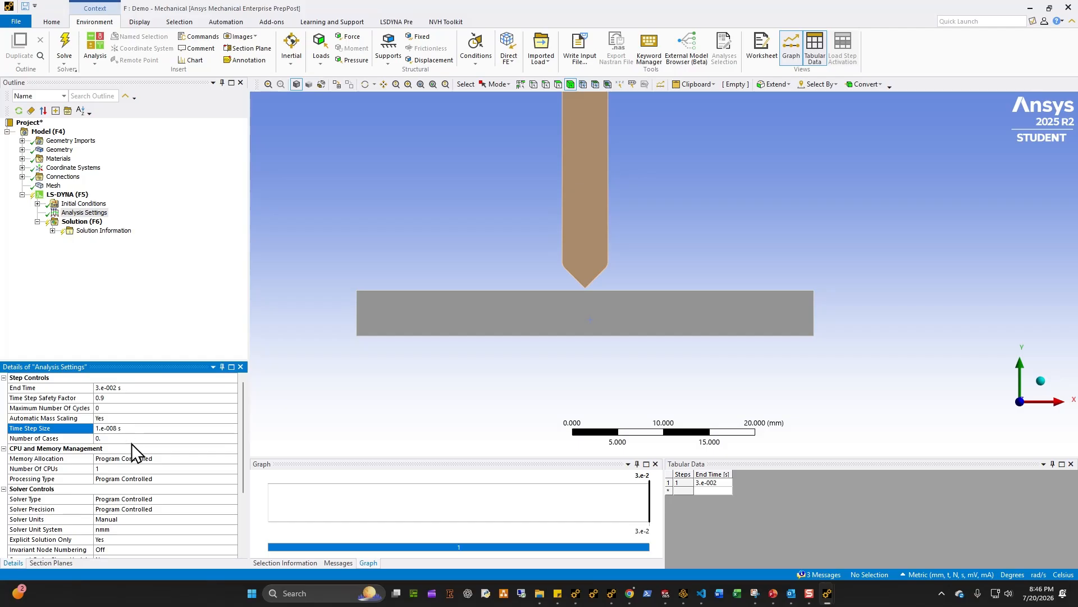
Step: Set the time history output controls to calculate results at Never
{"action": "scroll", "coordinate": [177, 528], "scroll_direction": "down", "scroll_amount": 3}
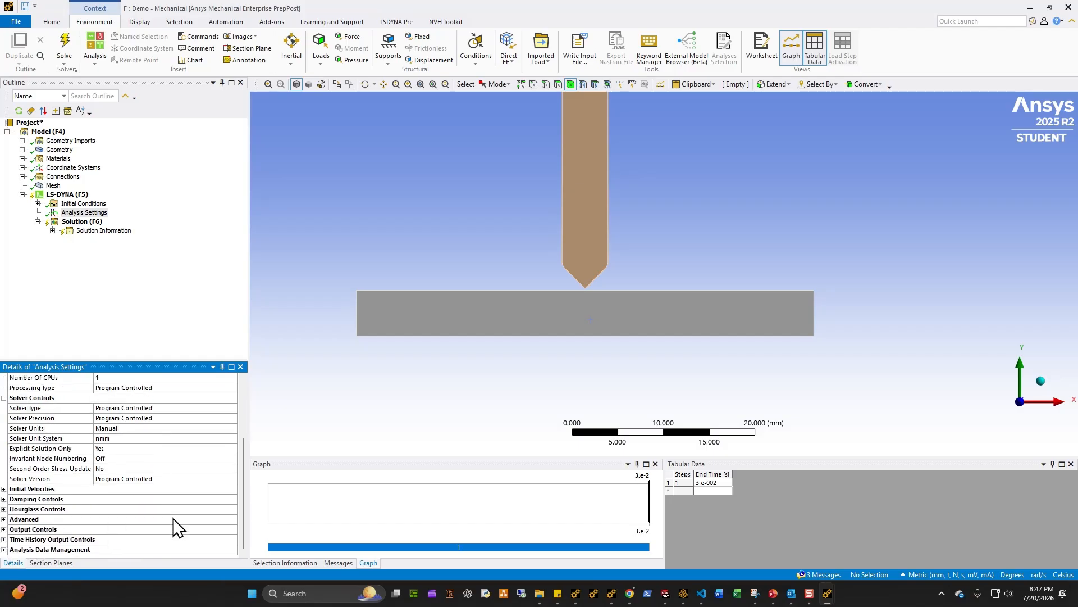
{"action": "scroll", "coordinate": [177, 528], "scroll_direction": "up", "scroll_amount": 1}
{"action": "scroll", "coordinate": [149, 433], "scroll_direction": "down", "scroll_amount": 1}
{"action": "left_click", "coordinate": [4, 529]}
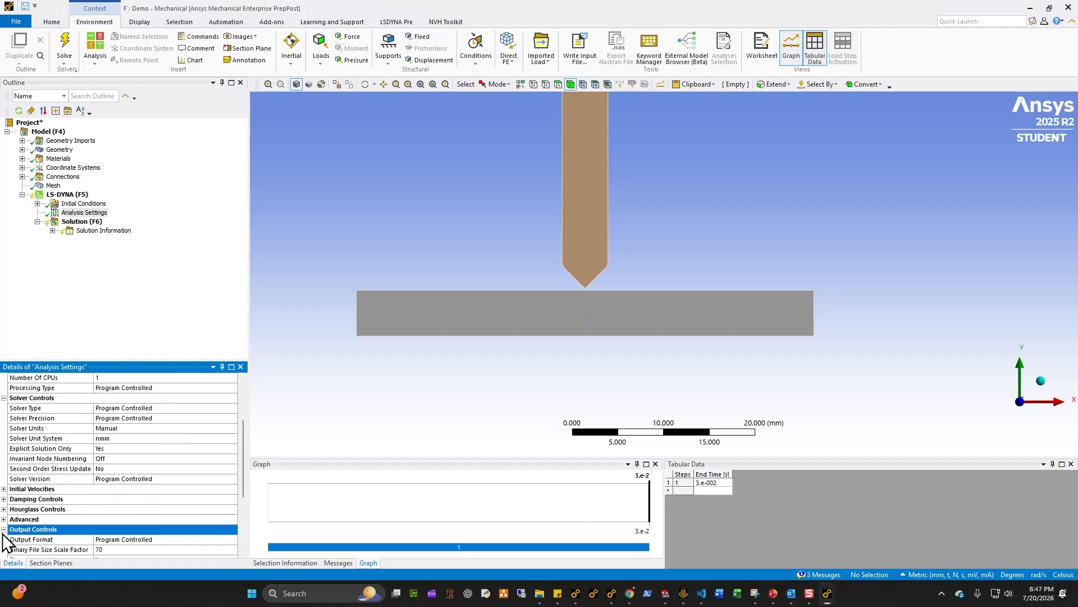
{"action": "scroll", "coordinate": [135, 526], "scroll_direction": "down", "scroll_amount": 3}
{"action": "left_click", "coordinate": [4, 429]}
{"action": "double_click", "coordinate": [131, 442]}
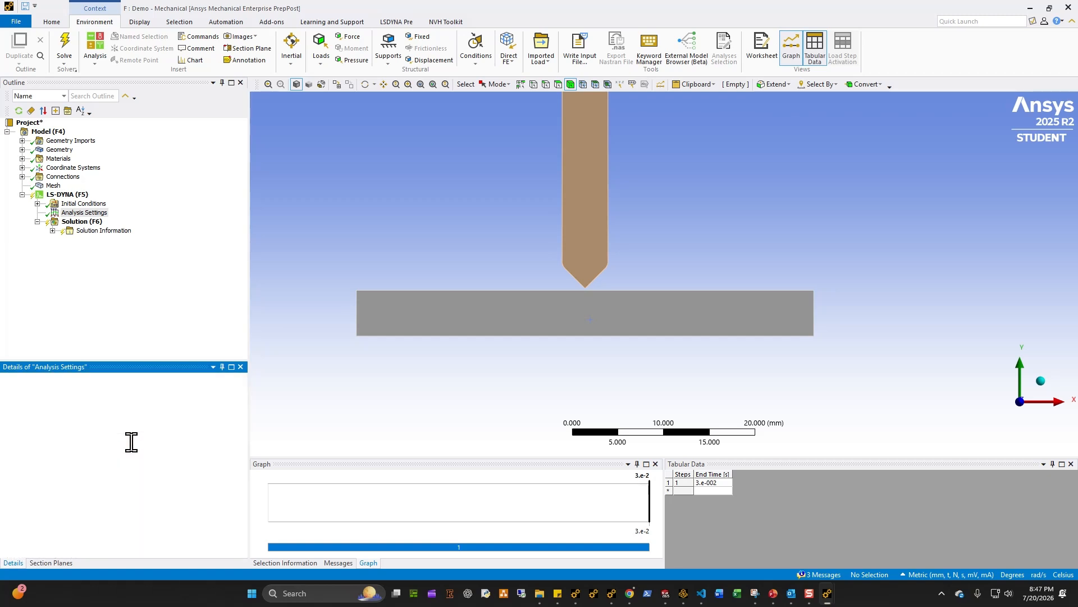
{"action": "scroll", "coordinate": [142, 484], "scroll_direction": "down", "scroll_amount": 5}
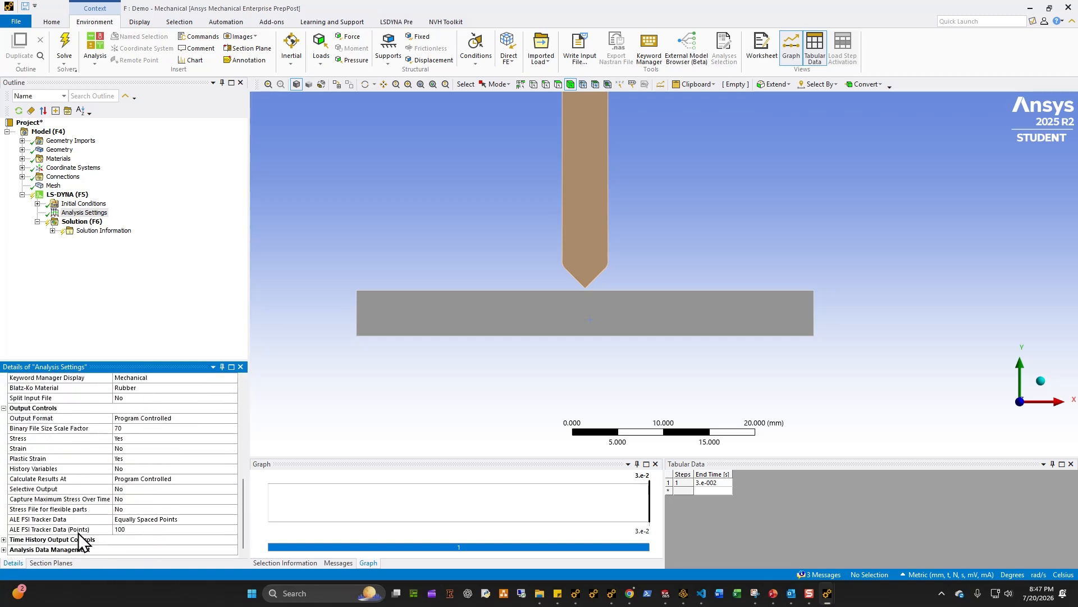
{"action": "double_click", "coordinate": [18, 541]}
{"action": "left_click", "coordinate": [225, 541]}
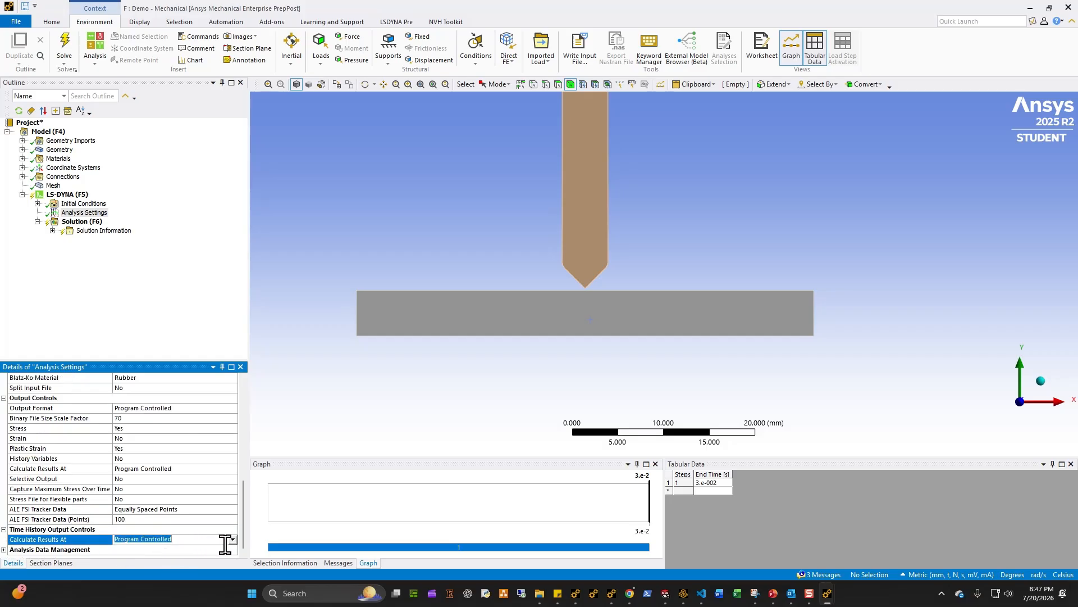
{"action": "left_click", "coordinate": [230, 539]}
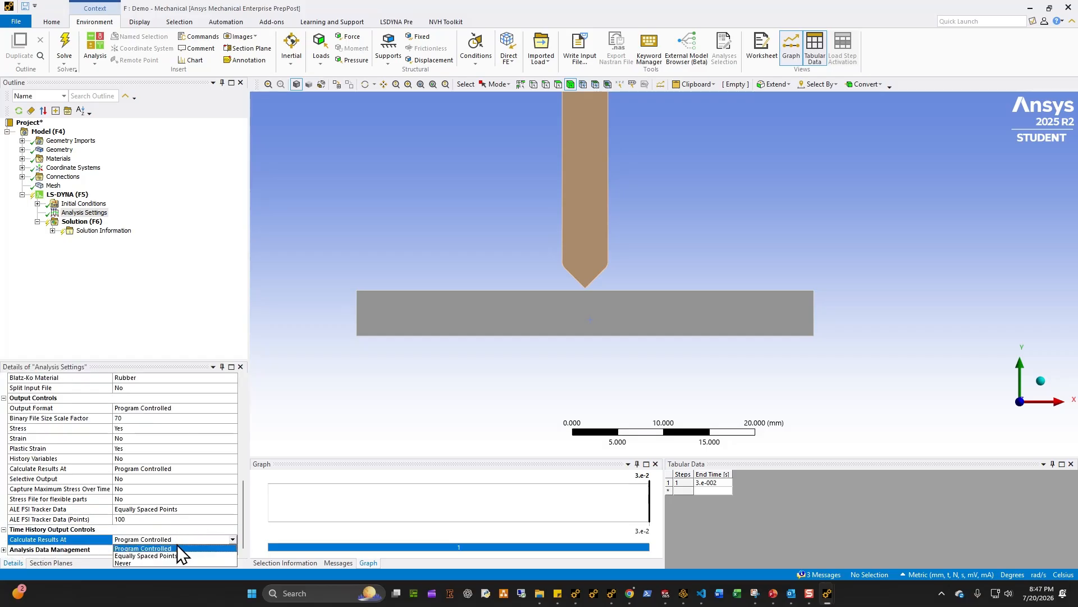
{"action": "left_click", "coordinate": [143, 568]}
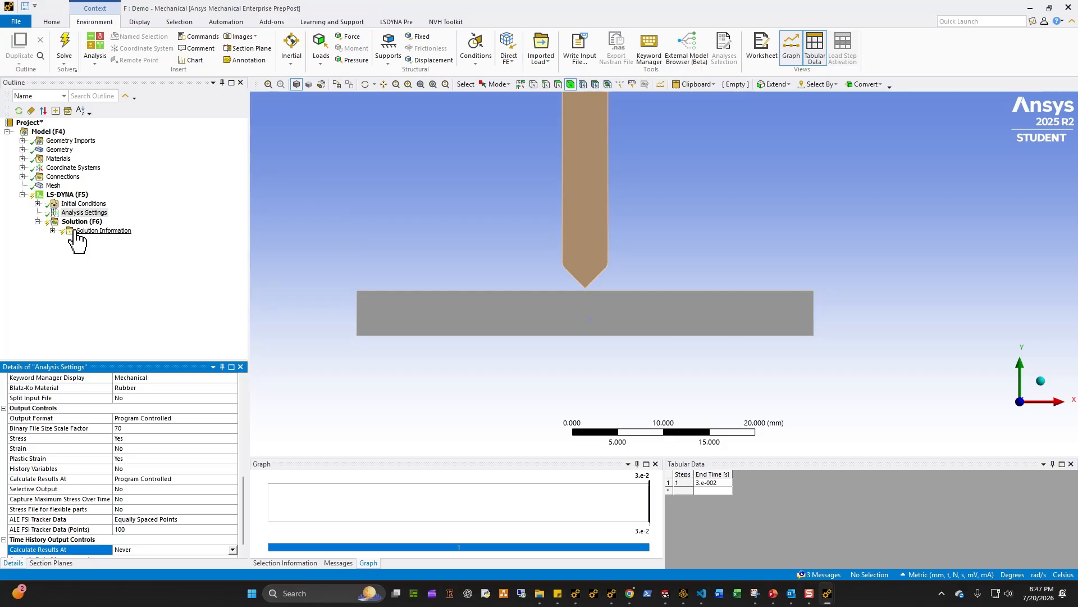
Step: Add a displacement boundary condition scoped to the top edge of the punch
{"action": "left_click", "coordinate": [67, 194]}
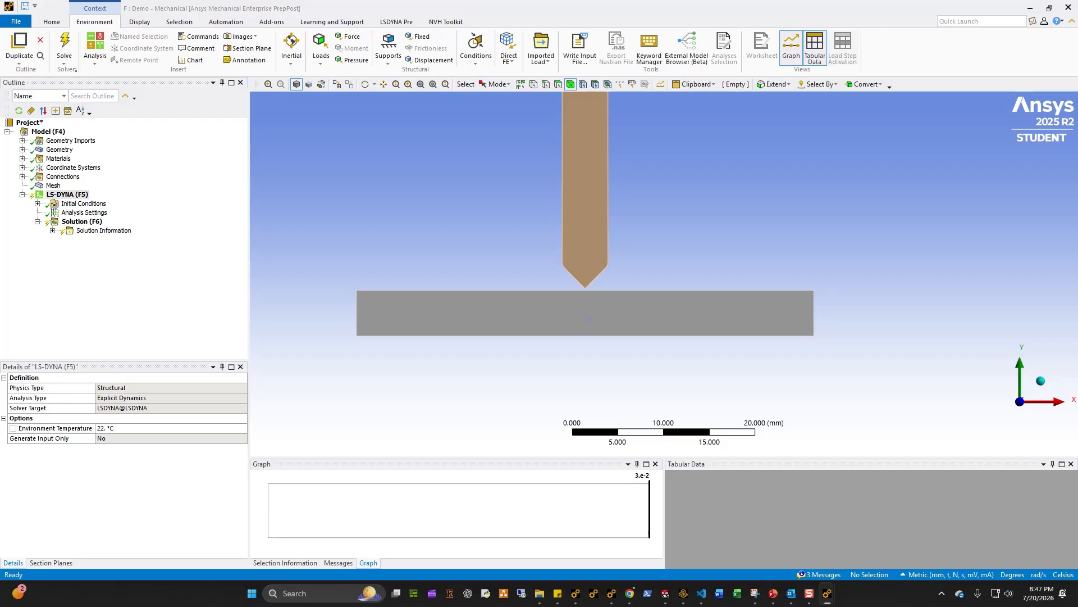
{"action": "left_click", "coordinate": [67, 194]}
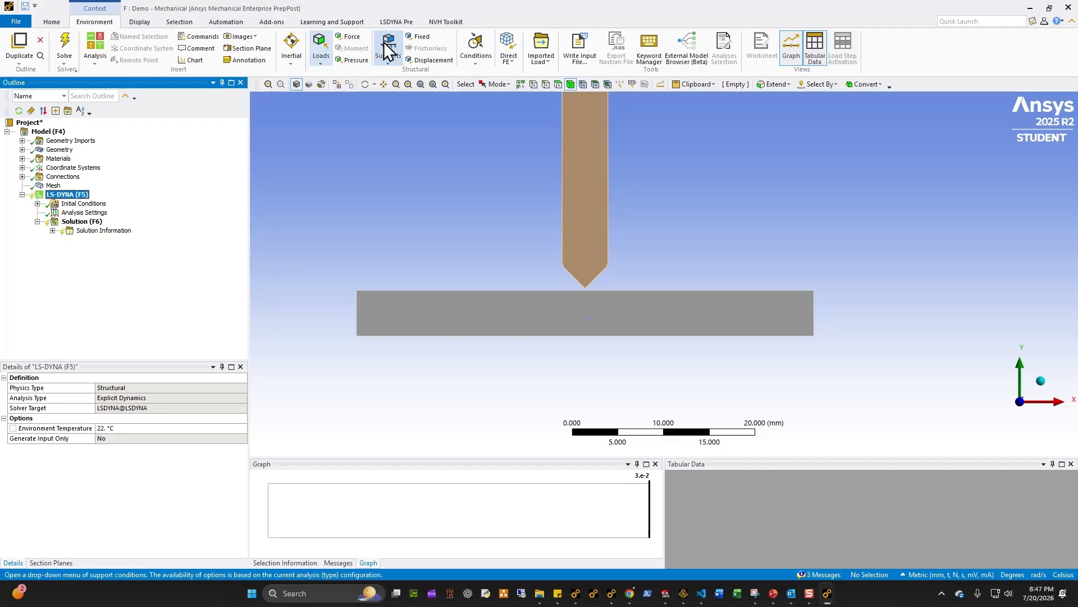
{"action": "left_click", "coordinate": [446, 60]}
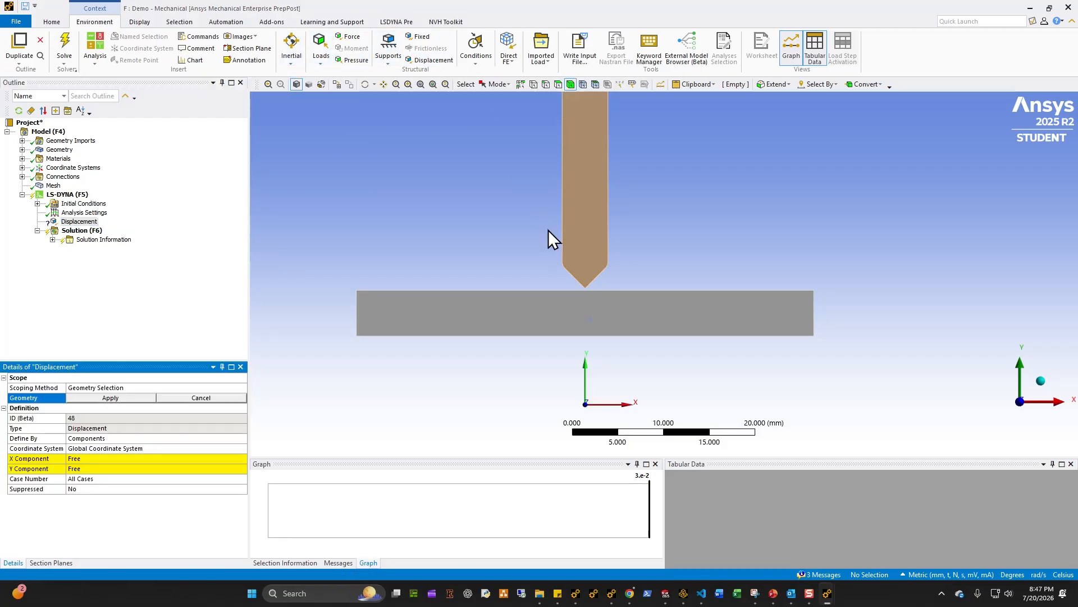
{"action": "middle_click_drag", "start_coordinate": [547, 229], "coordinate": [452, 438], "text": "ctrl"}
{"action": "scroll", "coordinate": [554, 247], "scroll_direction": "down", "scroll_amount": 2}
{"action": "scroll", "coordinate": [597, 151], "scroll_direction": "down", "scroll_amount": 2}
{"action": "left_click", "coordinate": [545, 84]}
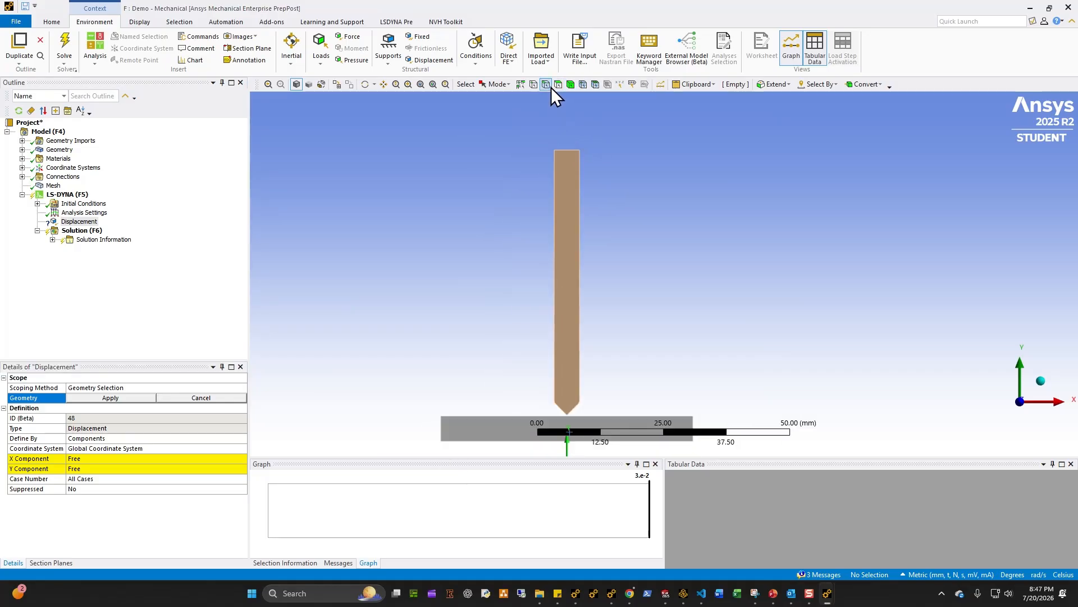
{"action": "left_click", "coordinate": [567, 150]}
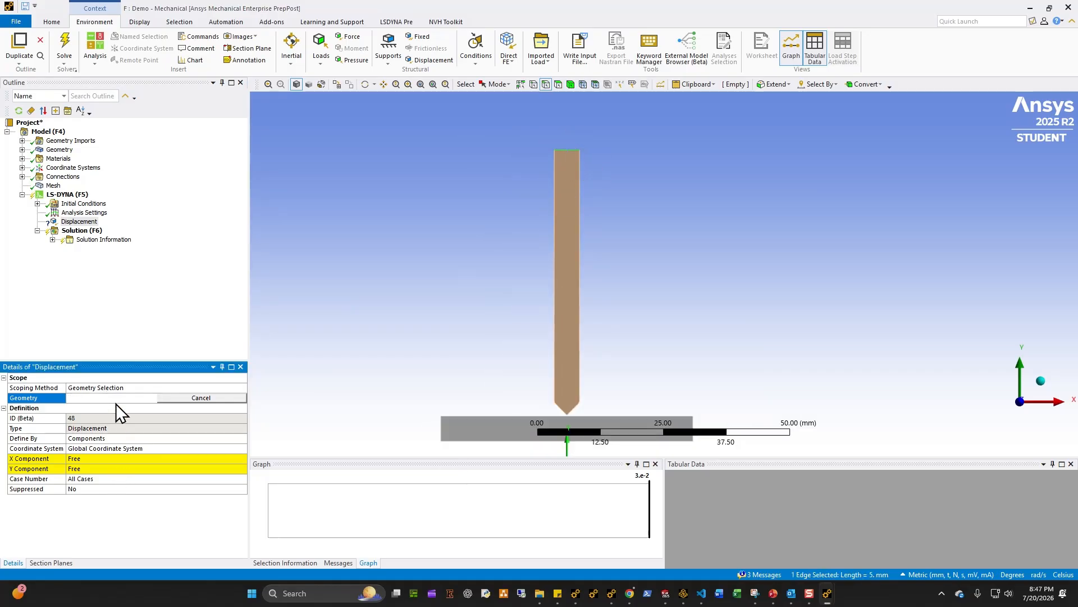
{"action": "left_click", "coordinate": [112, 398]}
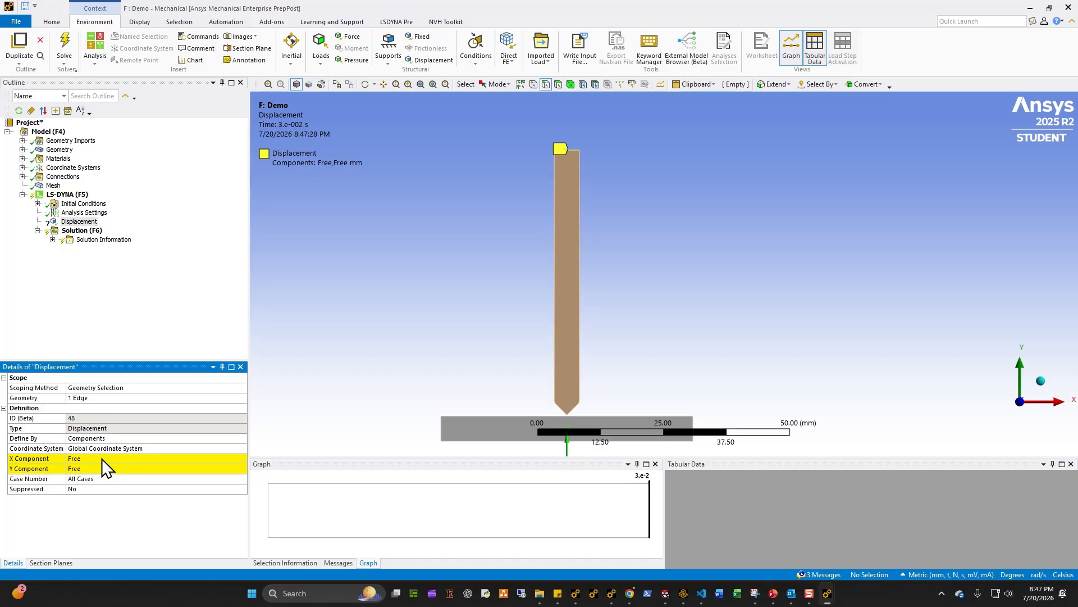
Step: Set the punch displacement X component to 0 mm and Y component to -30 mm
{"action": "left_click", "coordinate": [97, 459]}
{"action": "type", "text": "0"}
{"action": "key", "text": "Return"}
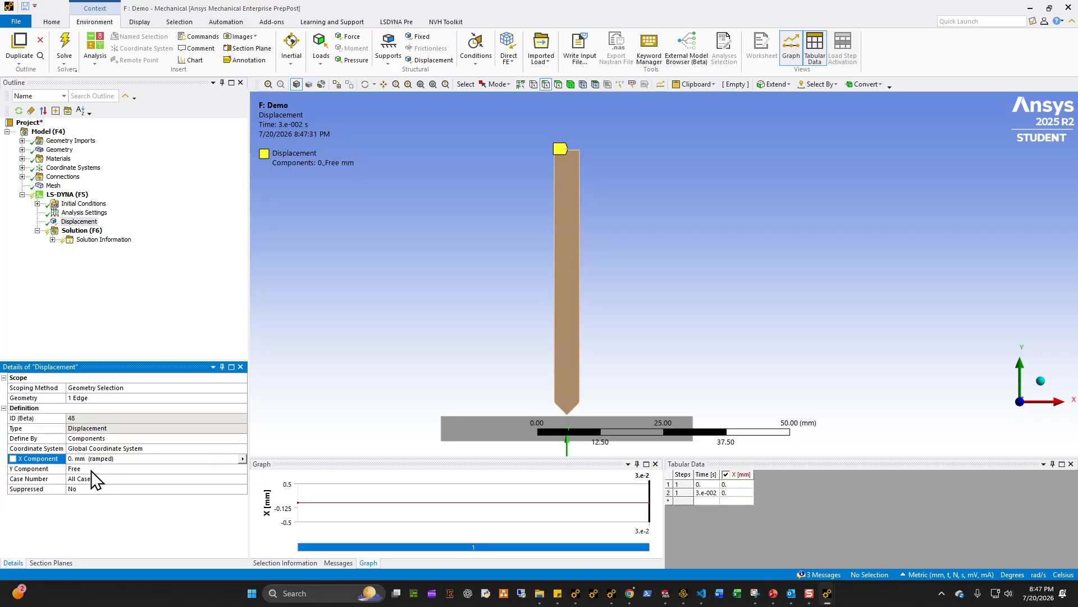
{"action": "left_click", "coordinate": [104, 468]}
{"action": "type", "text": "-30"}
{"action": "key", "text": "Return"}
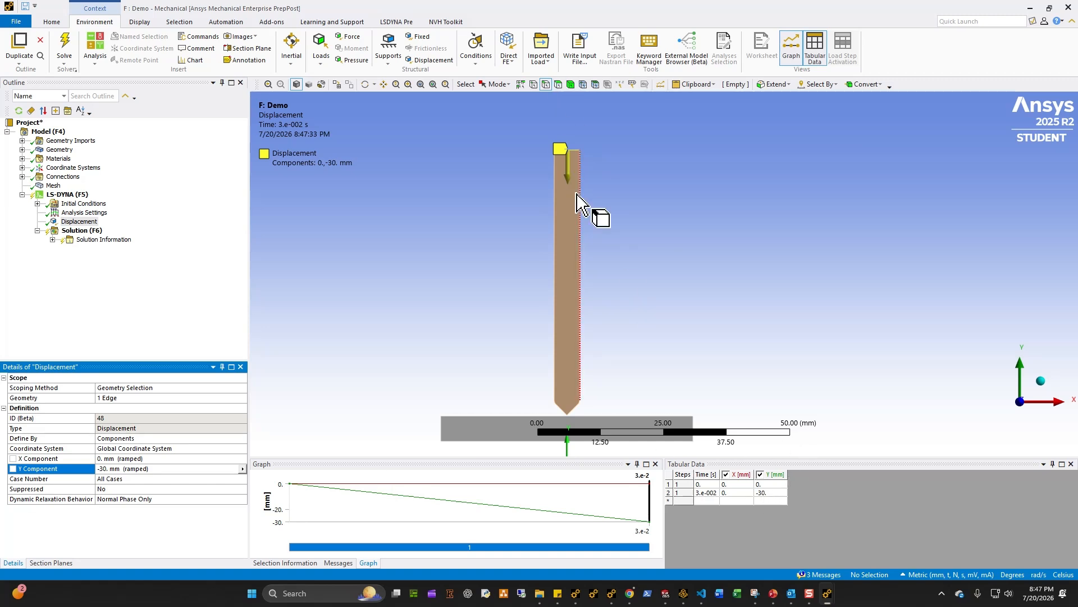
Step: Select the plate's side edge and check its selection information
{"action": "middle_click_drag", "start_coordinate": [619, 250], "coordinate": [611, 171], "text": "ctrl"}
{"action": "left_click", "coordinate": [433, 351]}
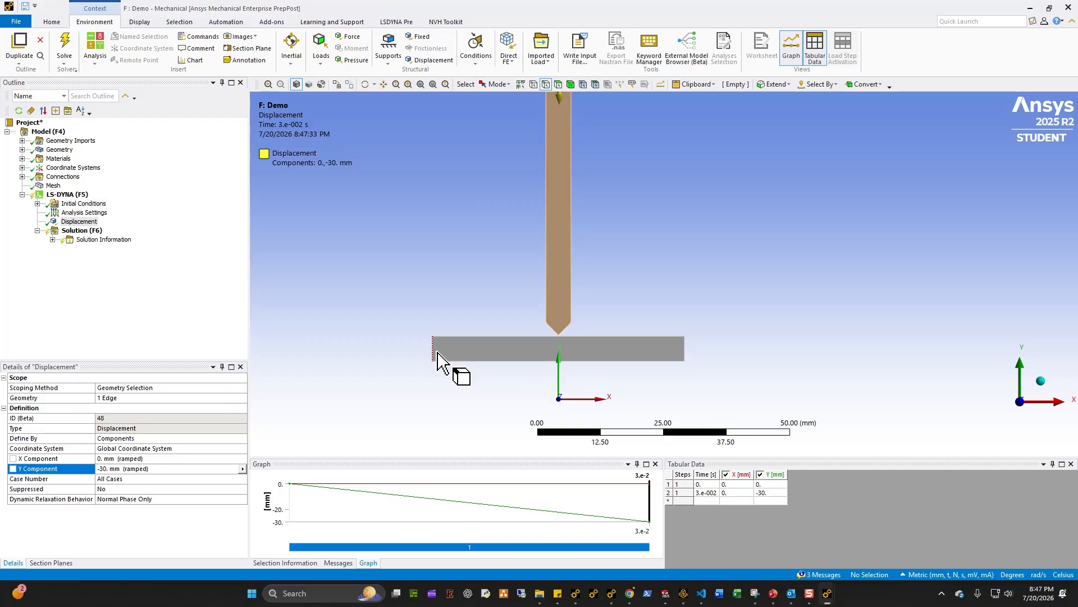
{"action": "left_click", "coordinate": [331, 563]}
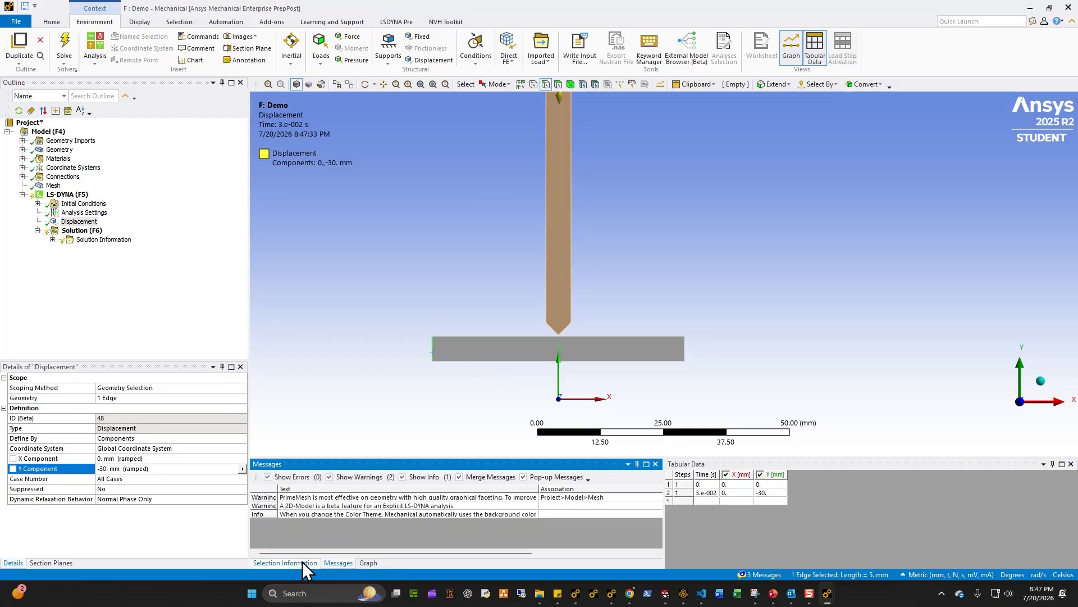
{"action": "left_click", "coordinate": [303, 562]}
{"action": "left_click", "coordinate": [397, 307]}
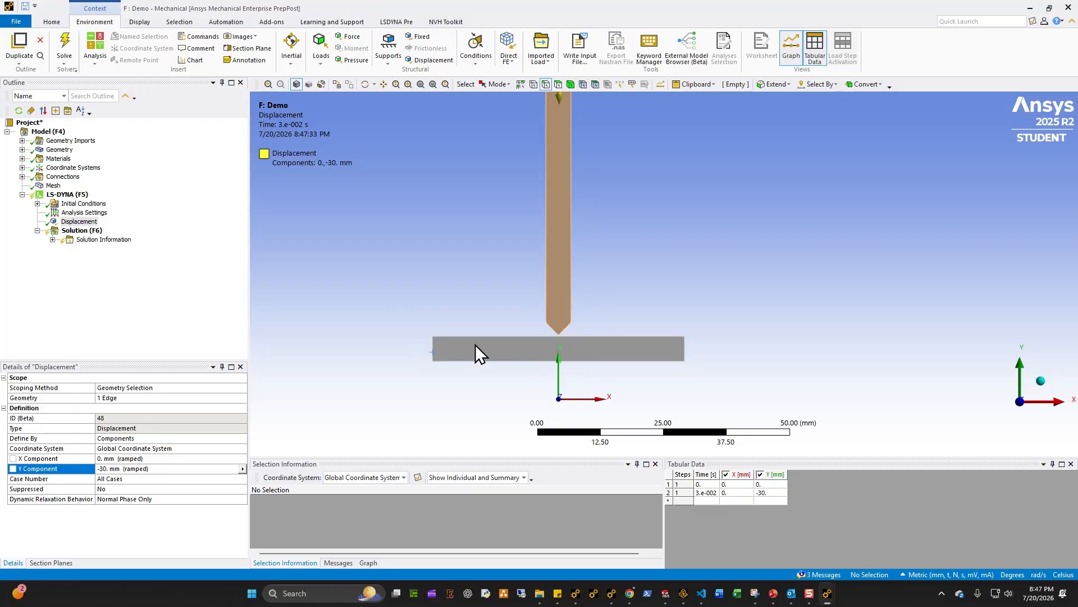
Step: Add a fixed support scoped to both side edges of the plate
{"action": "left_click", "coordinate": [64, 195]}
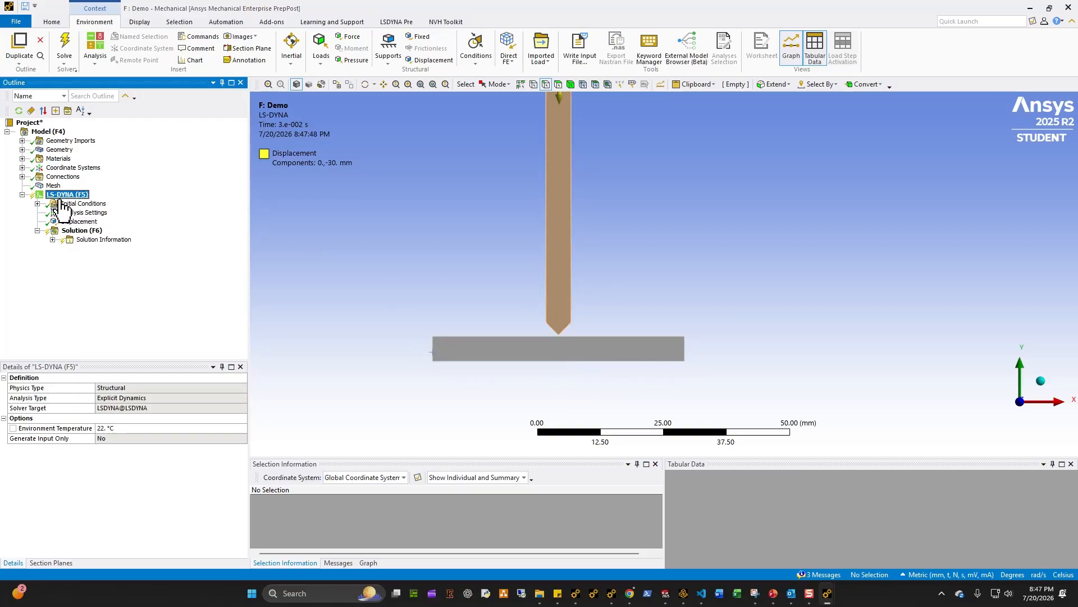
{"action": "left_click", "coordinate": [419, 36]}
{"action": "left_click", "coordinate": [433, 352]}
{"action": "left_click", "coordinate": [684, 349], "text": "ctrl"}
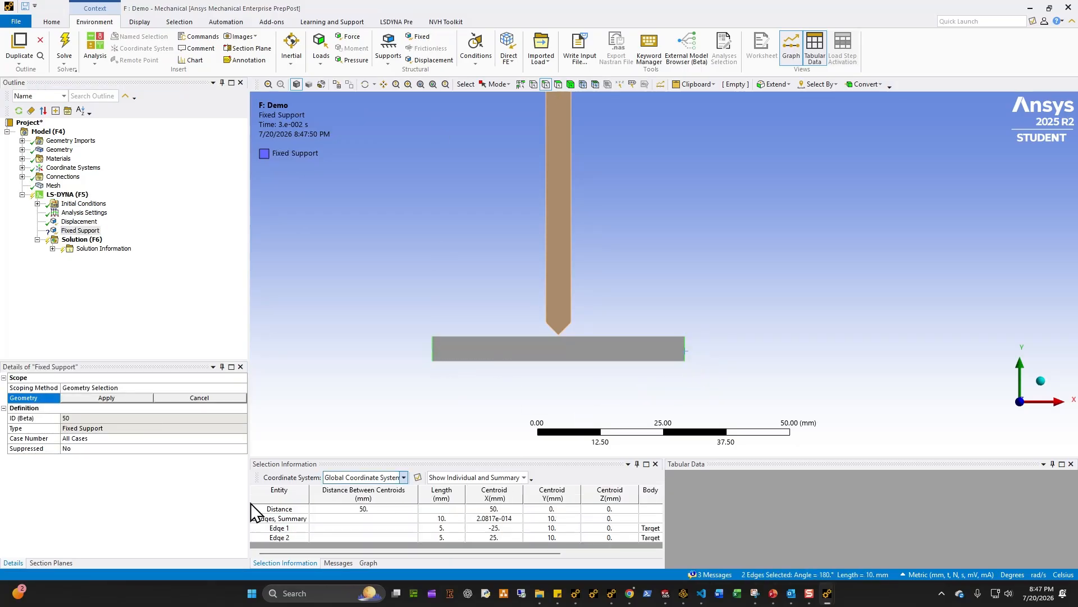
{"action": "left_click", "coordinate": [102, 398]}
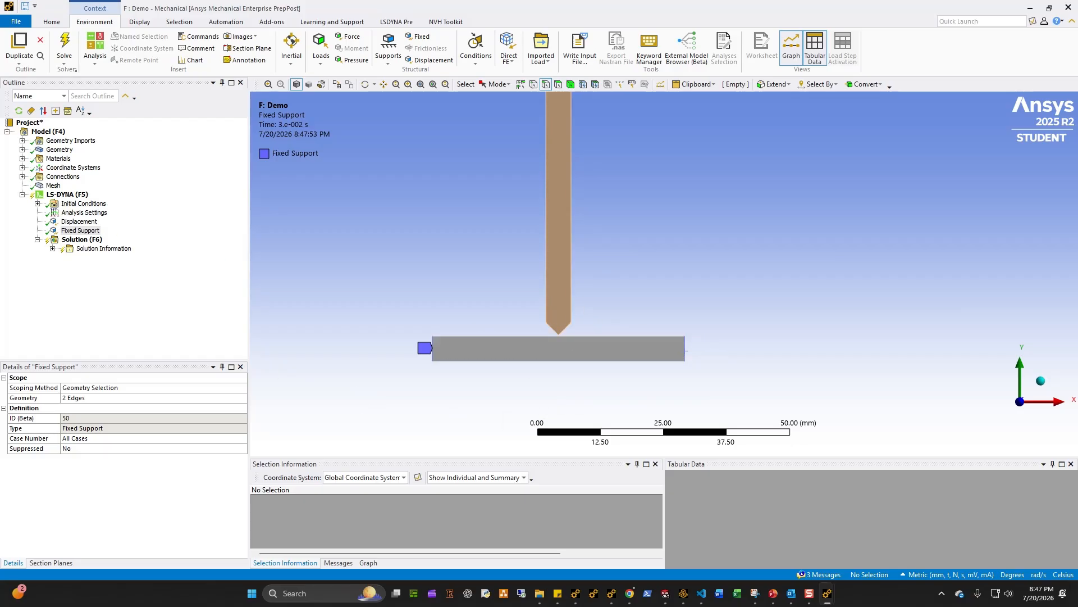
Step: Insert an LS-DYNA Section object and scope it to both bodies
{"action": "left_click", "coordinate": [67, 194]}
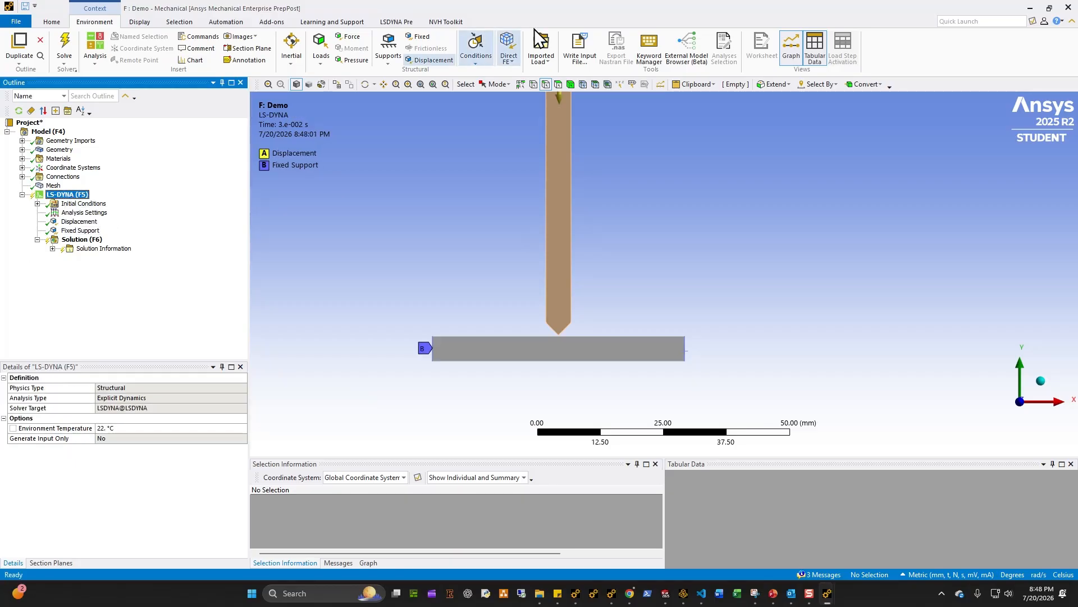
{"action": "left_click", "coordinate": [447, 21]}
{"action": "left_click", "coordinate": [396, 22]}
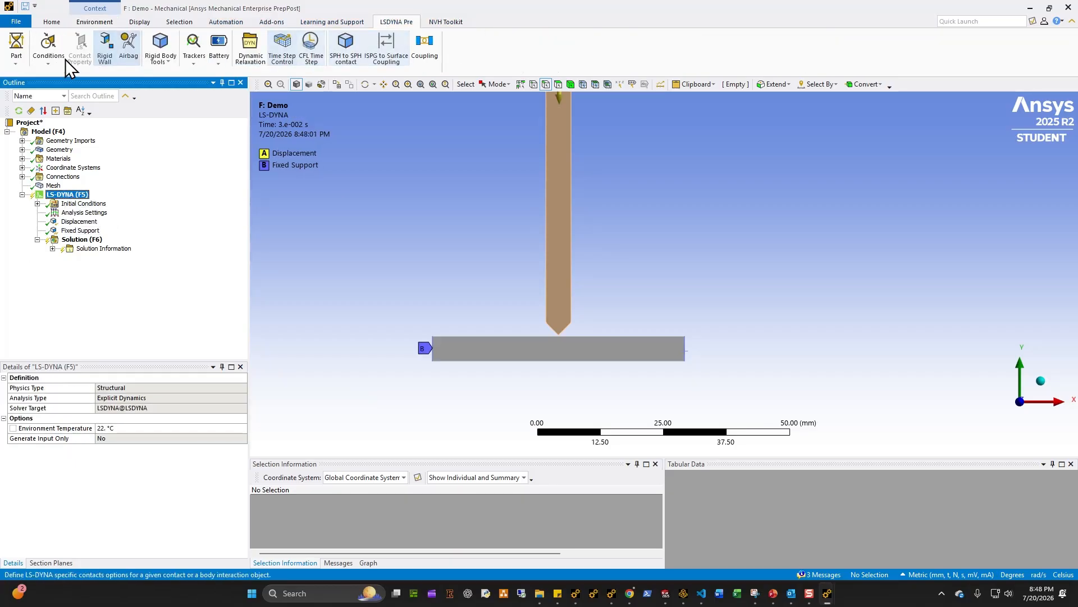
{"action": "left_click", "coordinate": [16, 56]}
{"action": "left_click", "coordinate": [29, 75]}
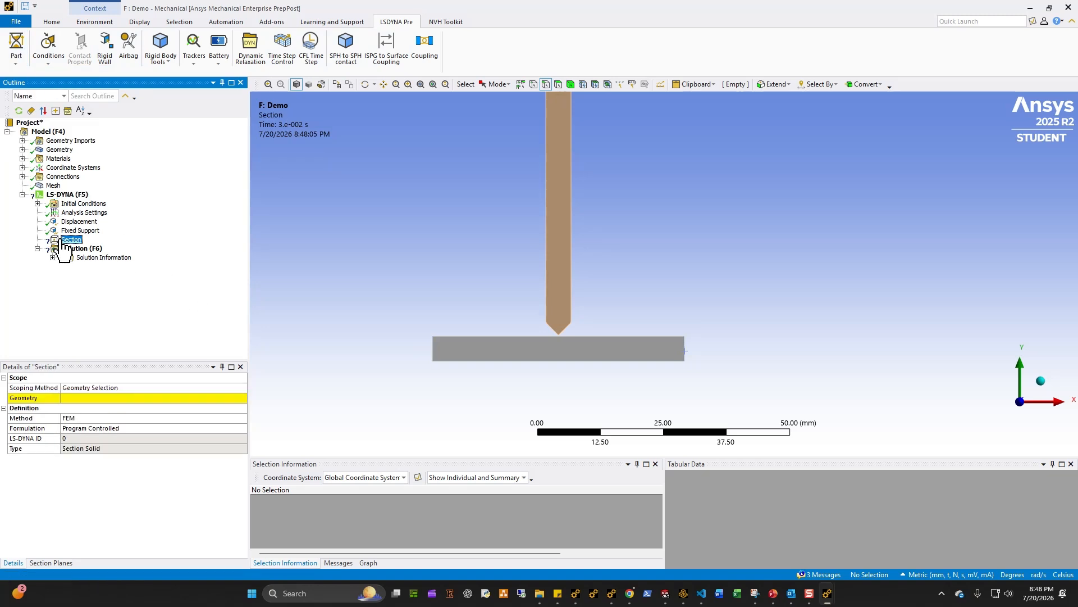
{"action": "left_click", "coordinate": [570, 84]}
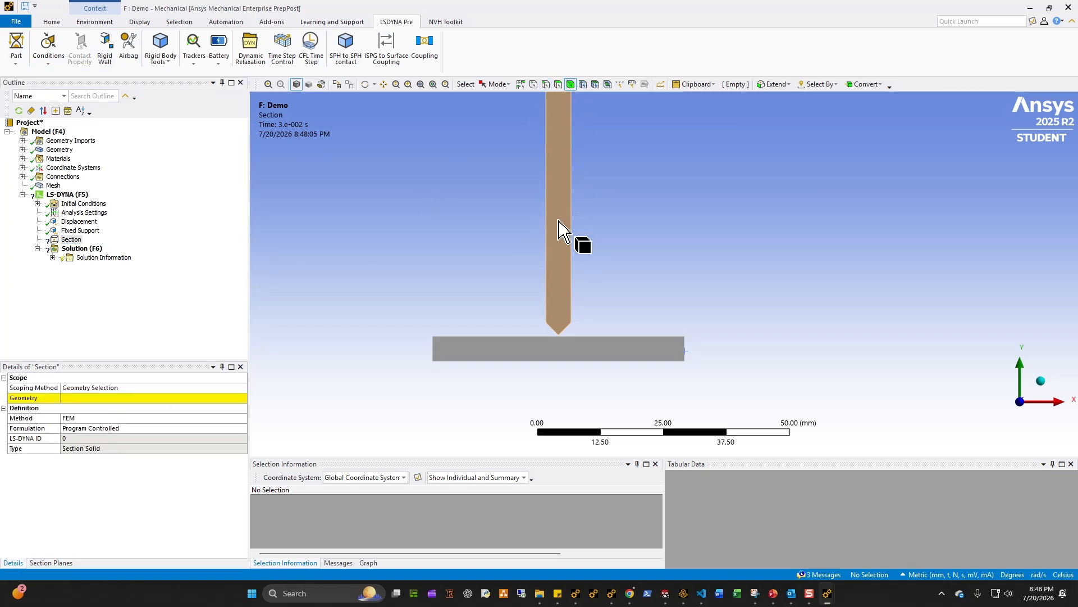
{"action": "key", "text": "ctrl+a"}
{"action": "left_click", "coordinate": [95, 399]}
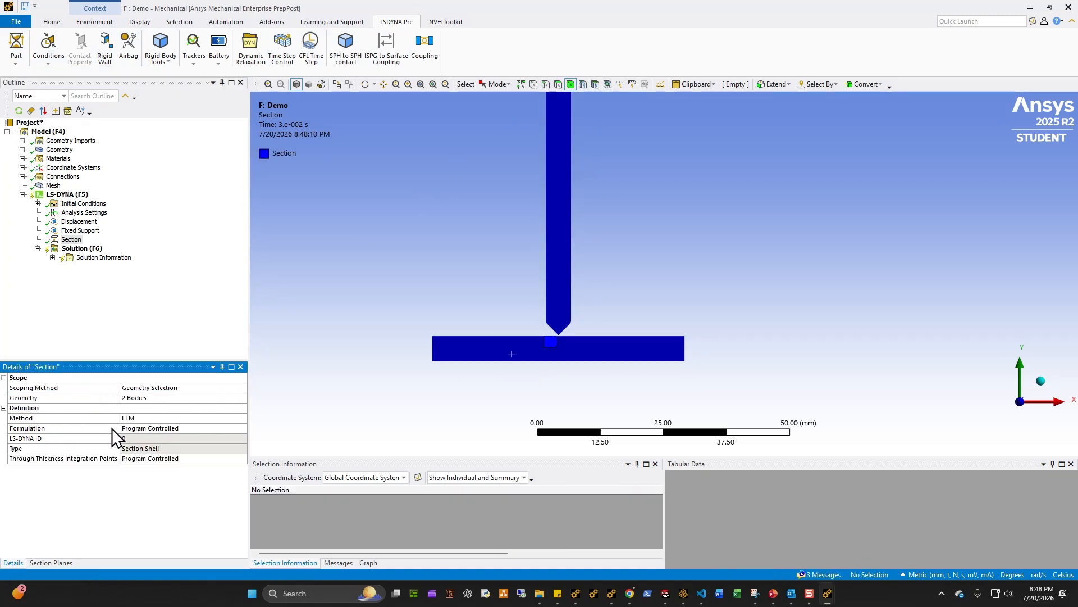
Step: Set the section's through-thickness integration points to 4 Point
{"action": "left_click", "coordinate": [198, 459]}
{"action": "left_click", "coordinate": [242, 459]}
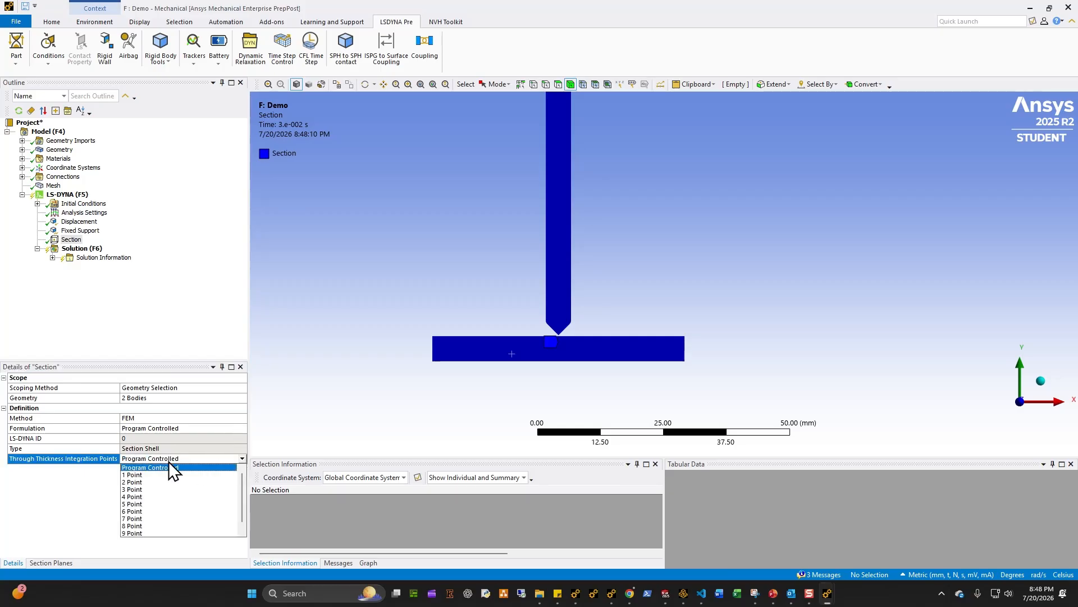
{"action": "left_click", "coordinate": [133, 497]}
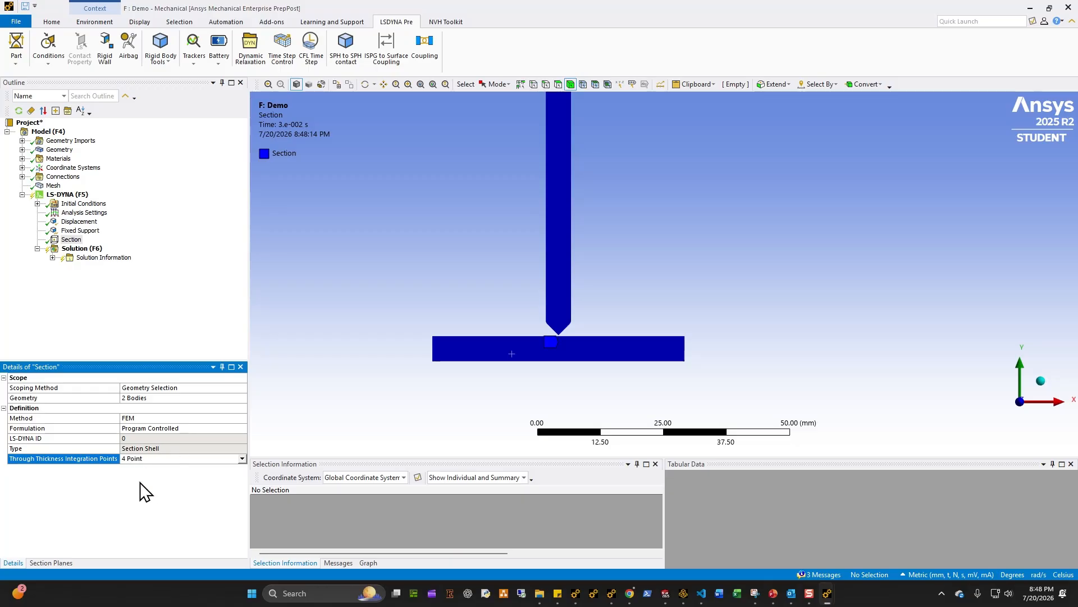
{"action": "left_click", "coordinate": [355, 386]}
{"action": "scroll", "coordinate": [534, 366], "scroll_direction": "up", "scroll_amount": 2}
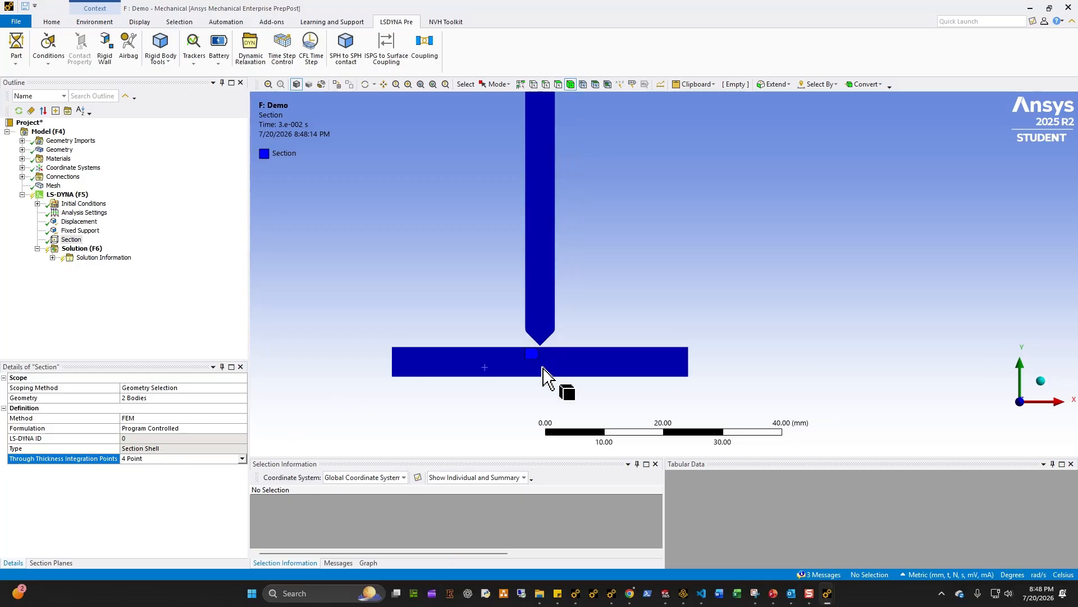
{"action": "middle_click_drag", "start_coordinate": [491, 385], "coordinate": [493, 378], "text": "ctrl"}
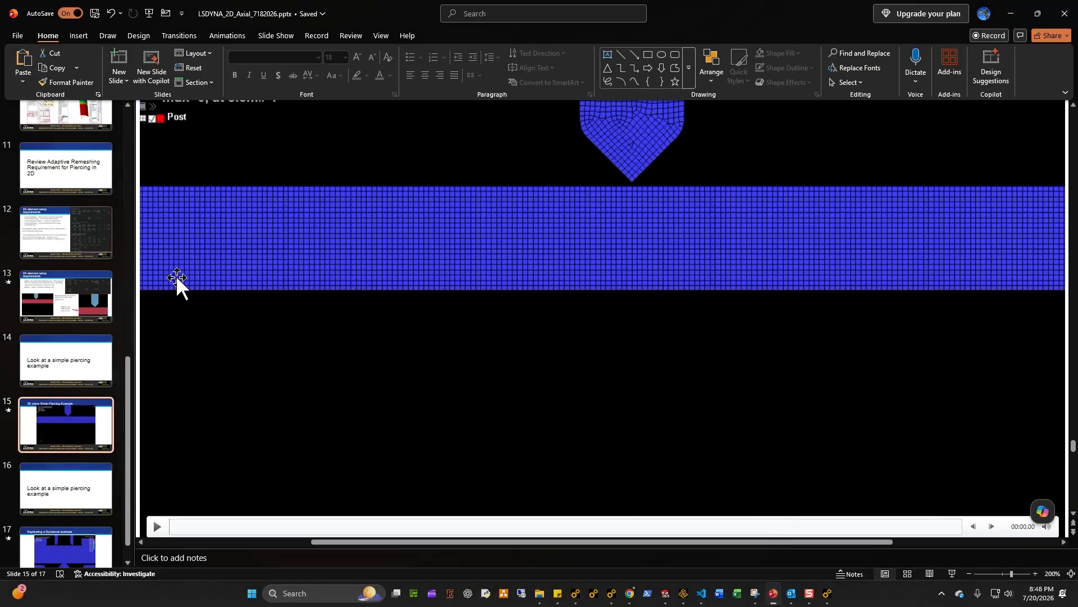
Step: Review the presentation slides about 2D section and remeshing settings
{"action": "scroll", "coordinate": [28, 425], "scroll_direction": "up", "scroll_amount": 3}
{"action": "left_click", "coordinate": [55, 395]}
{"action": "scroll", "coordinate": [55, 393], "scroll_direction": "up", "scroll_amount": 2}
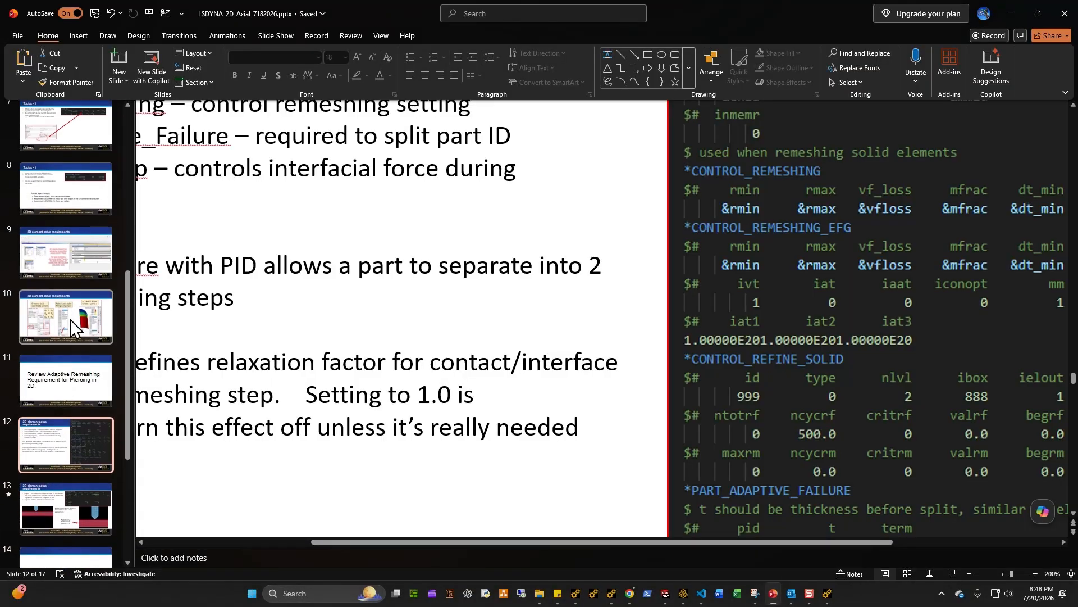
{"action": "left_click", "coordinate": [66, 270]}
{"action": "scroll", "coordinate": [48, 318], "scroll_direction": "up", "scroll_amount": 2}
{"action": "left_click", "coordinate": [62, 303]}
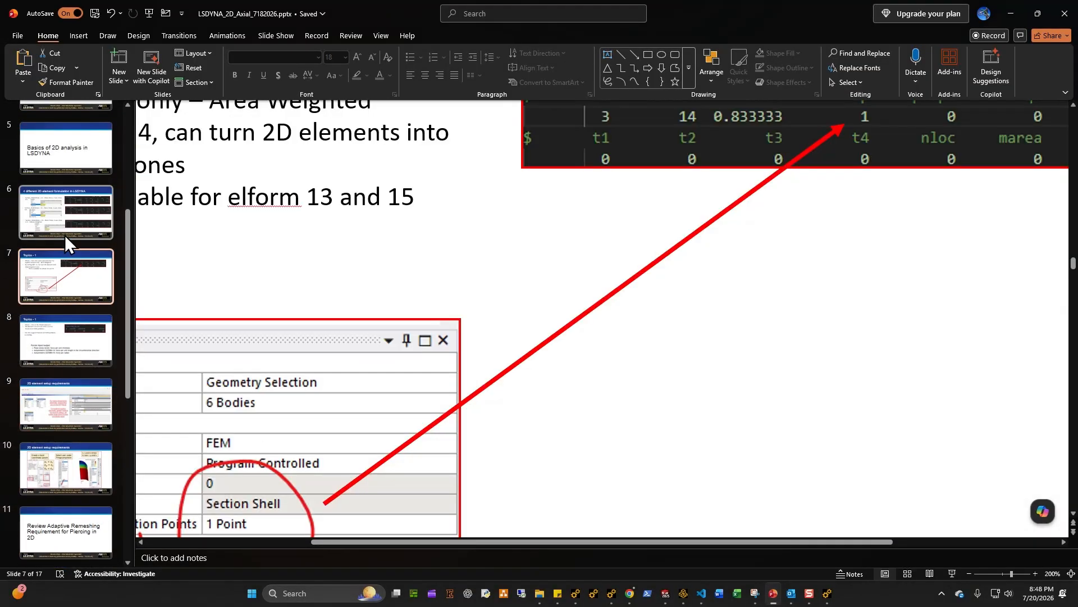
{"action": "scroll", "coordinate": [528, 344], "scroll_direction": "down", "scroll_amount": 5, "text": "ctrl"}
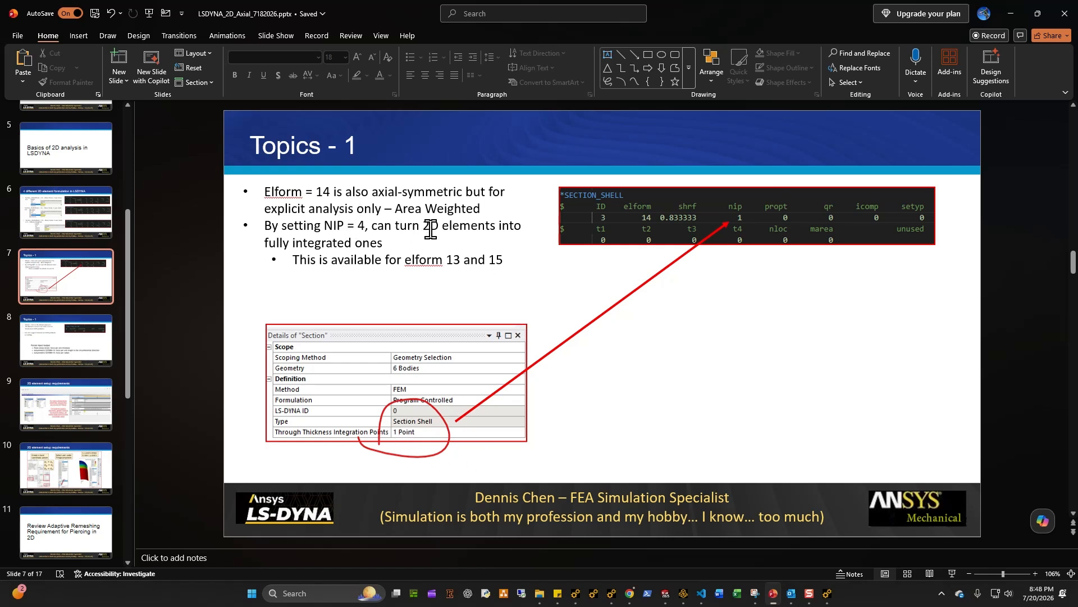
Step: Examine the Section's formulation options and the geometry bodies' details
{"action": "left_click", "coordinate": [1005, 10]}
{"action": "scroll", "coordinate": [521, 366], "scroll_direction": "up", "scroll_amount": 2}
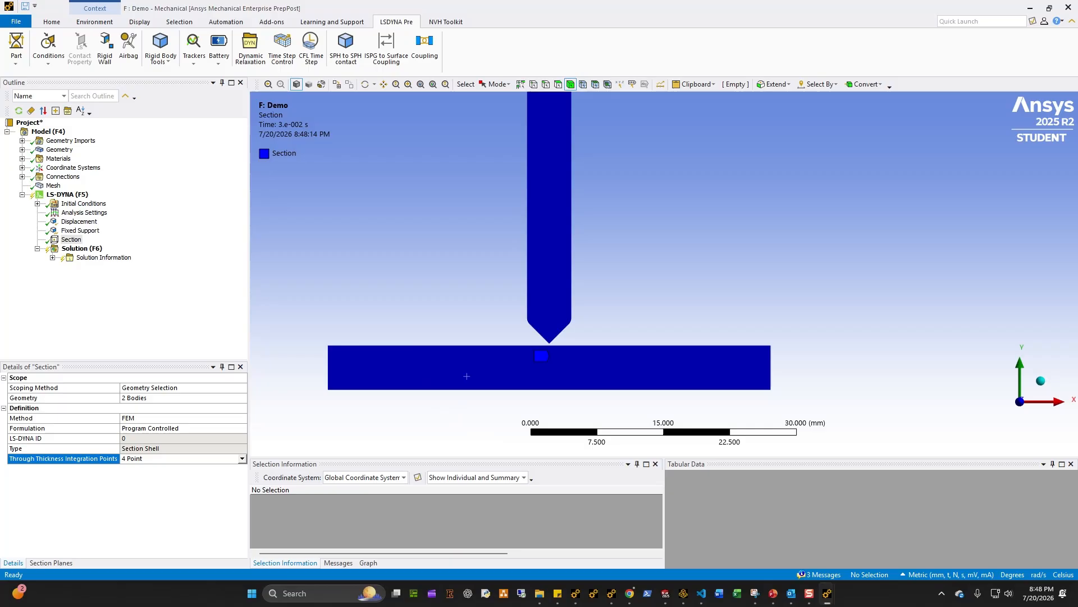
{"action": "left_click", "coordinate": [79, 230]}
{"action": "left_click", "coordinate": [71, 240]}
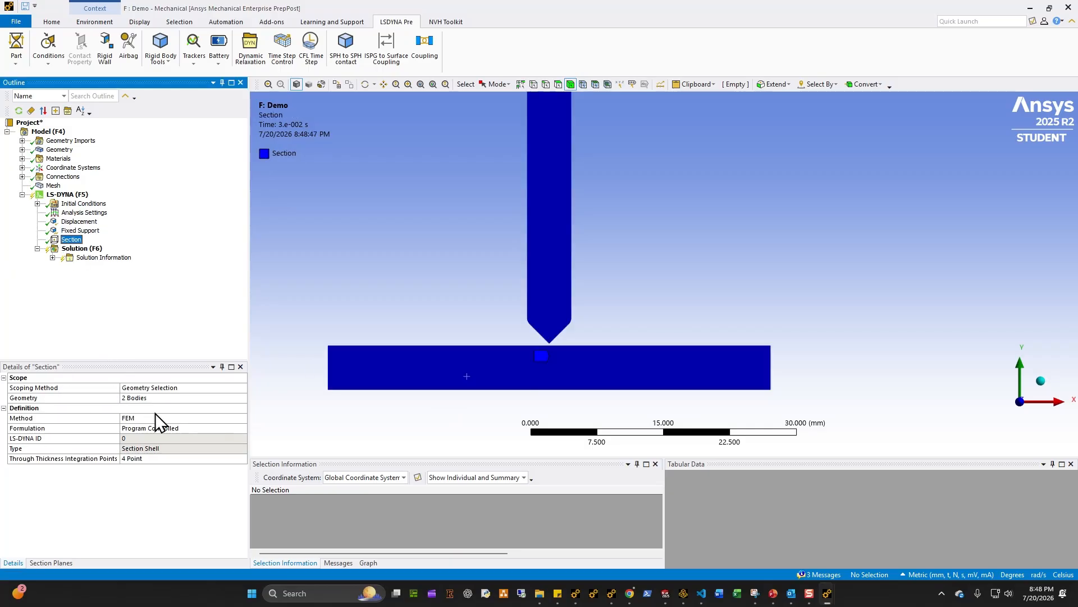
{"action": "left_click", "coordinate": [242, 430]}
{"action": "left_click", "coordinate": [203, 436]}
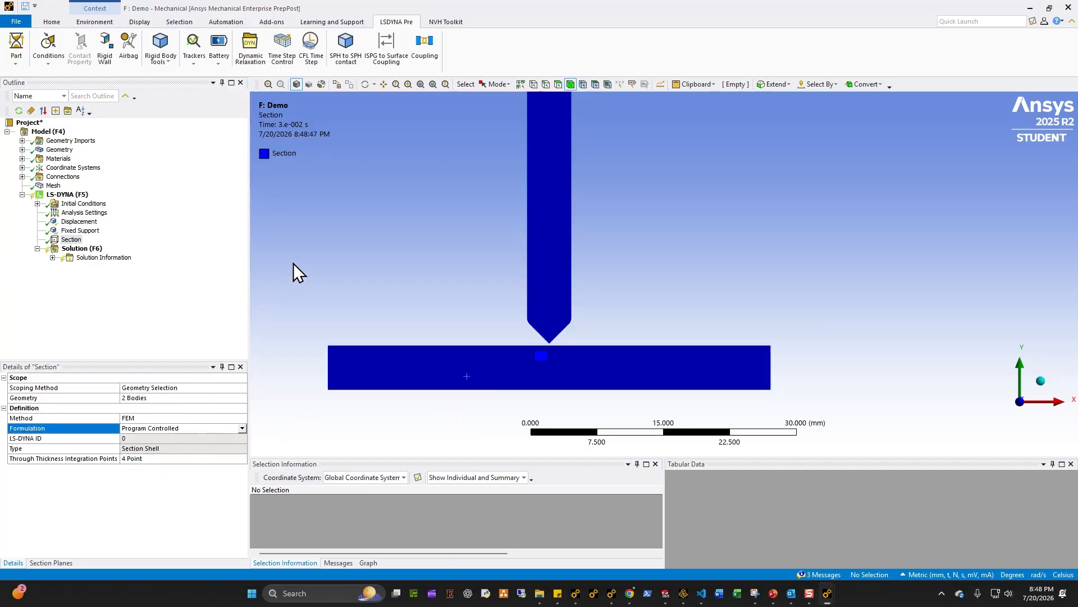
{"action": "left_click", "coordinate": [22, 149]}
{"action": "left_click", "coordinate": [59, 150]}
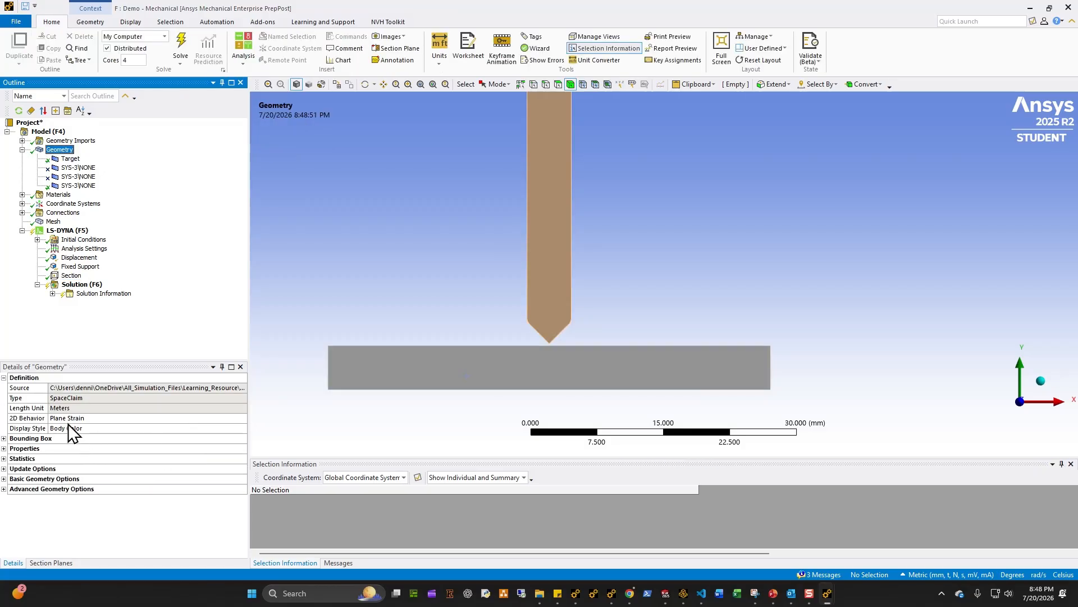
{"action": "left_click", "coordinate": [566, 292]}
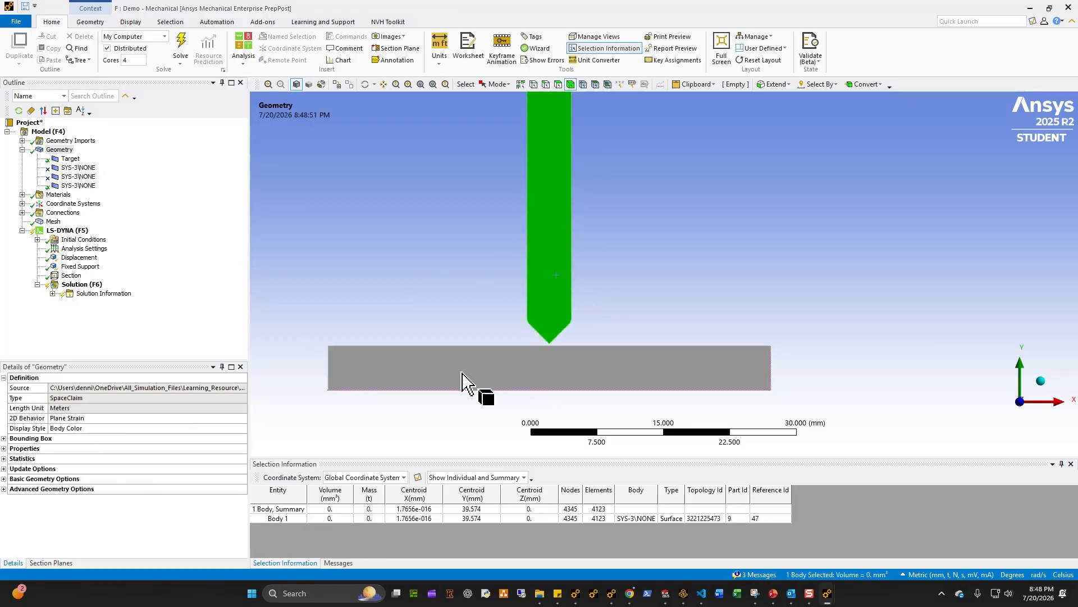
{"action": "left_click", "coordinate": [426, 383]}
{"action": "left_click", "coordinate": [72, 275]}
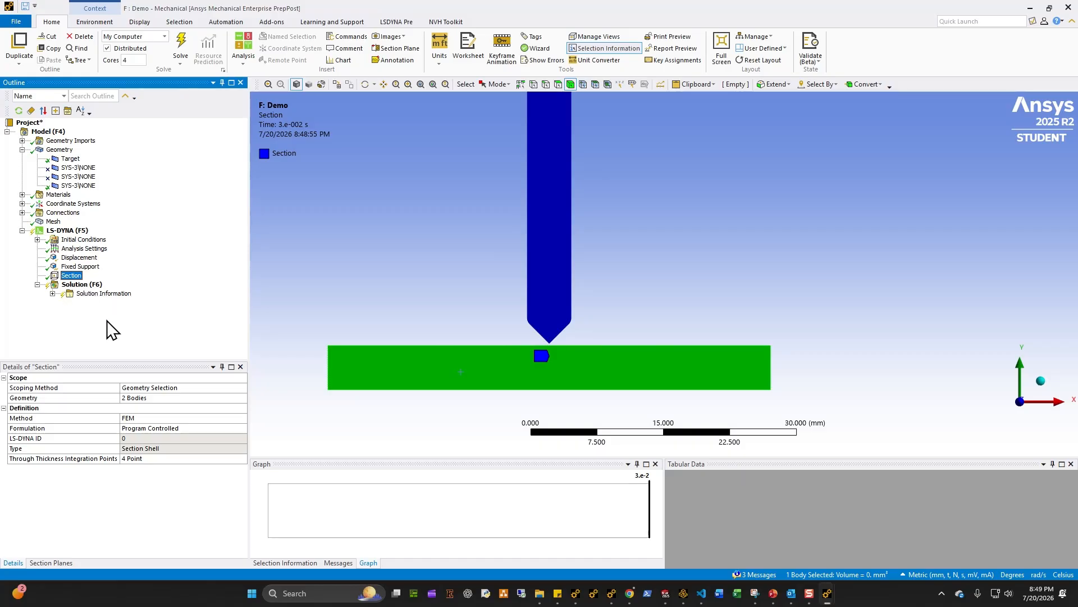
Step: Insert a keyword snippet under the LS-DYNA analysis and rename it control_adaptive
{"action": "right_click", "coordinate": [73, 226]}
{"action": "right_click", "coordinate": [58, 231]}
{"action": "mouse_move", "coordinate": [124, 240]}
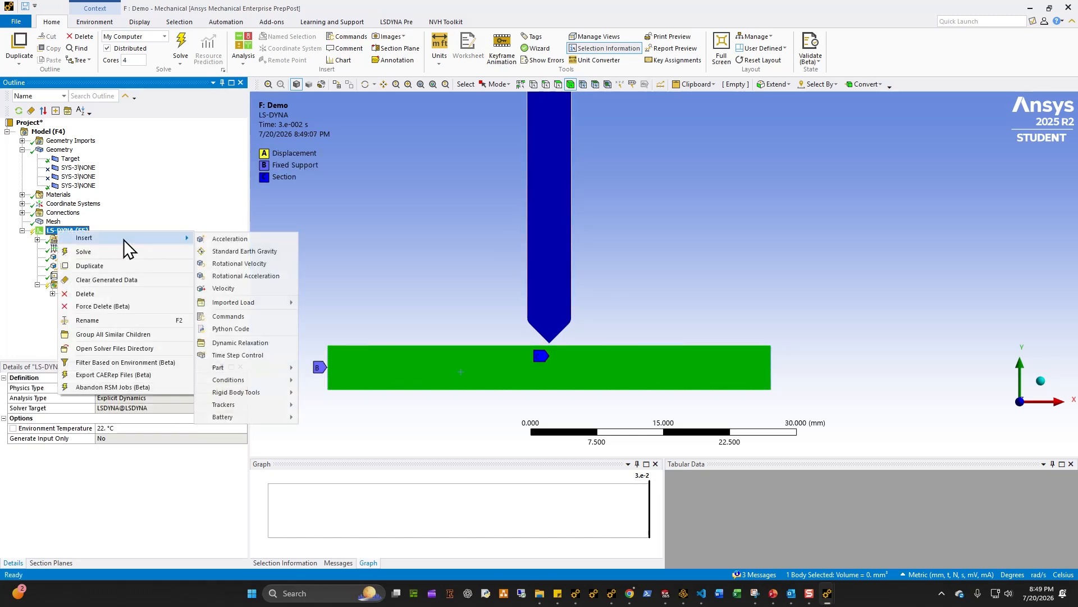
{"action": "left_click", "coordinate": [264, 316]}
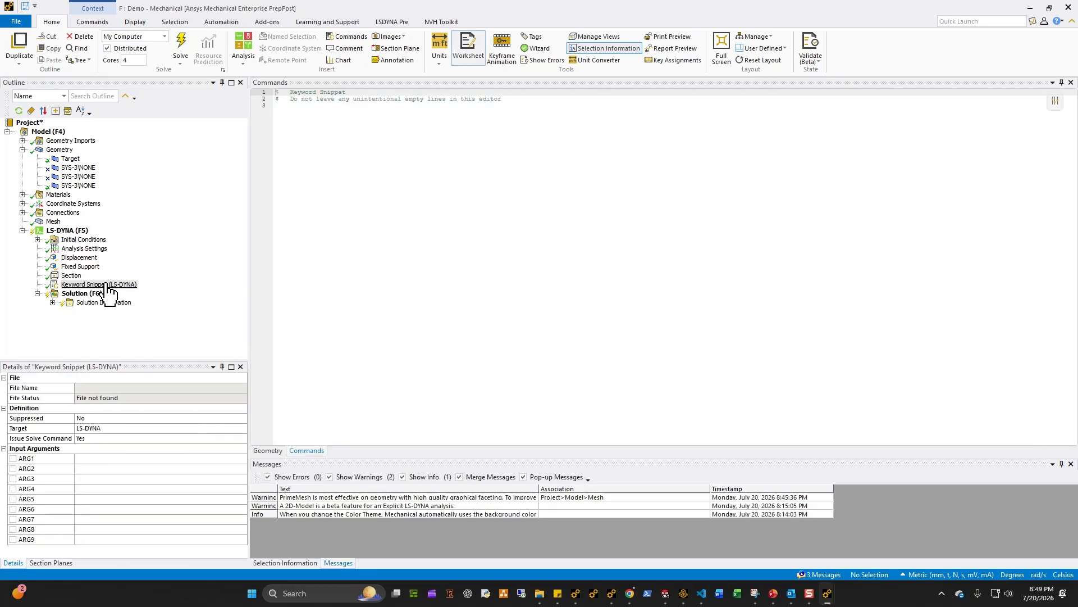
{"action": "left_click", "coordinate": [107, 284]}
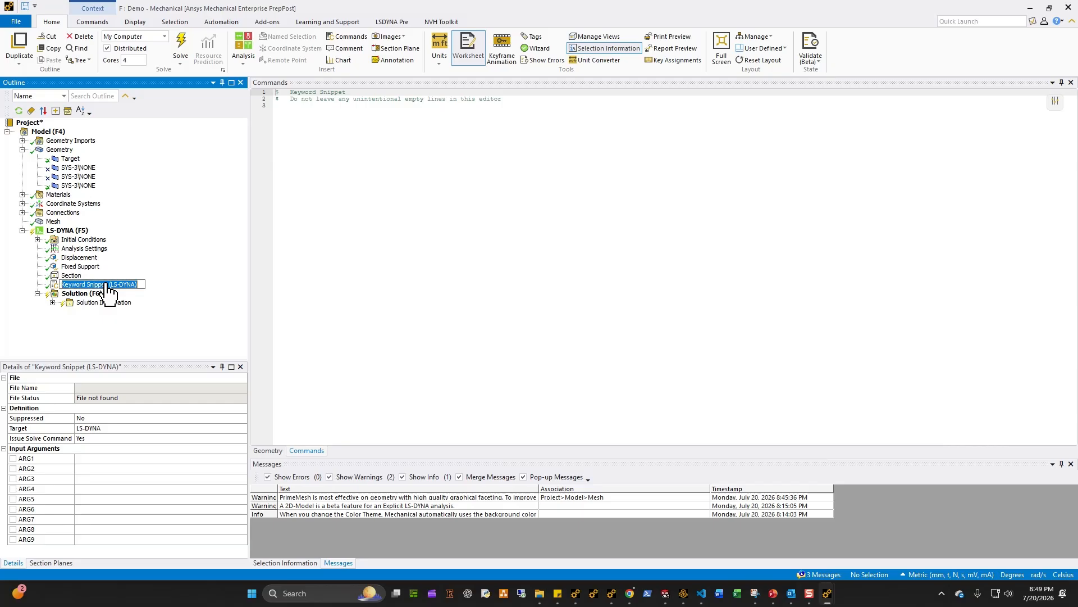
{"action": "type", "text": "control_a"}
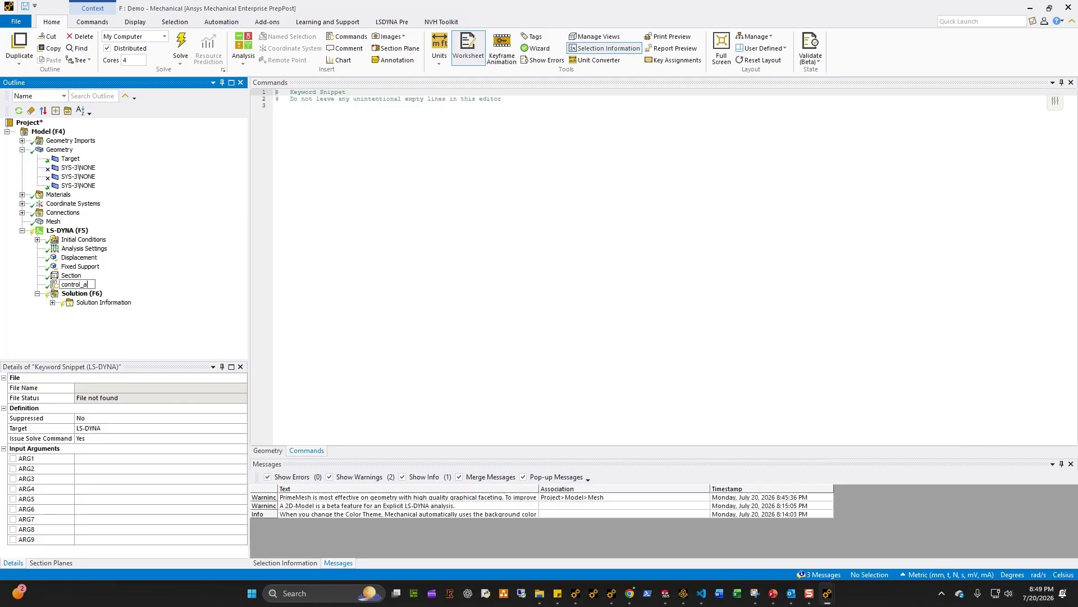
{"action": "type", "text": "daptive"}
{"action": "key", "text": "Return"}
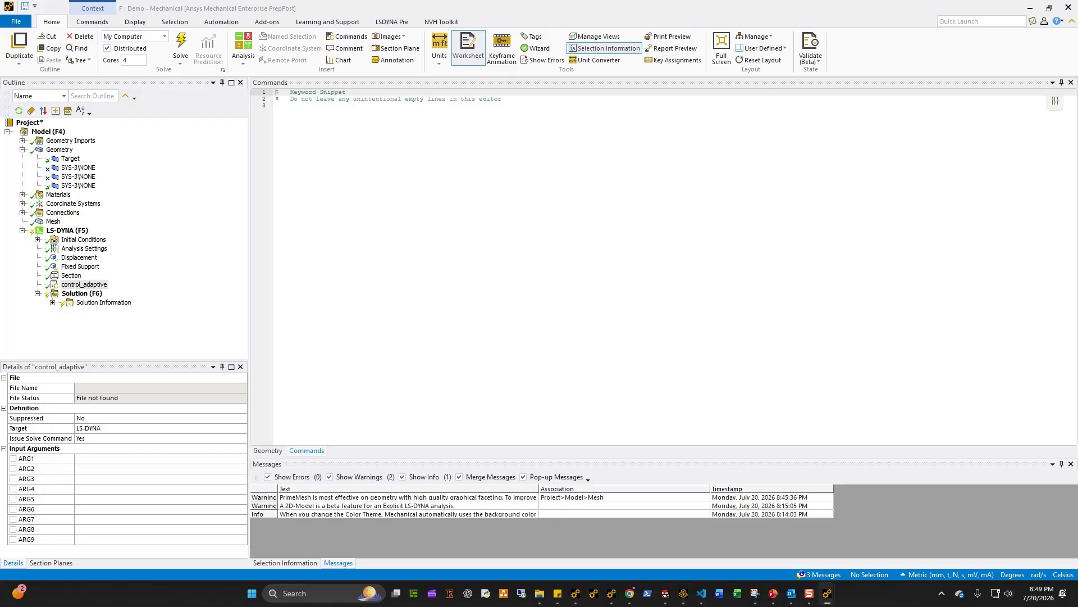
Step: Switch to VS Code and open the Control_adaptive_8.k keyword file for reference
{"action": "left_click", "coordinate": [713, 591]}
{"action": "scroll", "coordinate": [162, 298], "scroll_direction": "up", "scroll_amount": 3}
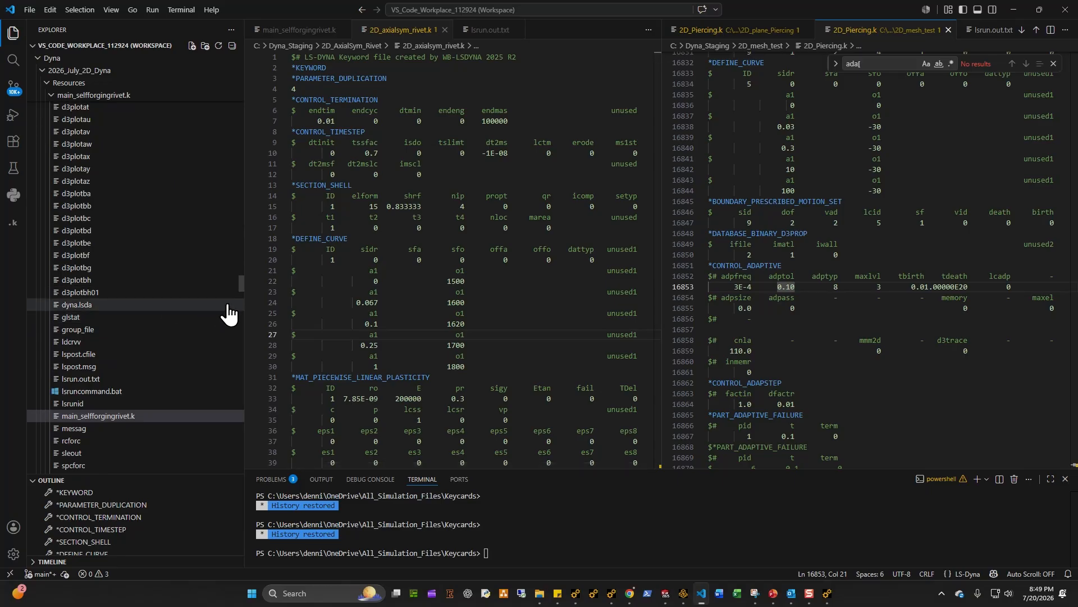
{"action": "left_click_drag", "start_coordinate": [242, 285], "coordinate": [243, 89]}
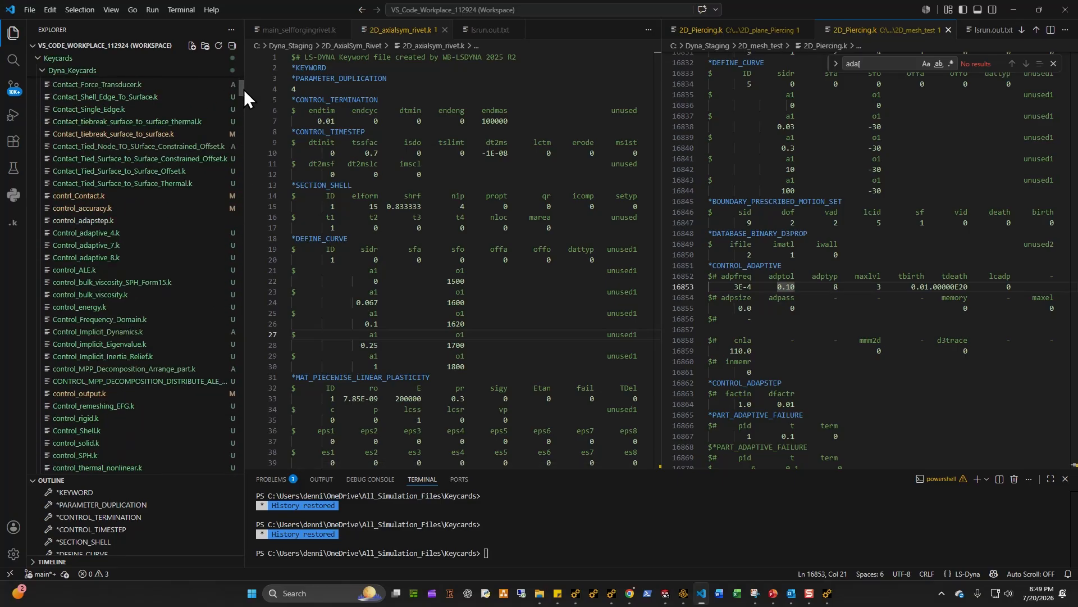
{"action": "left_click", "coordinate": [113, 258]}
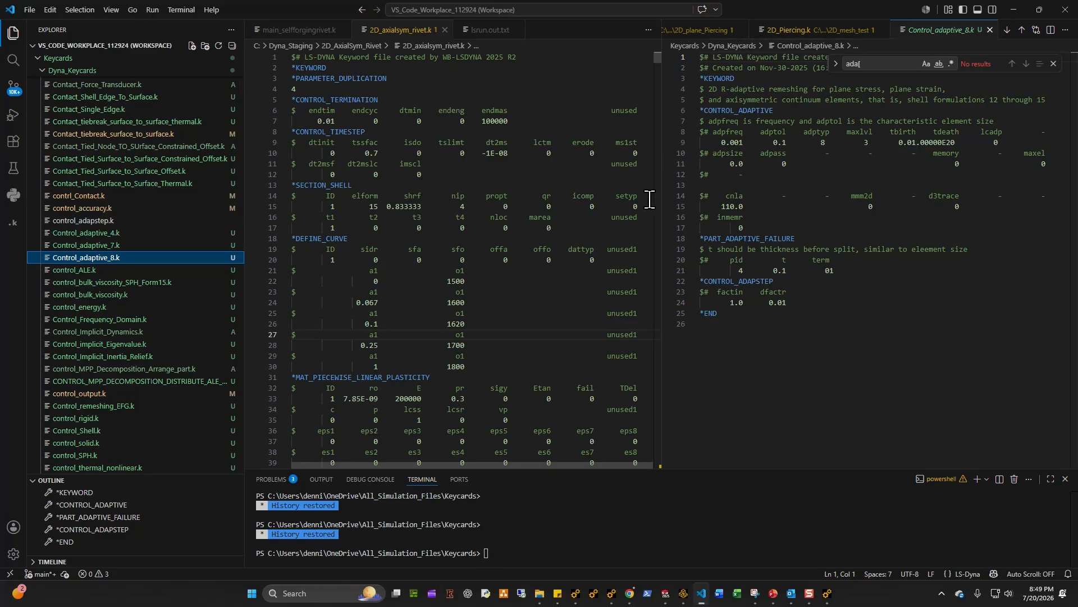
{"action": "scroll", "coordinate": [793, 264], "scroll_direction": "down", "scroll_amount": 2}
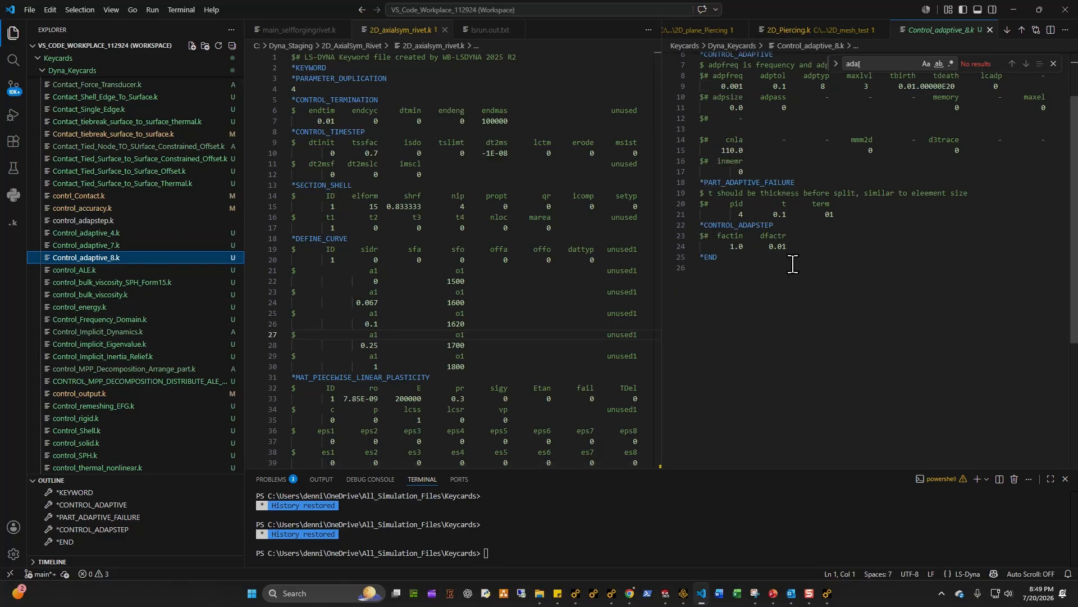
{"action": "scroll", "coordinate": [792, 264], "scroll_direction": "up", "scroll_amount": 2}
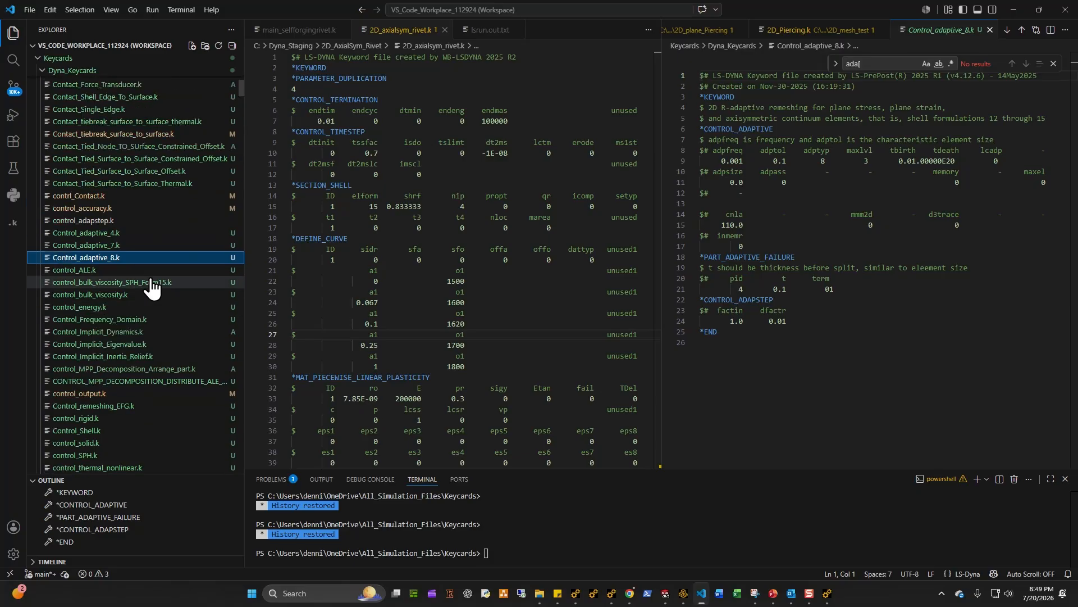
Step: Open Template_CONTROL_REMESHING_ADAPTIVE_REFINE.k and move its tab to the left editor group
{"action": "scroll", "coordinate": [152, 284], "scroll_direction": "down", "scroll_amount": 20}
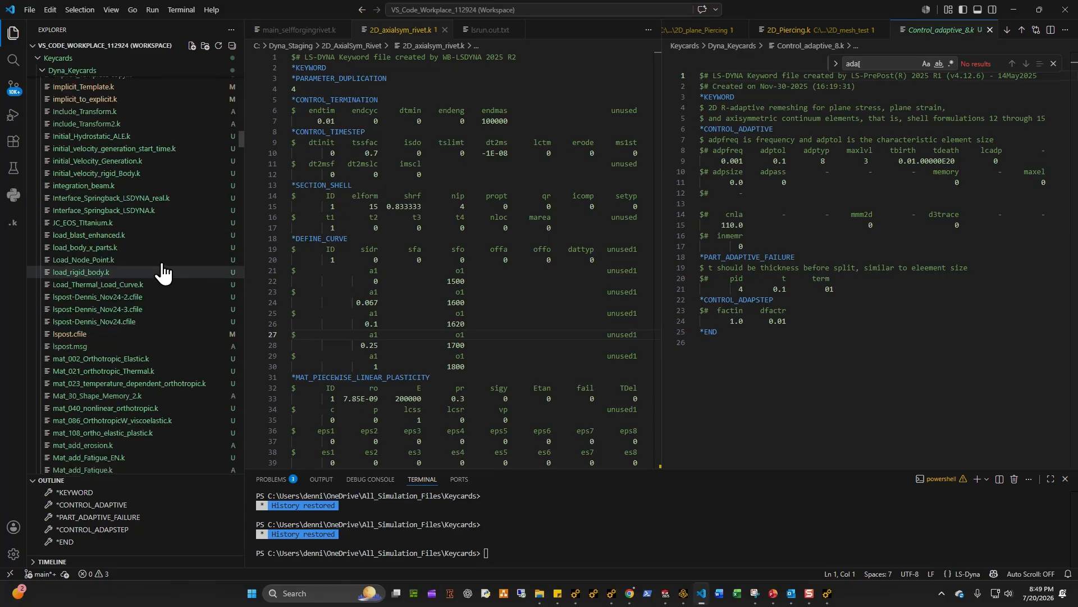
{"action": "scroll", "coordinate": [162, 264], "scroll_direction": "down", "scroll_amount": 8}
{"action": "left_click_drag", "start_coordinate": [240, 149], "coordinate": [244, 187]}
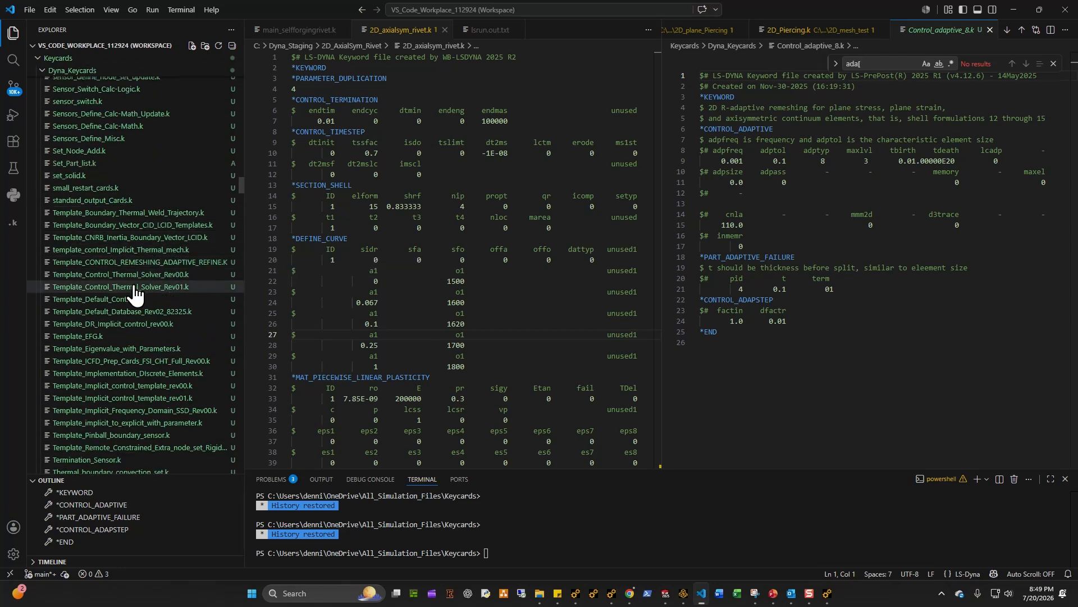
{"action": "left_click", "coordinate": [148, 262]}
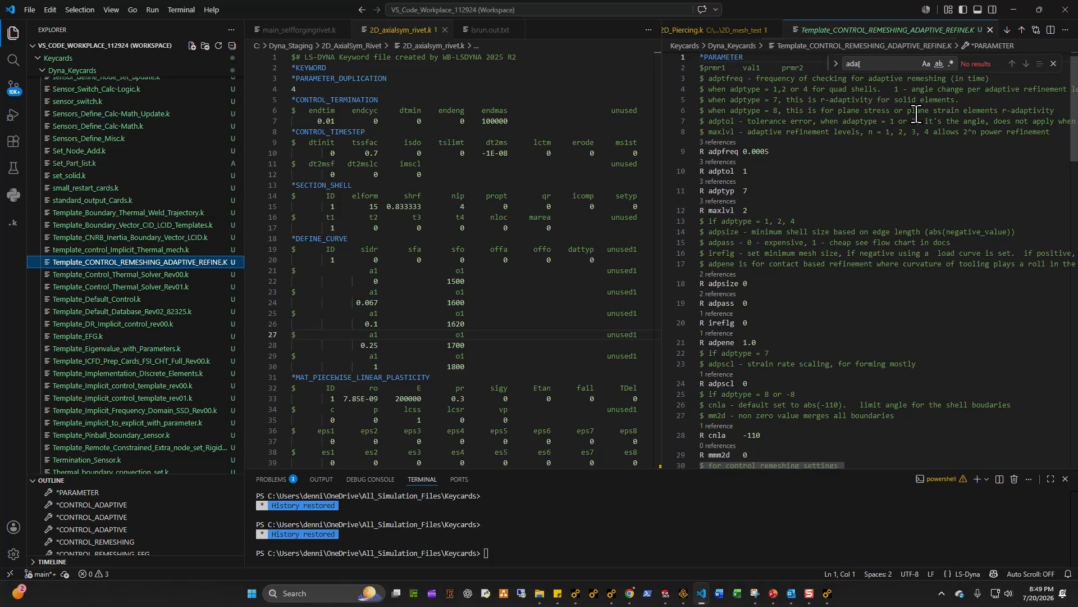
{"action": "left_click_drag", "start_coordinate": [888, 30], "coordinate": [533, 35]}
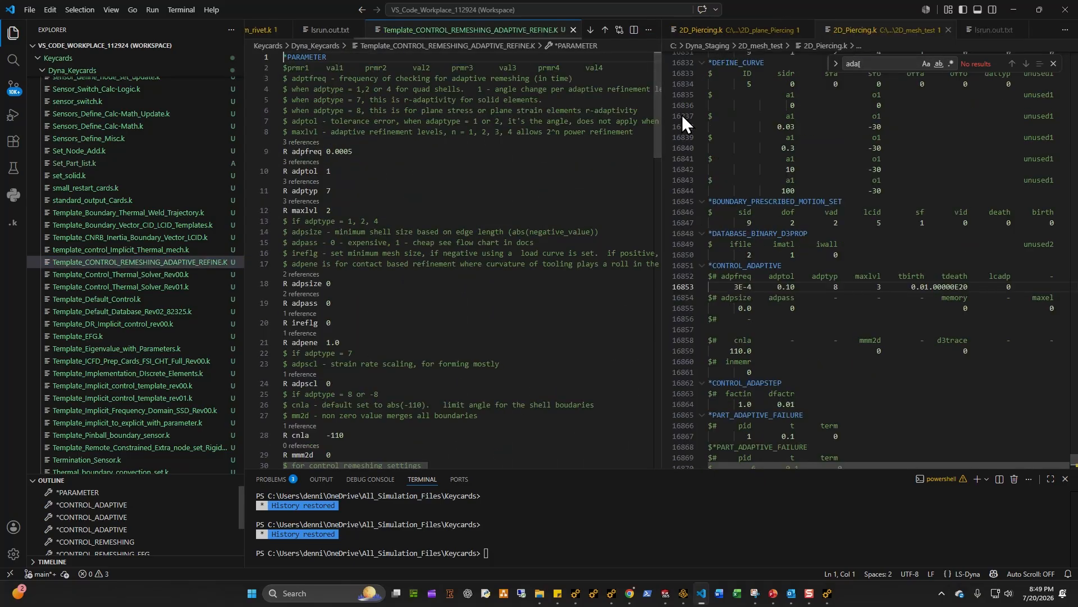
Step: Close the 2D_Piercing.k files in the right editor group, leaving the template file open alone
{"action": "left_click", "coordinate": [797, 34]}
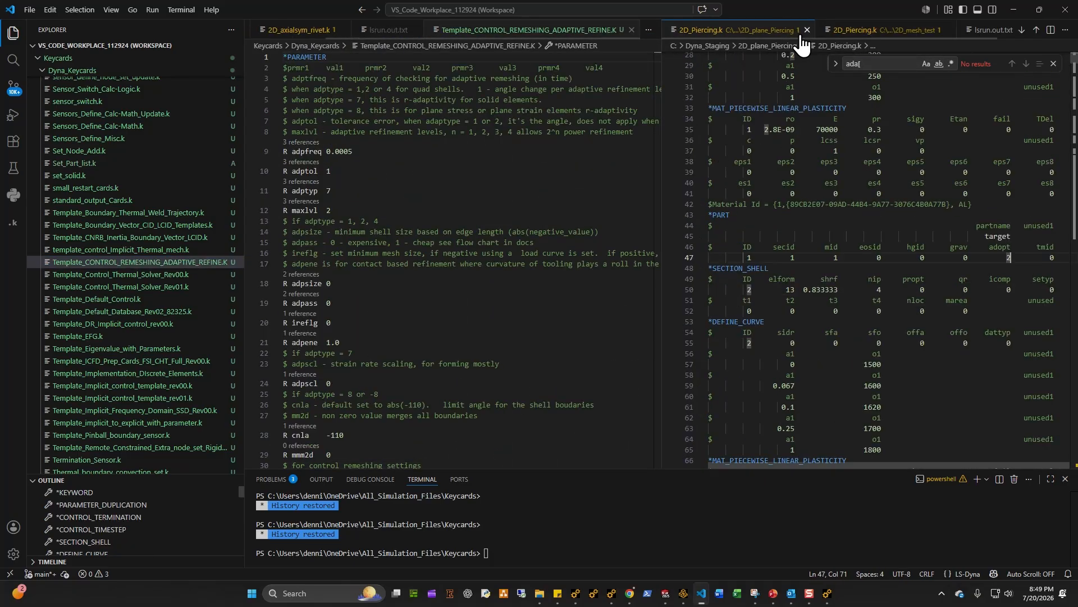
{"action": "left_click", "coordinate": [807, 30]}
{"action": "left_click", "coordinate": [730, 31]}
{"action": "left_click", "coordinate": [730, 31]}
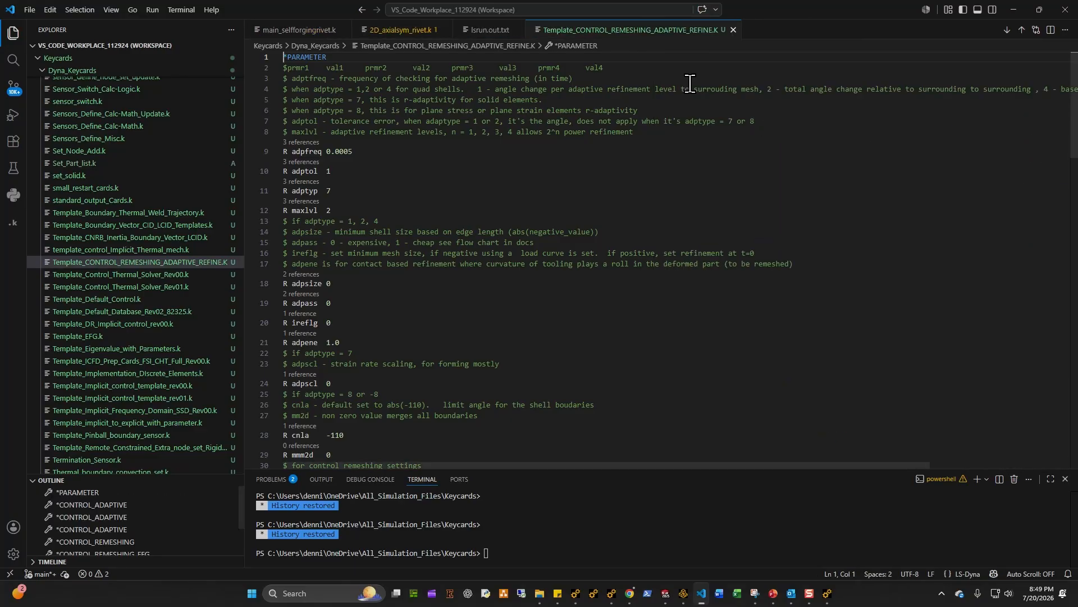
Step: Read through the template's parameter descriptions and the CONTROL_ADAPTIVE blocks for each adaptive type
{"action": "scroll", "coordinate": [380, 323], "scroll_direction": "down", "scroll_amount": 2}
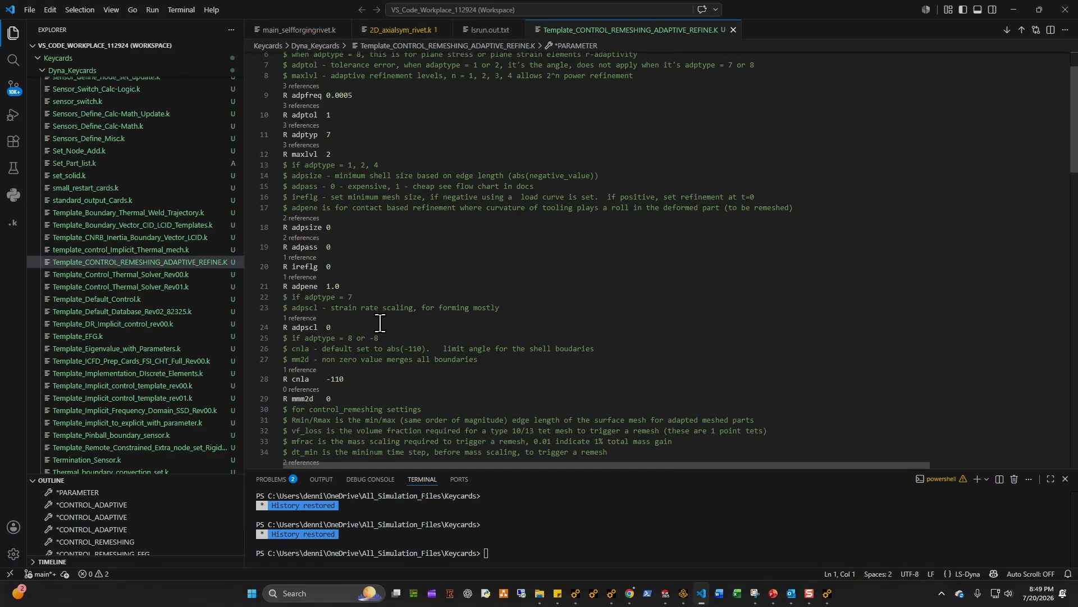
{"action": "scroll", "coordinate": [380, 323], "scroll_direction": "down", "scroll_amount": 15}
{"action": "scroll", "coordinate": [380, 324], "scroll_direction": "up", "scroll_amount": 17}
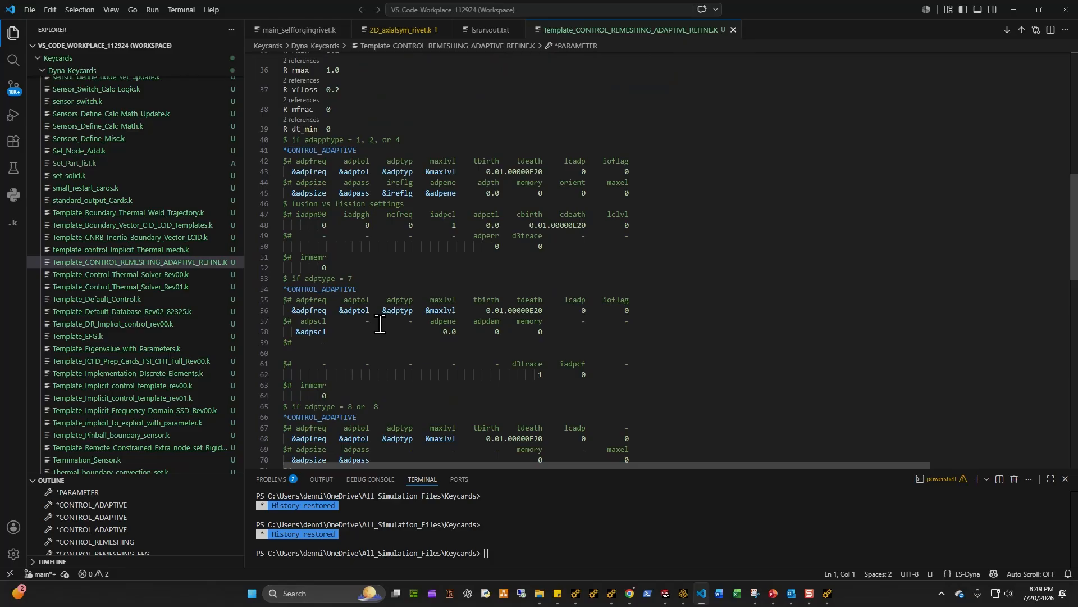
{"action": "scroll", "coordinate": [381, 324], "scroll_direction": "down", "scroll_amount": 8}
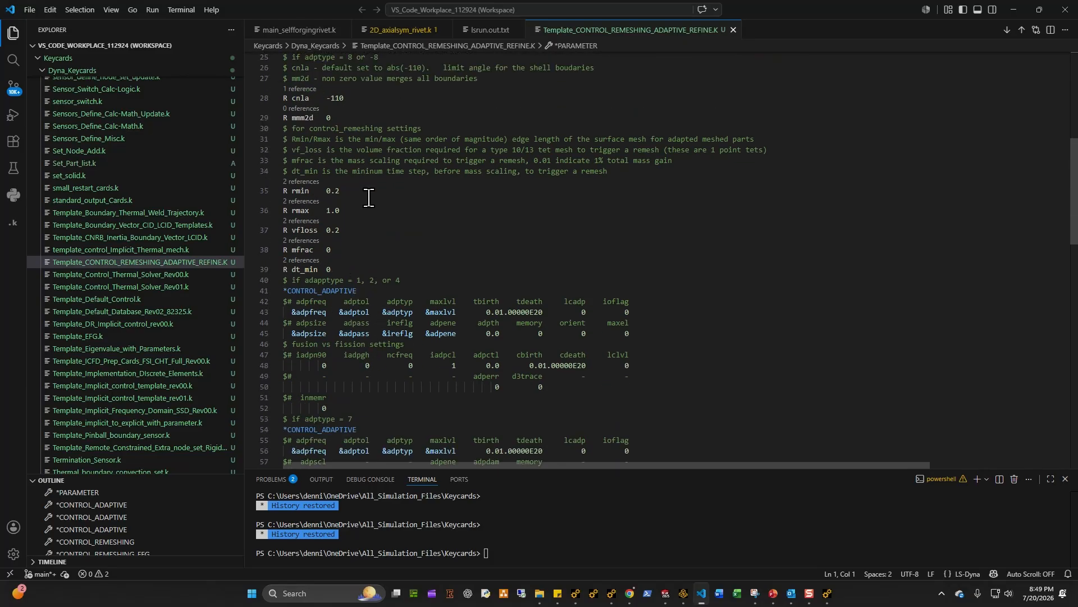
{"action": "scroll", "coordinate": [337, 255], "scroll_direction": "up", "scroll_amount": 2}
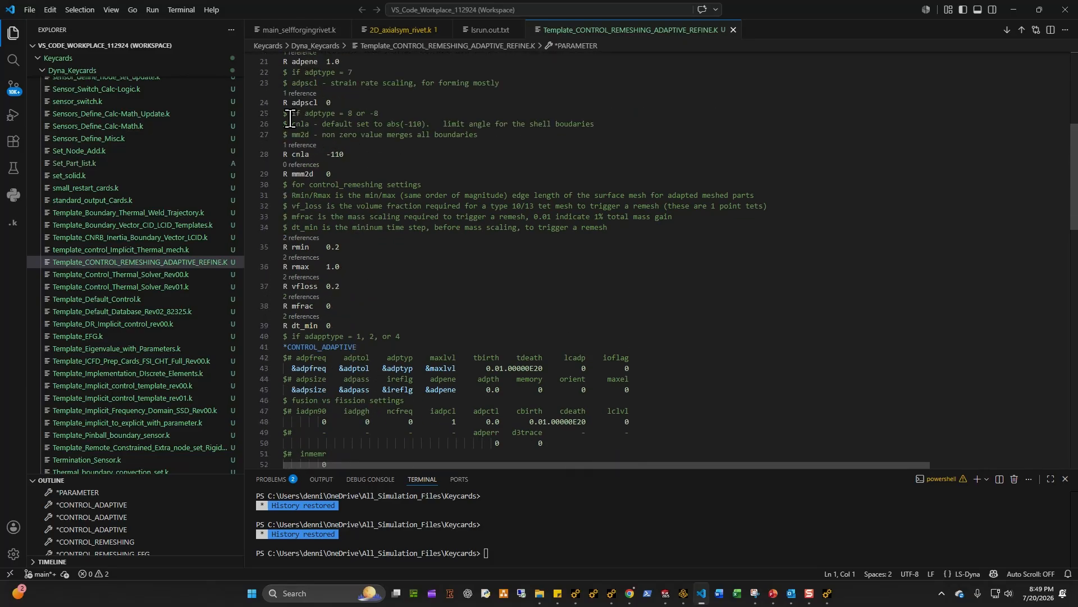
{"action": "left_click_drag", "start_coordinate": [283, 113], "coordinate": [343, 184]}
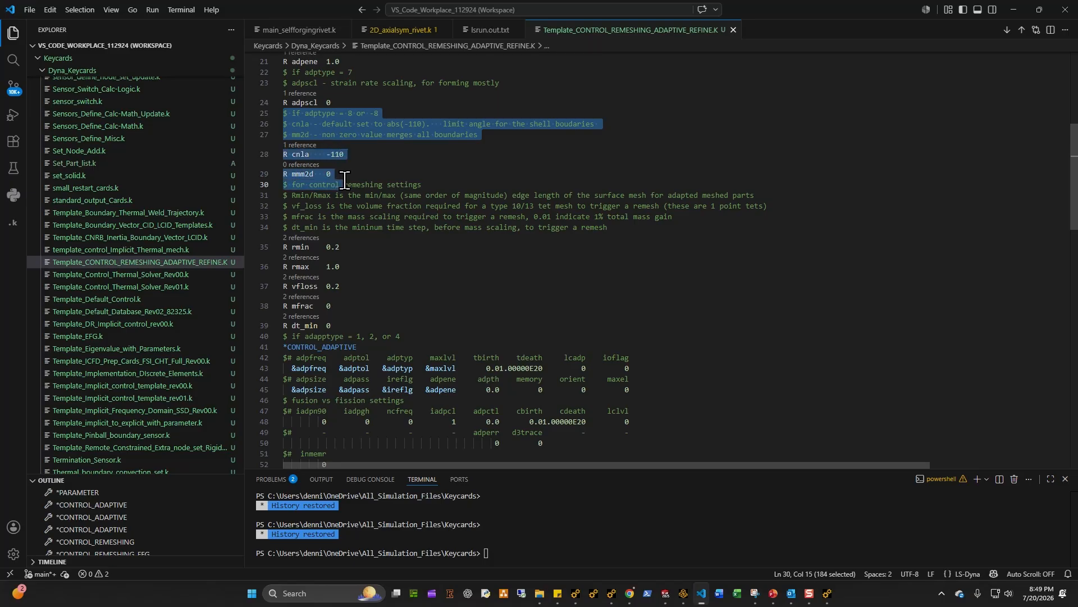
{"action": "scroll", "coordinate": [349, 289], "scroll_direction": "up", "scroll_amount": 2}
{"action": "scroll", "coordinate": [346, 191], "scroll_direction": "up", "scroll_amount": 7}
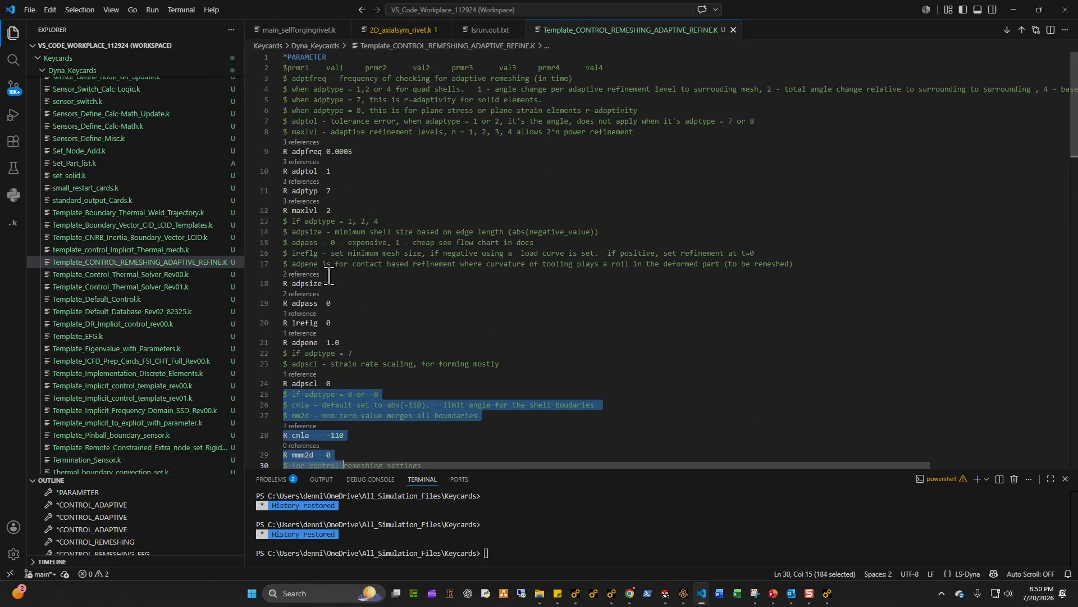
{"action": "scroll", "coordinate": [374, 319], "scroll_direction": "down", "scroll_amount": 3}
{"action": "scroll", "coordinate": [374, 318], "scroll_direction": "down", "scroll_amount": 4}
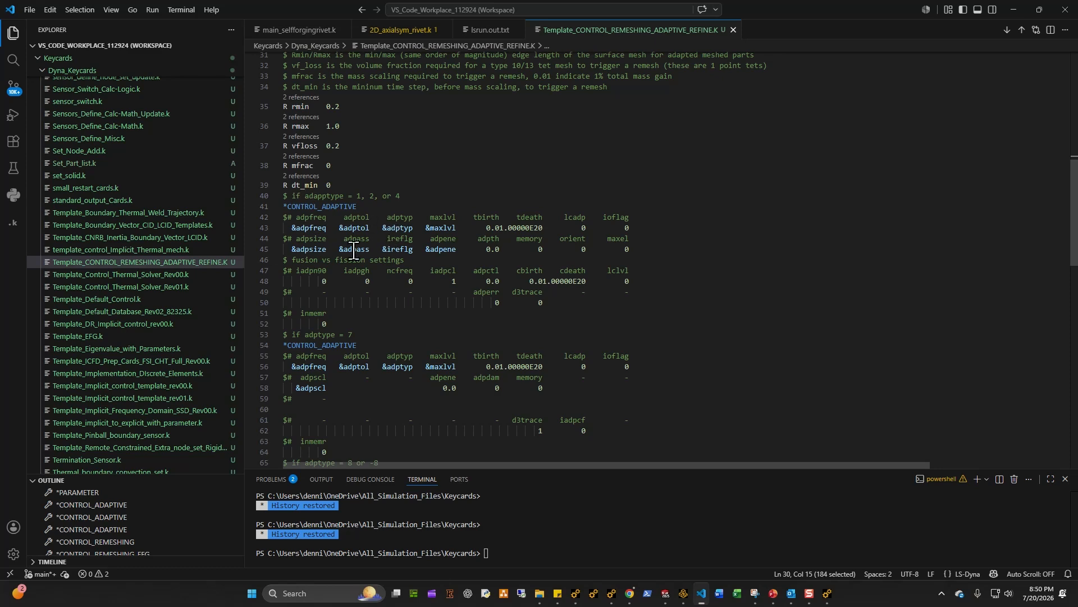
{"action": "left_click_drag", "start_coordinate": [412, 230], "coordinate": [392, 227]}
{"action": "scroll", "coordinate": [371, 242], "scroll_direction": "up", "scroll_amount": 10}
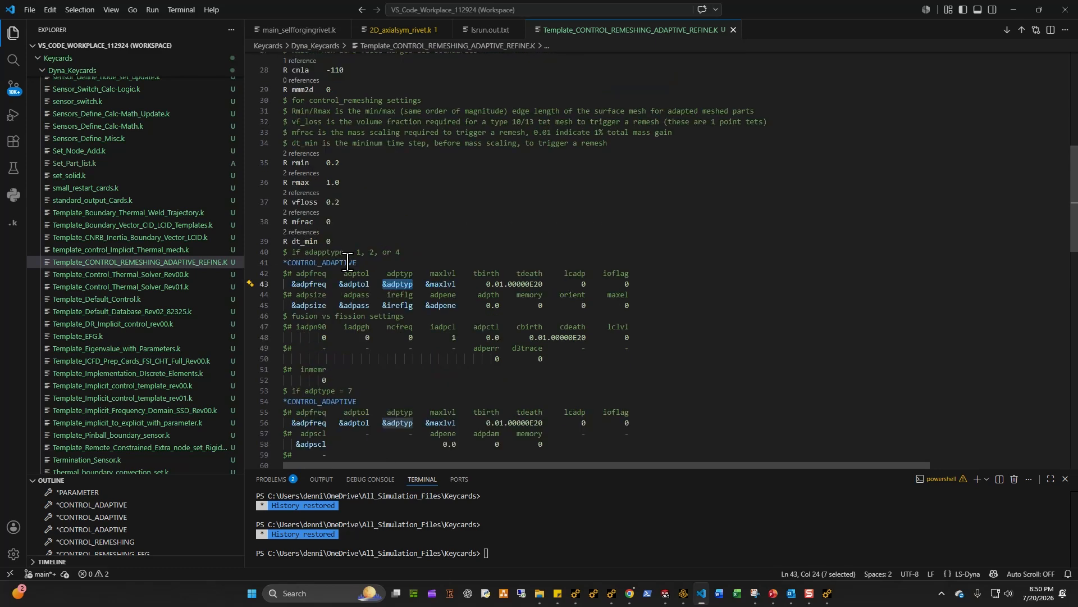
{"action": "scroll", "coordinate": [347, 272], "scroll_direction": "up", "scroll_amount": 2}
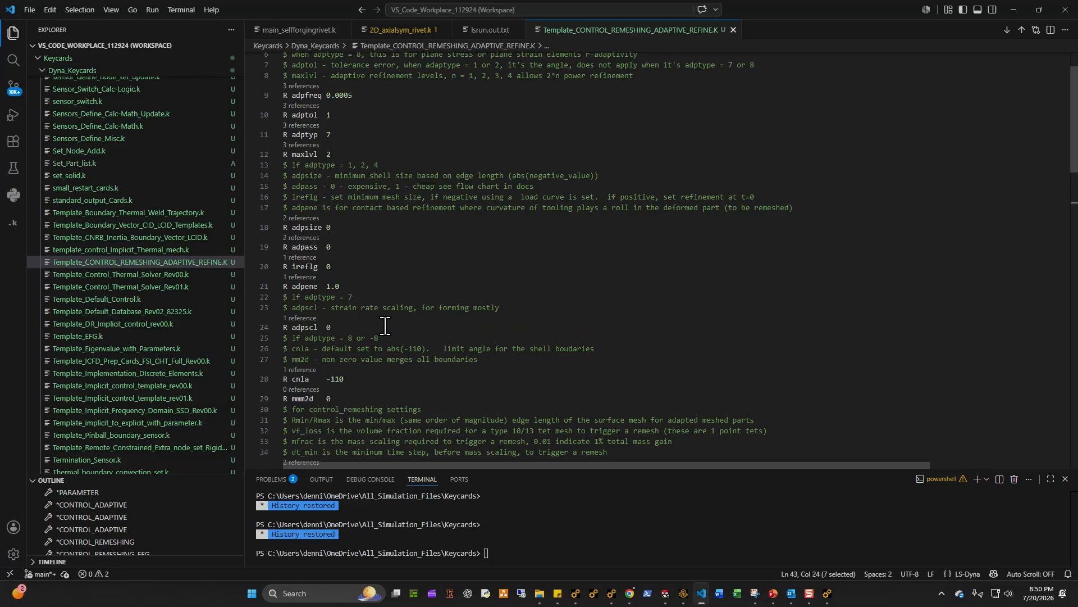
{"action": "scroll", "coordinate": [385, 325], "scroll_direction": "up", "scroll_amount": 2}
{"action": "scroll", "coordinate": [385, 325], "scroll_direction": "down", "scroll_amount": 10}
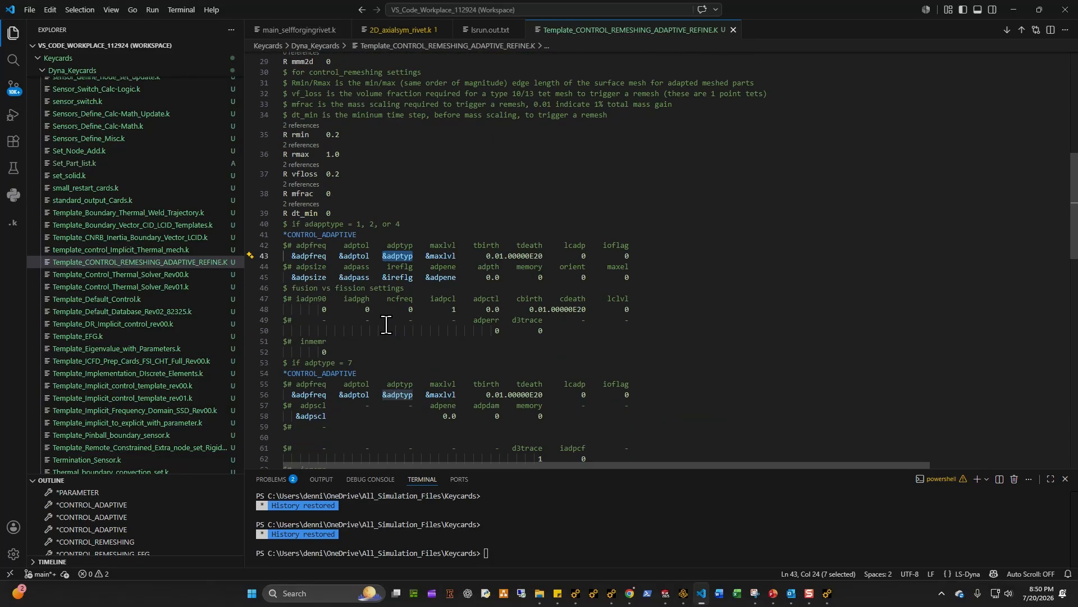
{"action": "scroll", "coordinate": [386, 325], "scroll_direction": "up", "scroll_amount": 2}
{"action": "scroll", "coordinate": [402, 322], "scroll_direction": "down", "scroll_amount": 6}
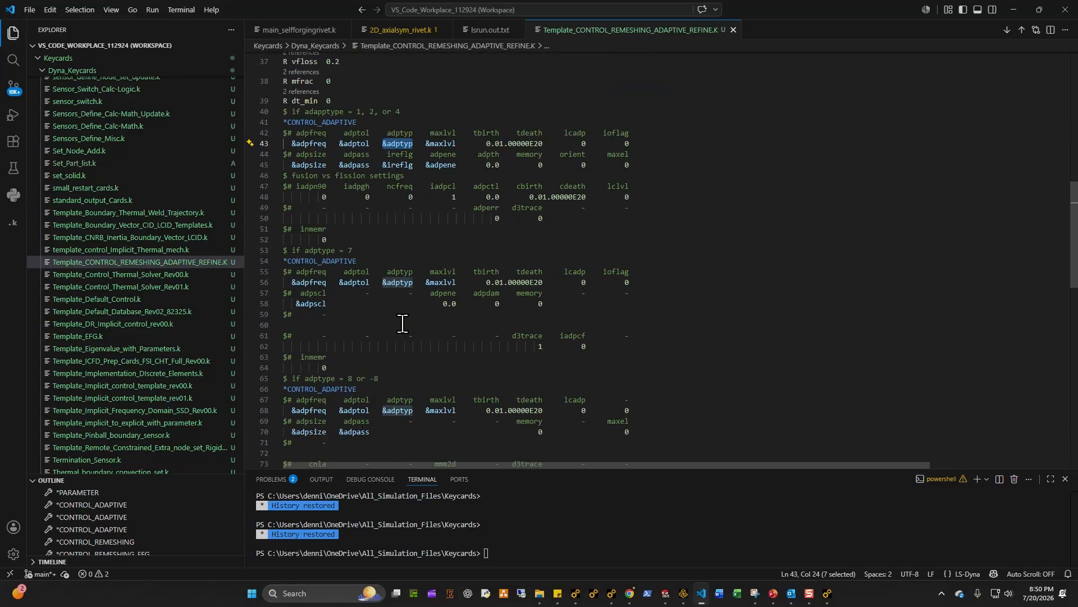
{"action": "scroll", "coordinate": [402, 323], "scroll_direction": "down", "scroll_amount": 5}
Step: Examine the CONTROL_ADAPTIVE block for adptype 8 and the adptol parameter description
{"action": "left_click_drag", "start_coordinate": [354, 383], "coordinate": [253, 277]}
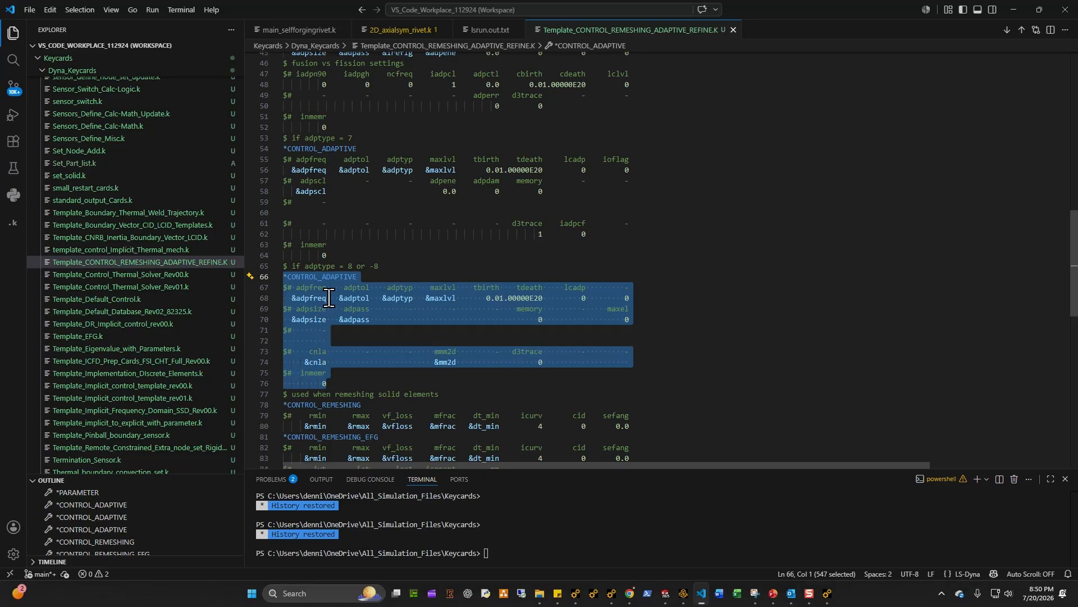
{"action": "scroll", "coordinate": [337, 331], "scroll_direction": "up", "scroll_amount": 10}
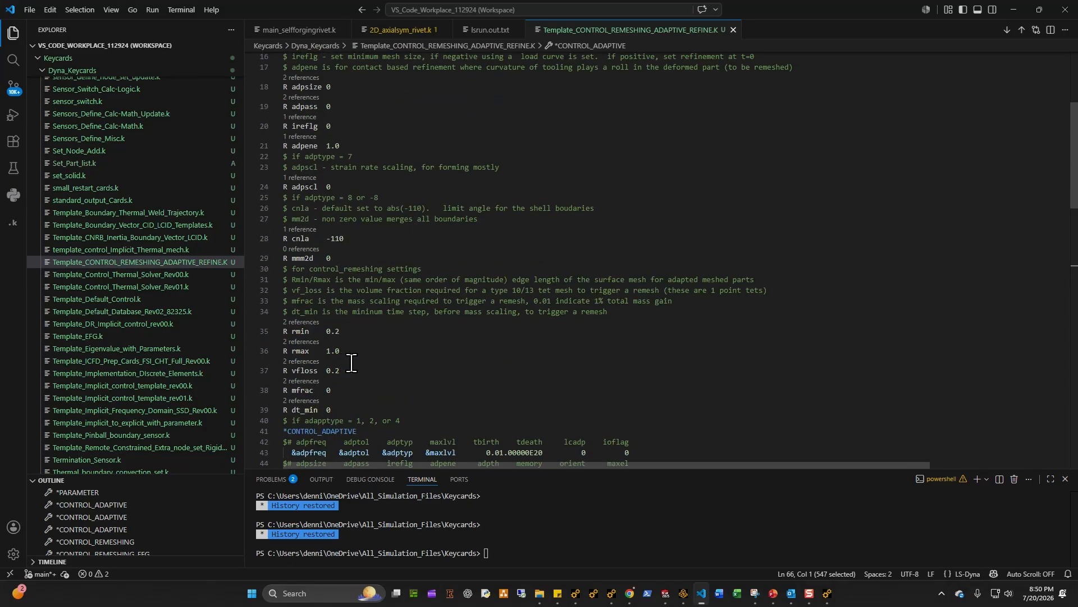
{"action": "scroll", "coordinate": [377, 370], "scroll_direction": "up", "scroll_amount": 1}
{"action": "scroll", "coordinate": [377, 369], "scroll_direction": "up", "scroll_amount": 4}
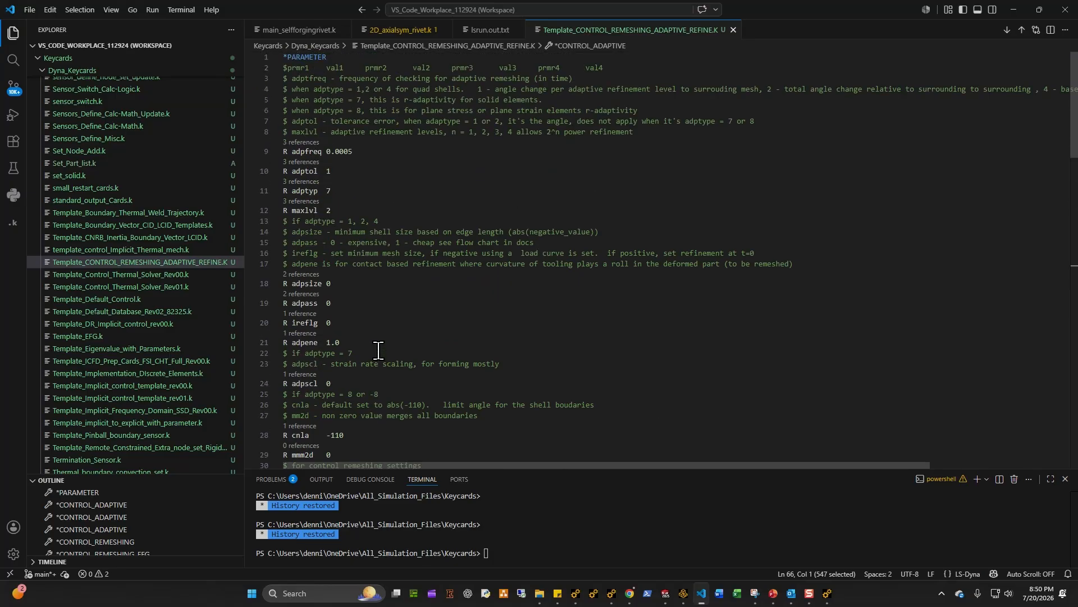
{"action": "left_click", "coordinate": [367, 175]}
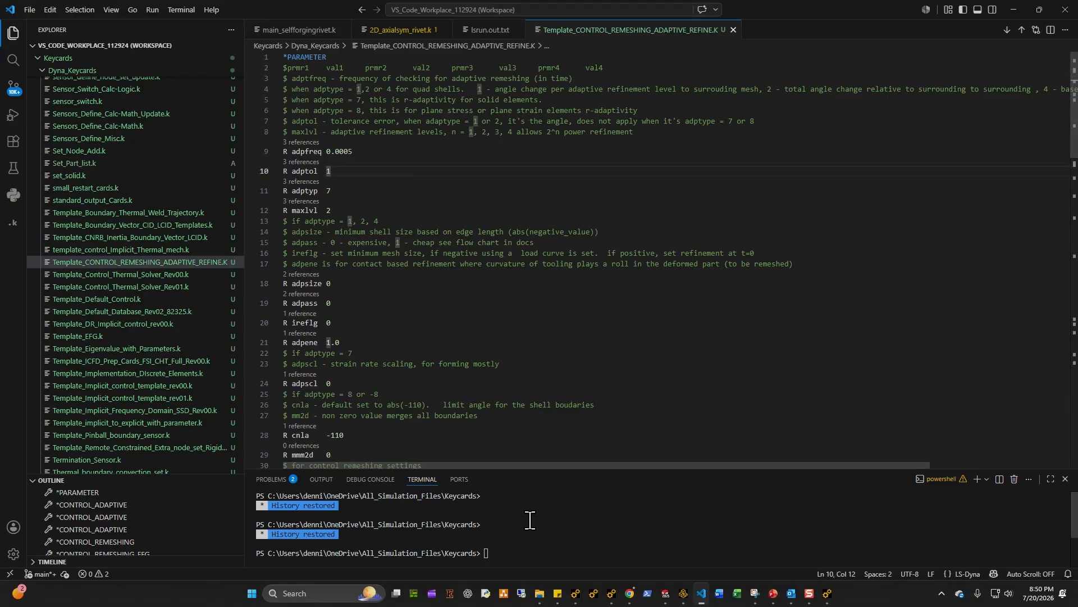
{"action": "scroll", "coordinate": [529, 513], "scroll_direction": "down", "scroll_amount": 2}
{"action": "scroll", "coordinate": [481, 440], "scroll_direction": "down", "scroll_amount": 3}
{"action": "scroll", "coordinate": [449, 398], "scroll_direction": "down", "scroll_amount": 5}
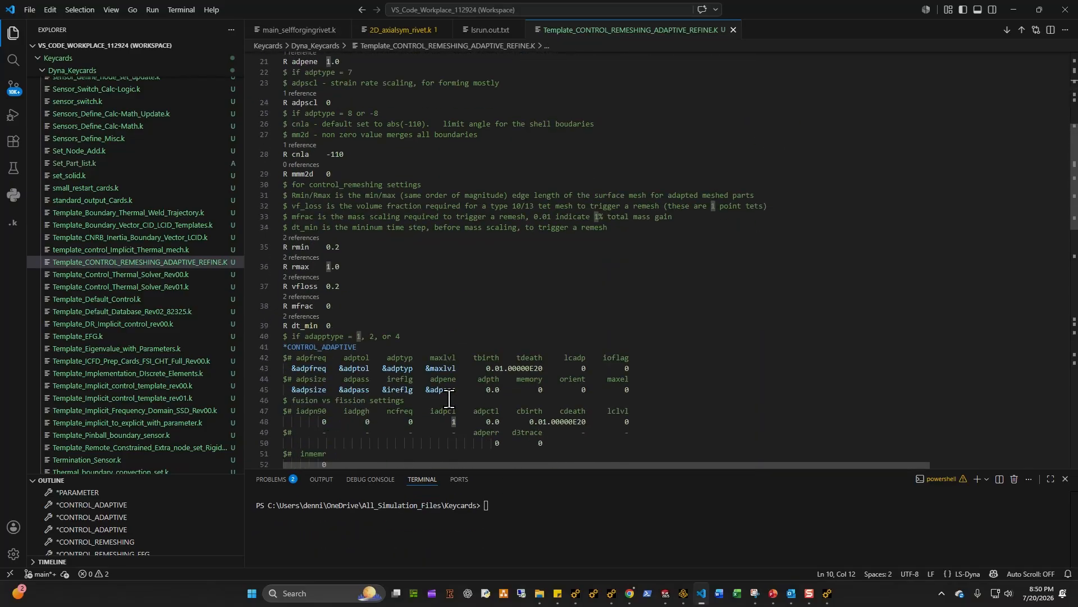
{"action": "scroll", "coordinate": [449, 399], "scroll_direction": "up", "scroll_amount": 8}
Step: Browse the Dyna_Keycards folder and open Control_adaptive_8.k
{"action": "scroll", "coordinate": [201, 312], "scroll_direction": "up", "scroll_amount": 20}
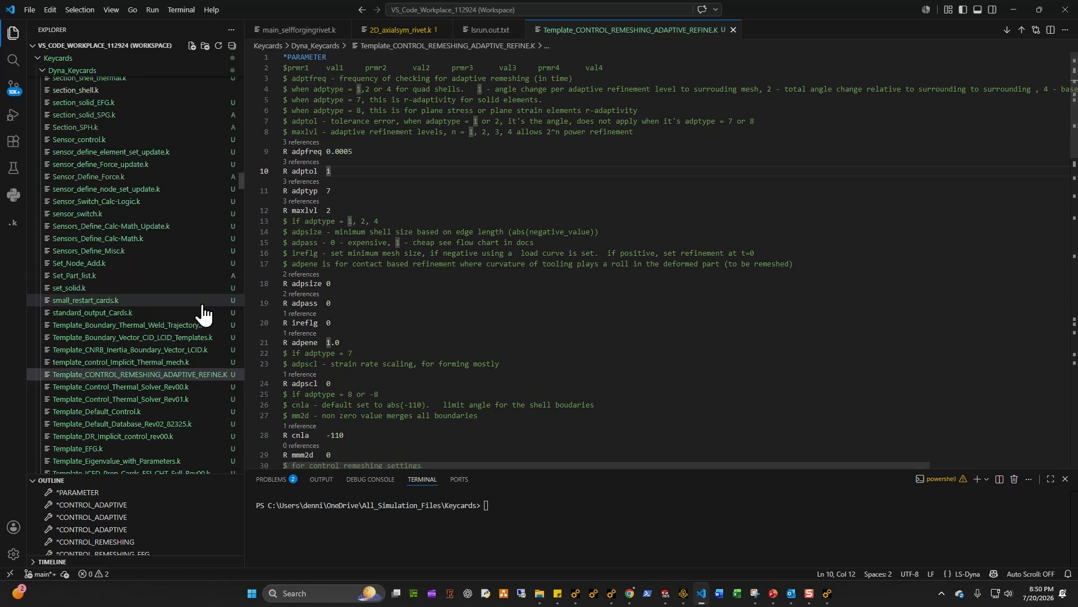
{"action": "scroll", "coordinate": [196, 318], "scroll_direction": "up", "scroll_amount": 15}
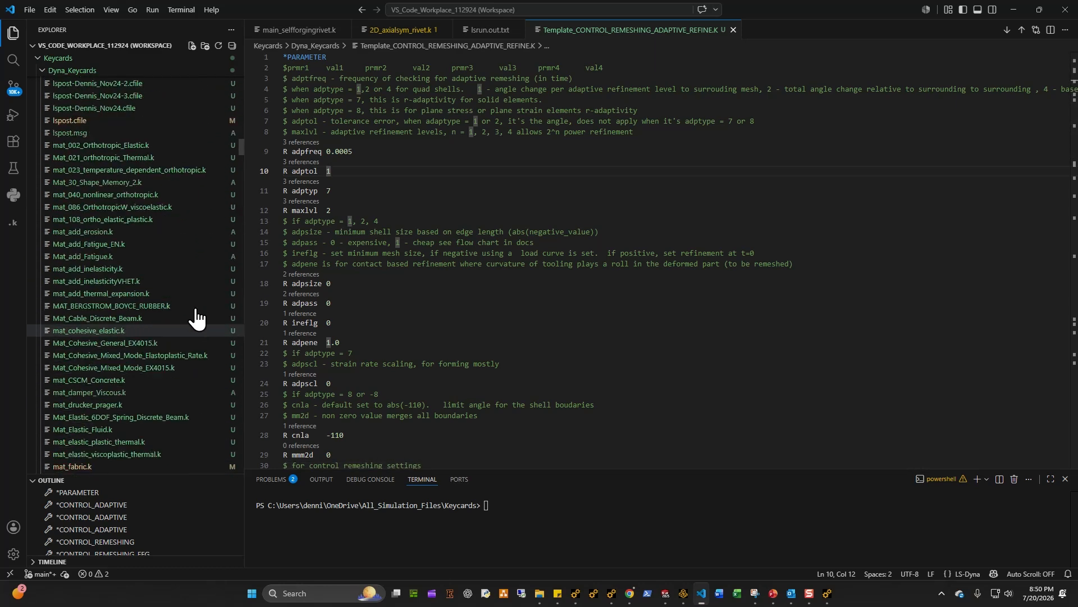
{"action": "scroll", "coordinate": [196, 318], "scroll_direction": "up", "scroll_amount": 15}
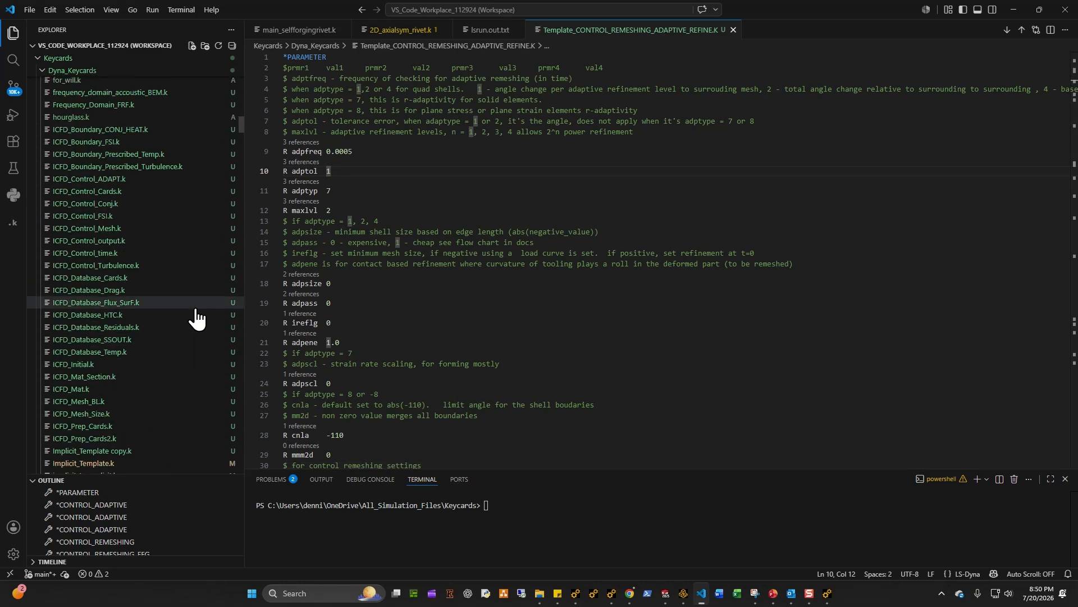
{"action": "scroll", "coordinate": [196, 317], "scroll_direction": "up", "scroll_amount": 15}
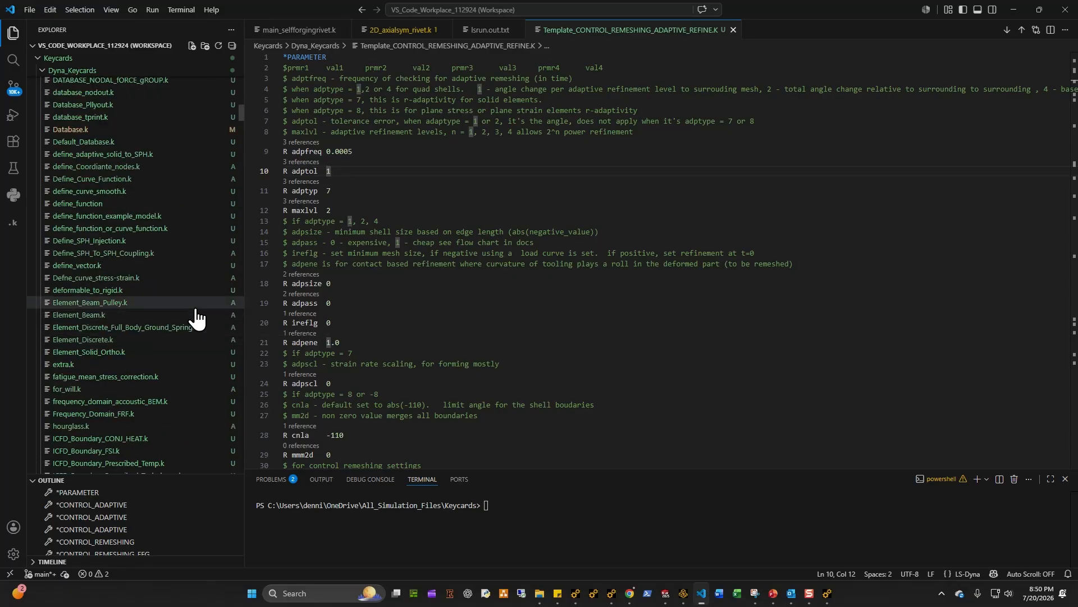
{"action": "scroll", "coordinate": [196, 318], "scroll_direction": "up", "scroll_amount": 15}
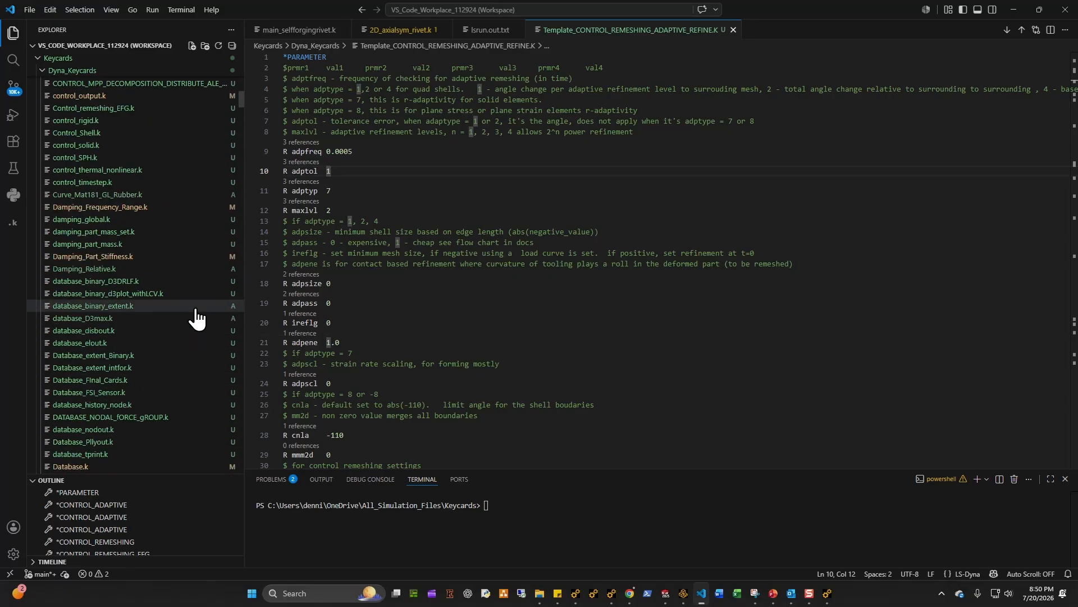
{"action": "scroll", "coordinate": [196, 318], "scroll_direction": "up", "scroll_amount": 2}
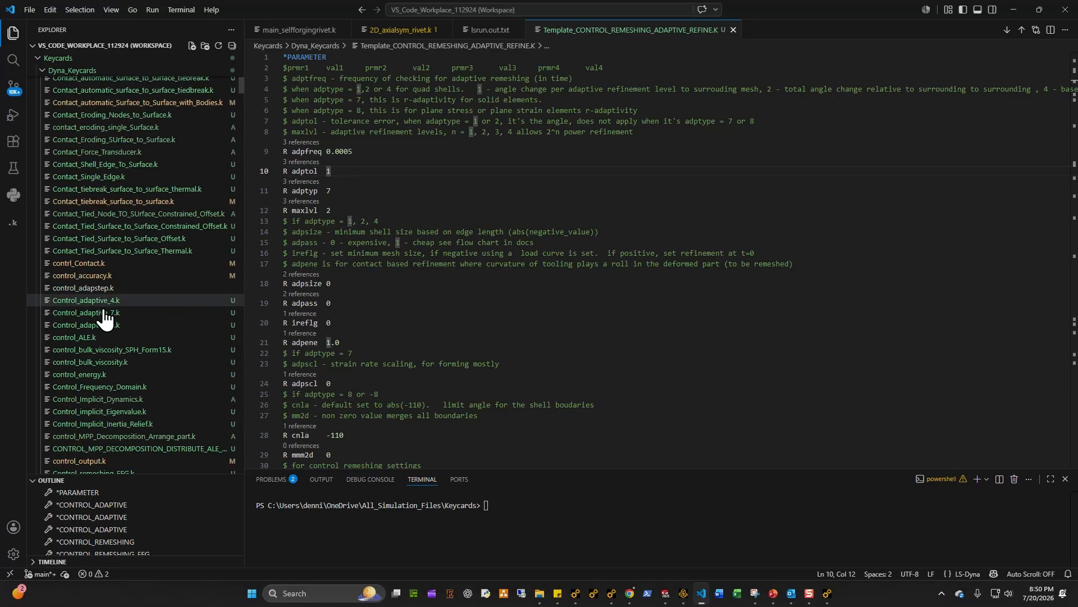
{"action": "left_click", "coordinate": [109, 325]}
{"action": "left_click", "coordinate": [541, 301]}
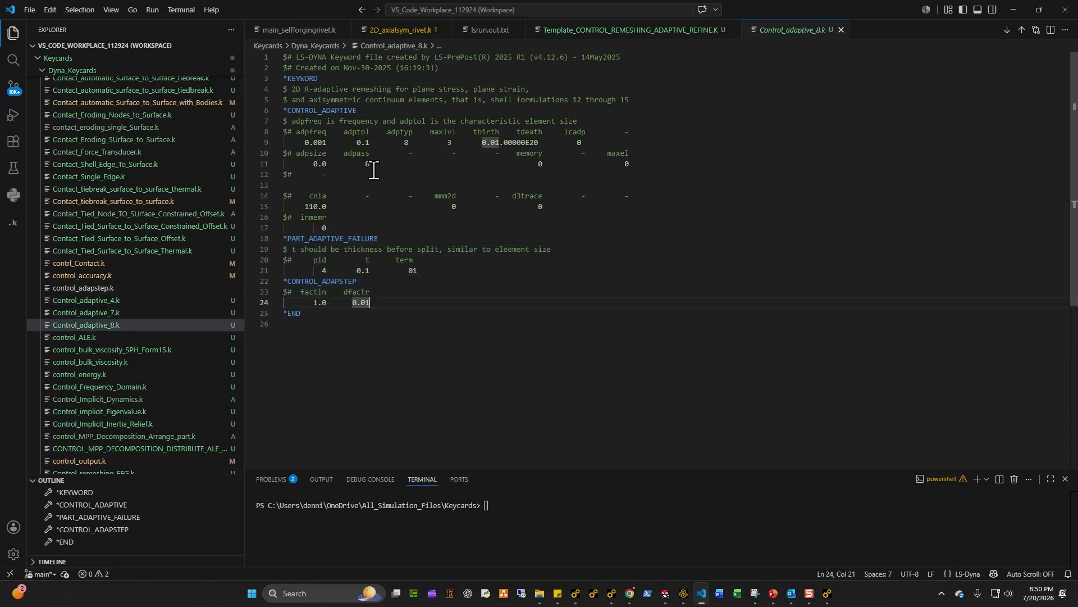
Step: Copy the CONTROL_ADAPTIVE block from Control_adaptive_8.k and paste it into the control_adaptive snippet in Ansys Mechanical
{"action": "left_click_drag", "start_coordinate": [360, 230], "coordinate": [272, 111]}
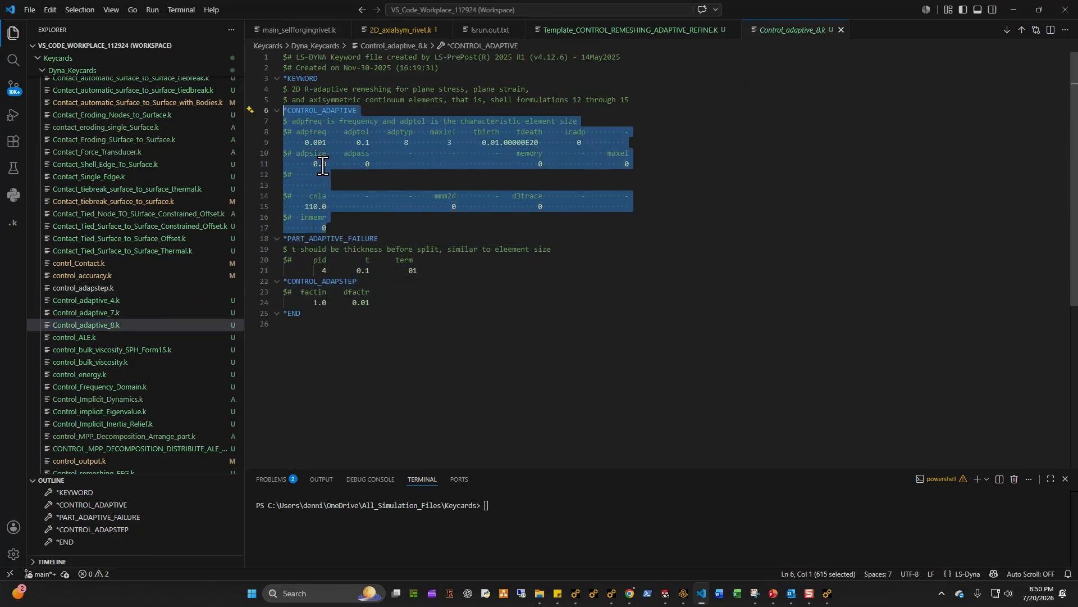
{"action": "left_click", "coordinate": [827, 593]}
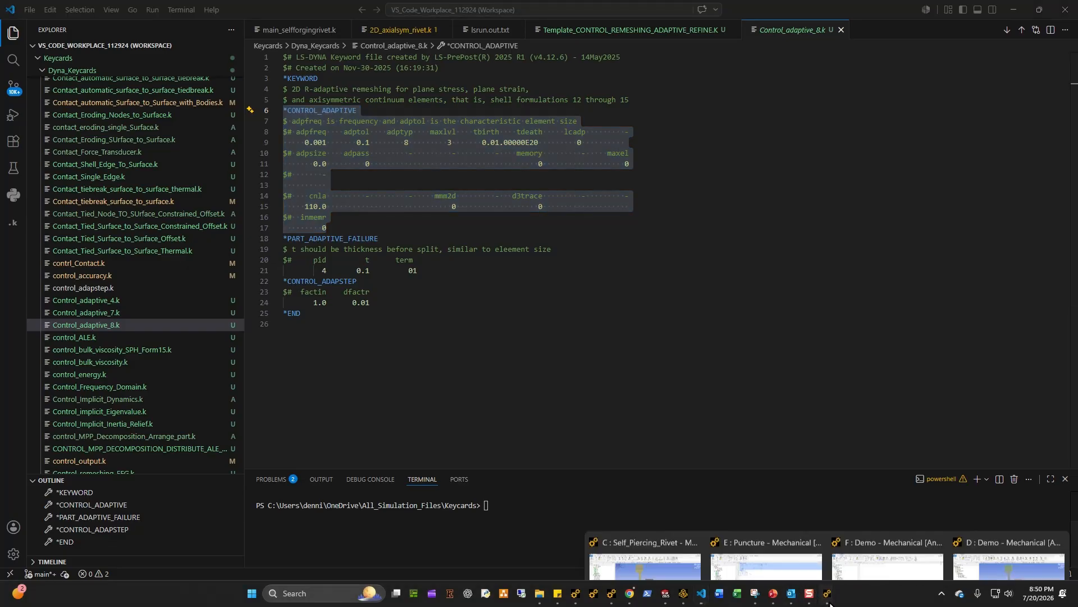
{"action": "left_click", "coordinate": [983, 541]}
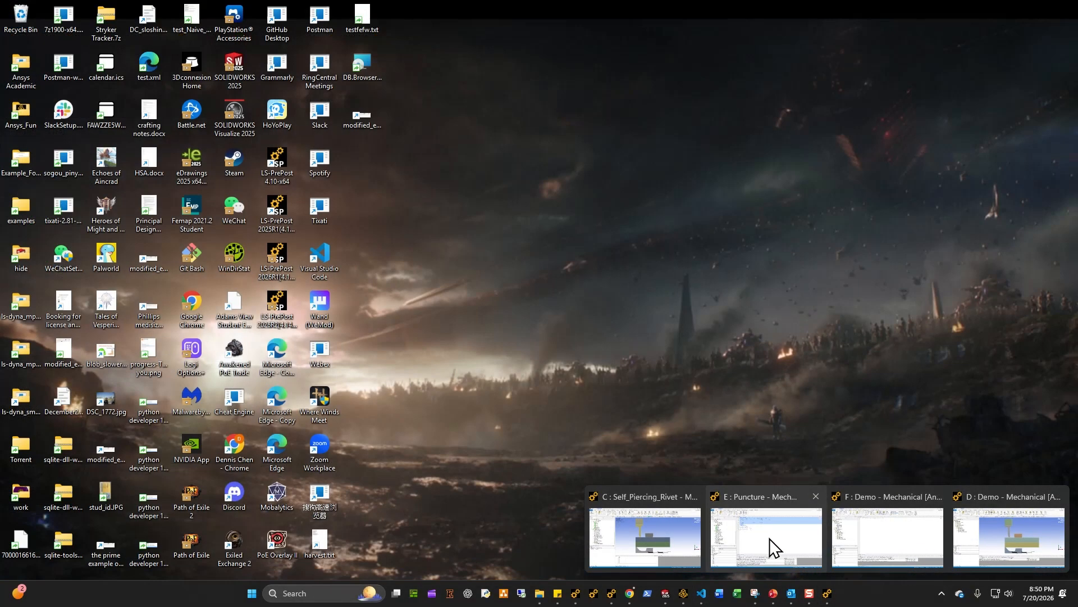
{"action": "left_click", "coordinate": [868, 538]}
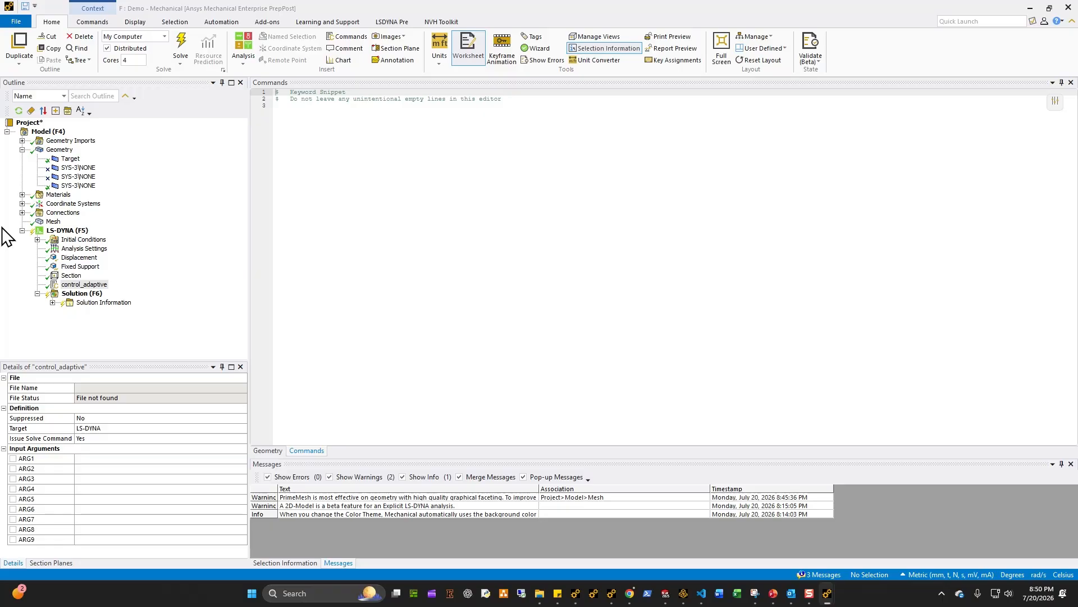
{"action": "left_click", "coordinate": [438, 271]}
{"action": "key", "text": "ctrl+v"}
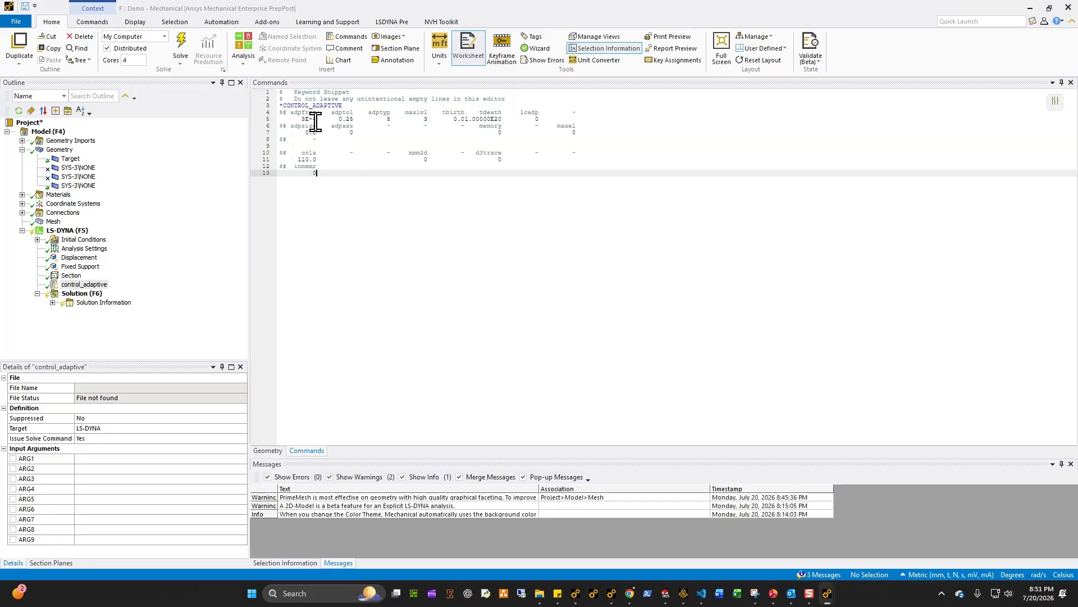
Step: Review the pasted snippet against the analysis settings, boundary conditions and mesh details
{"action": "left_click", "coordinate": [84, 248]}
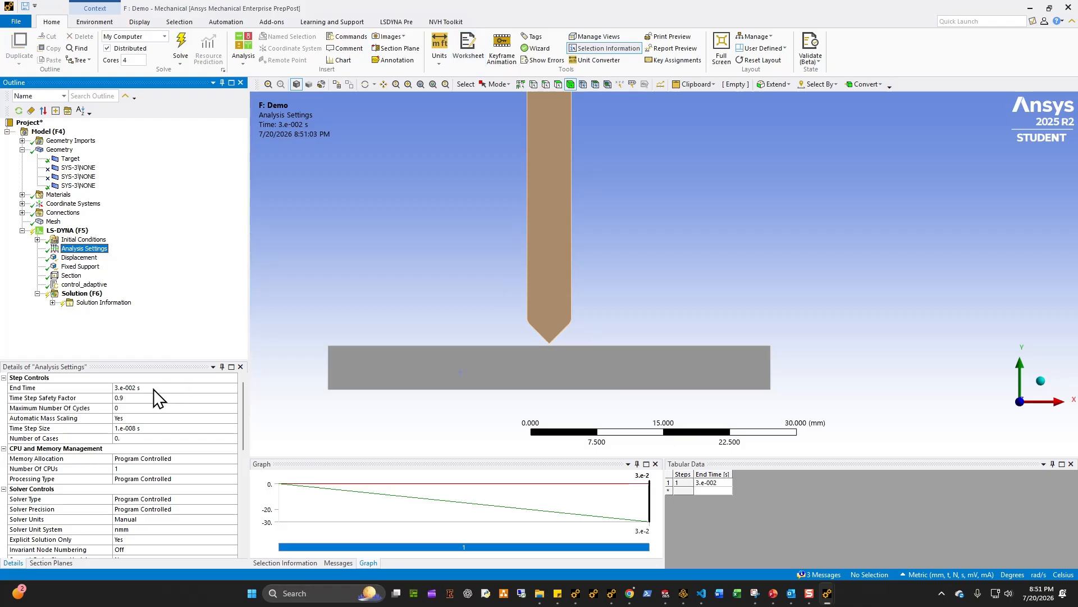
{"action": "left_click", "coordinate": [85, 284]}
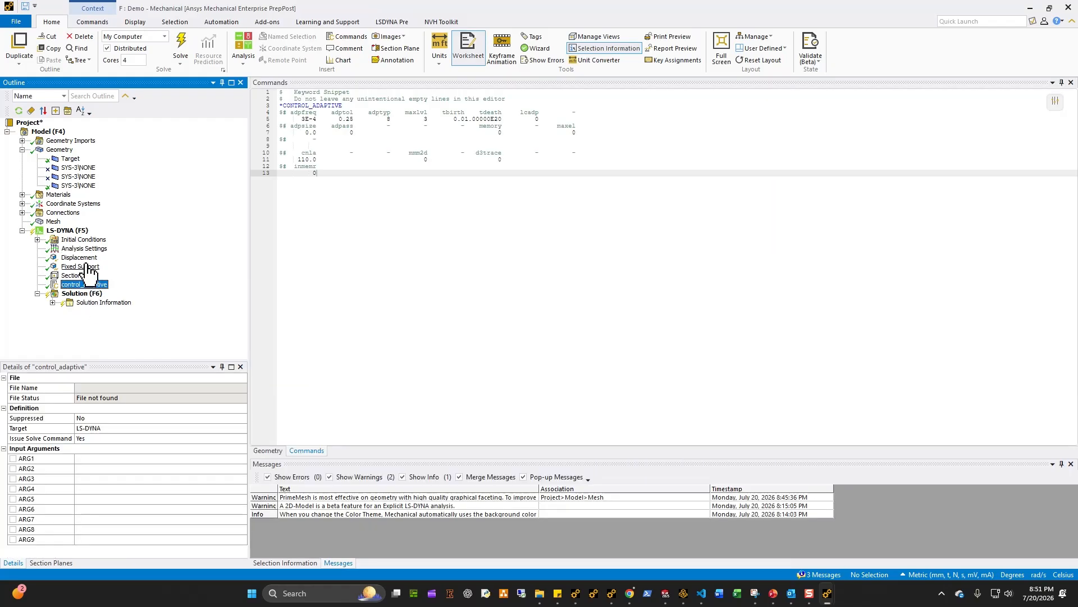
{"action": "left_click", "coordinate": [80, 266]}
{"action": "left_click", "coordinate": [84, 284]}
{"action": "left_click", "coordinate": [85, 248]}
{"action": "left_click", "coordinate": [84, 284]}
{"action": "left_click", "coordinate": [351, 118]}
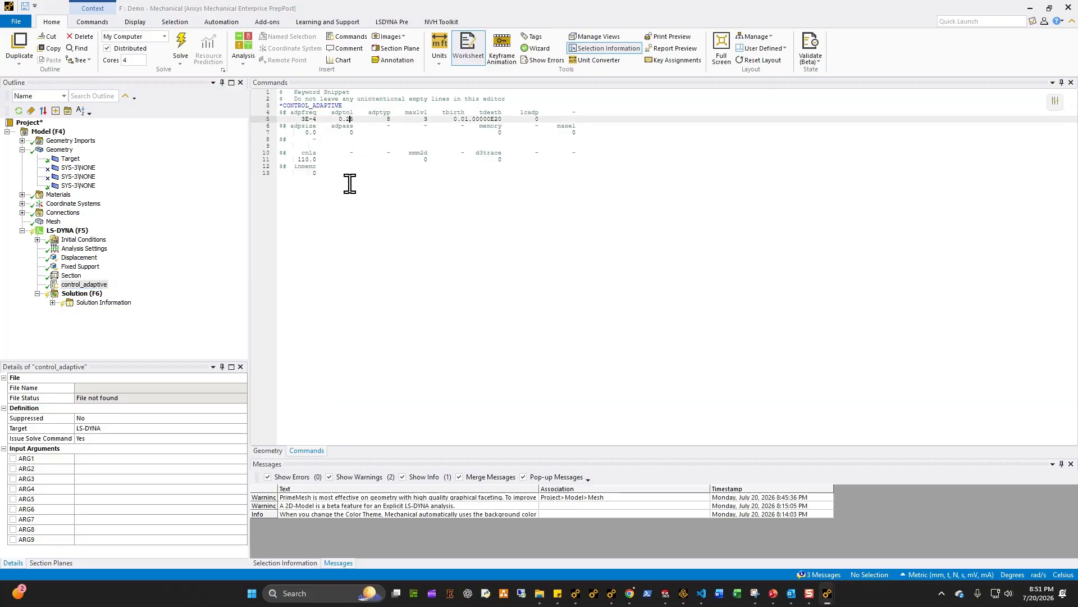
{"action": "left_click", "coordinate": [54, 222]}
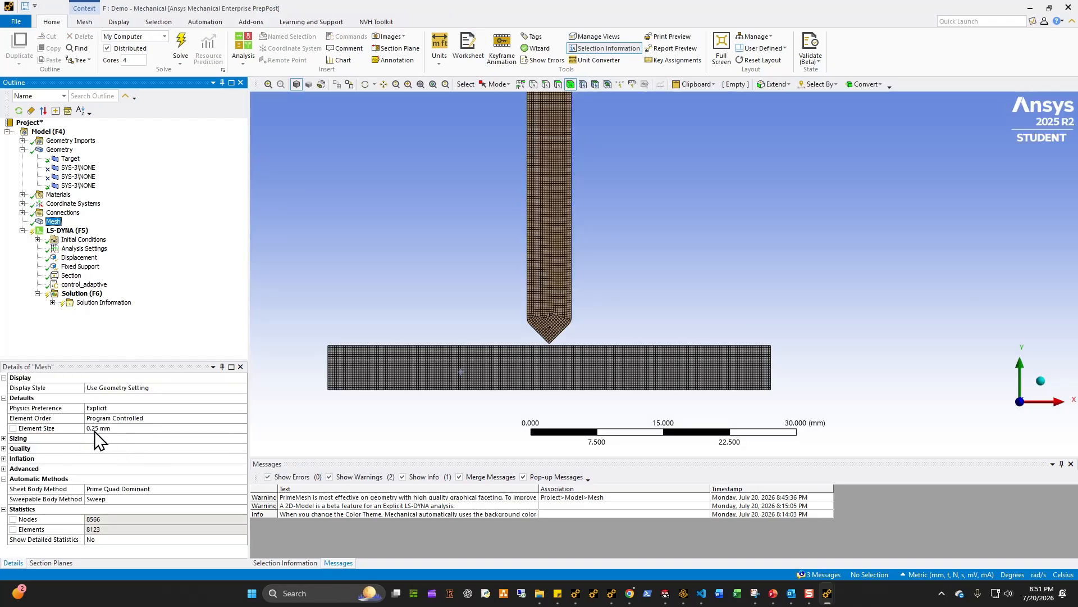
Step: Look up CONTROL_ADAPTIVE in the LS-DYNA Keyword Manual and read the ADPTOL and ADPTYP 8 descriptions
{"action": "left_click", "coordinate": [86, 285]}
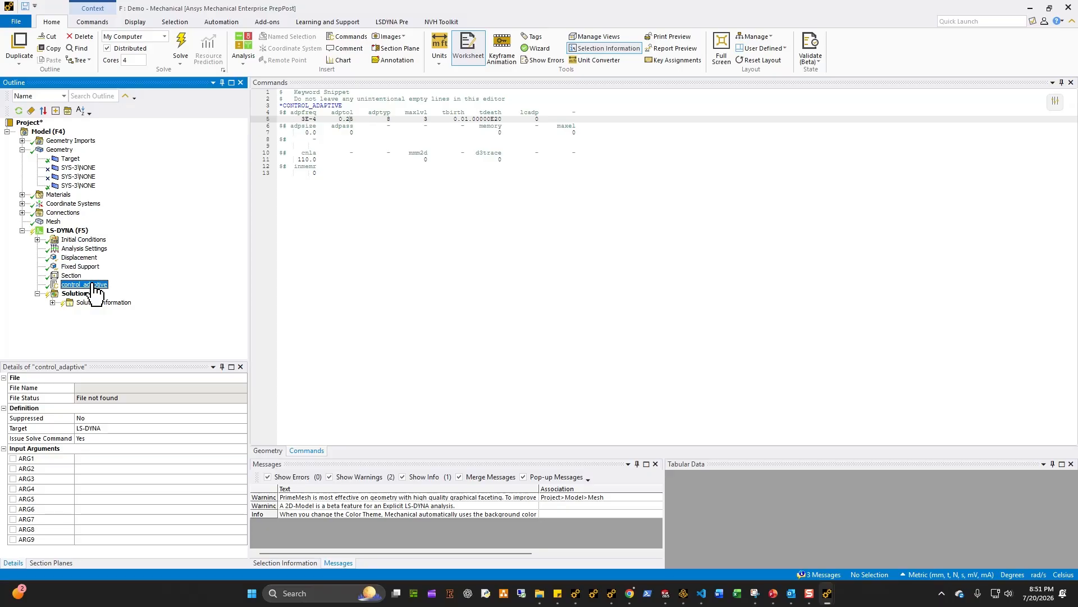
{"action": "left_click", "coordinate": [392, 119]}
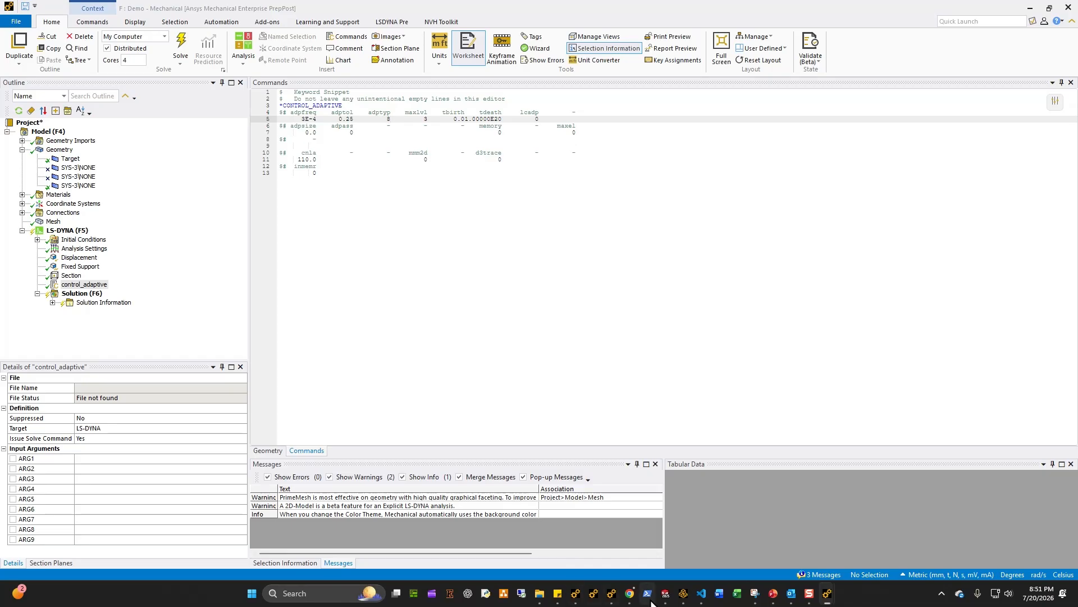
{"action": "mouse_move", "coordinate": [630, 593]}
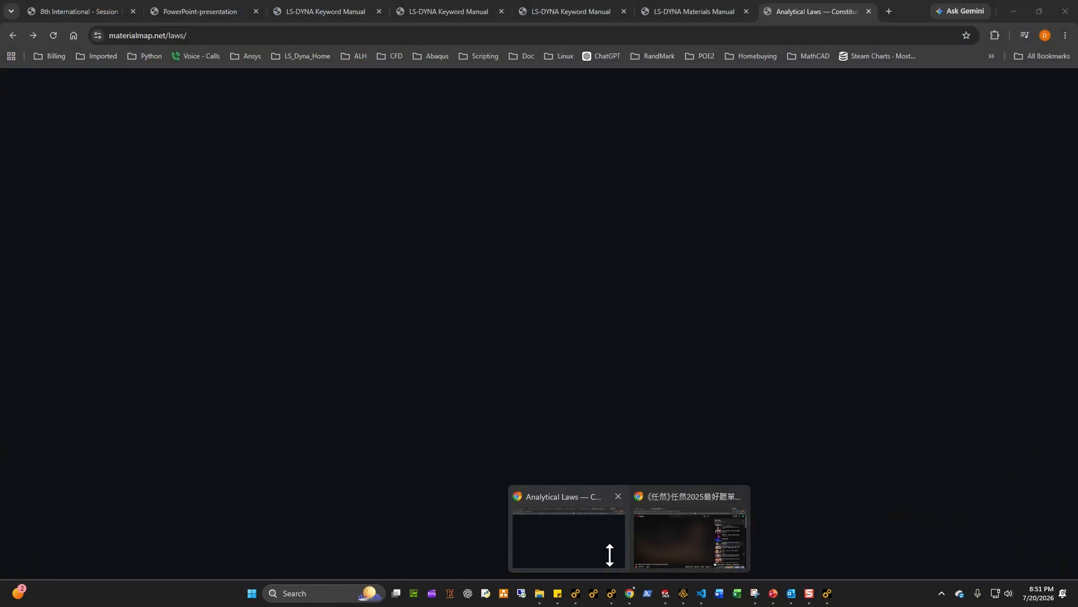
{"action": "left_click", "coordinate": [610, 555]}
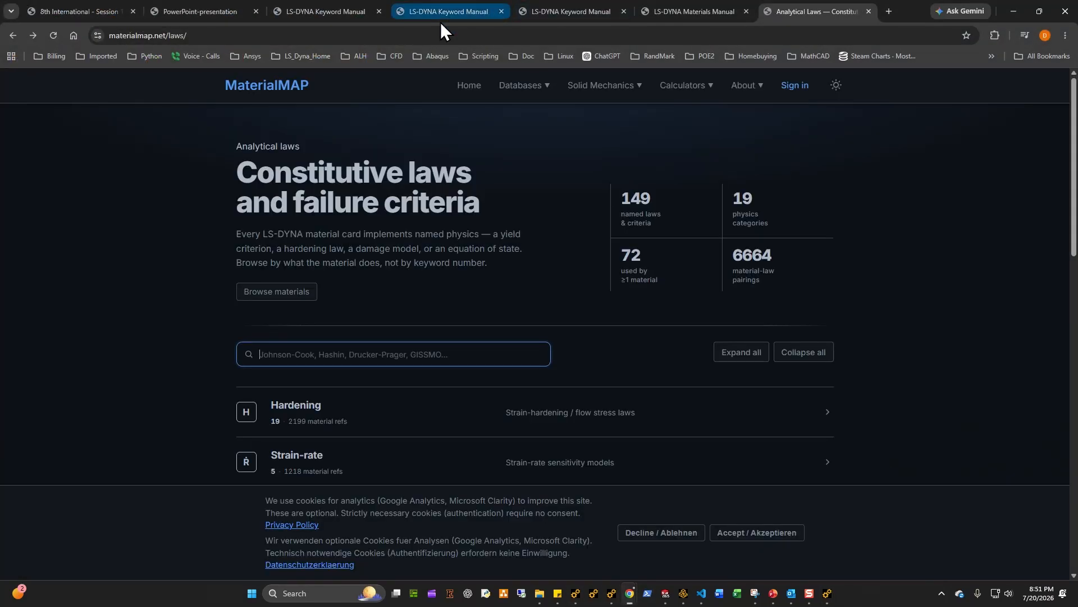
{"action": "left_click", "coordinate": [440, 17]}
{"action": "key", "text": "ctrl+f"}
{"action": "type", "text": "con"}
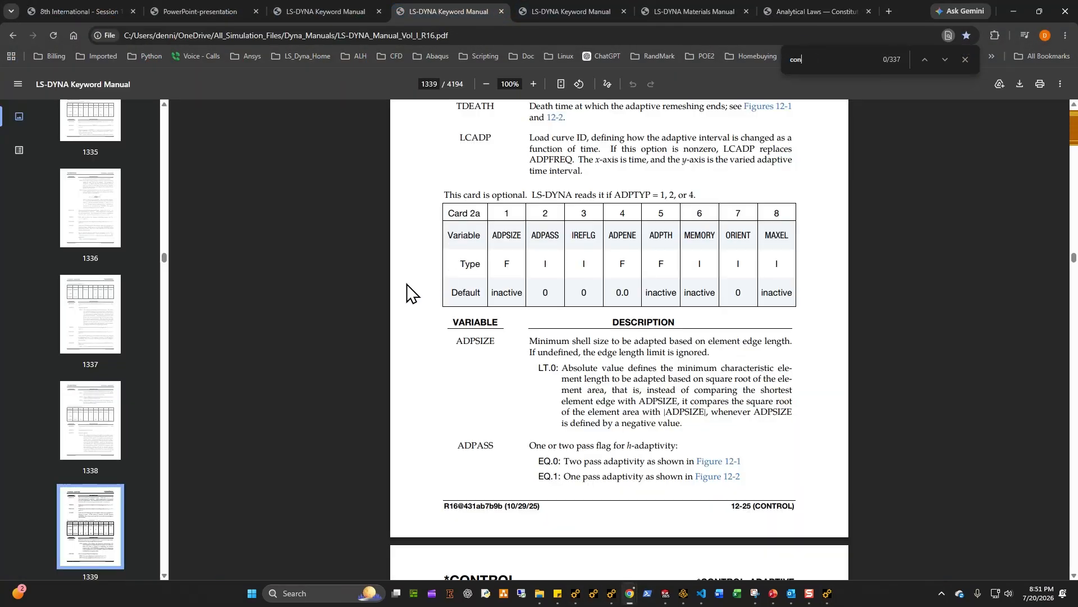
{"action": "type", "text": "trol_adaptive"}
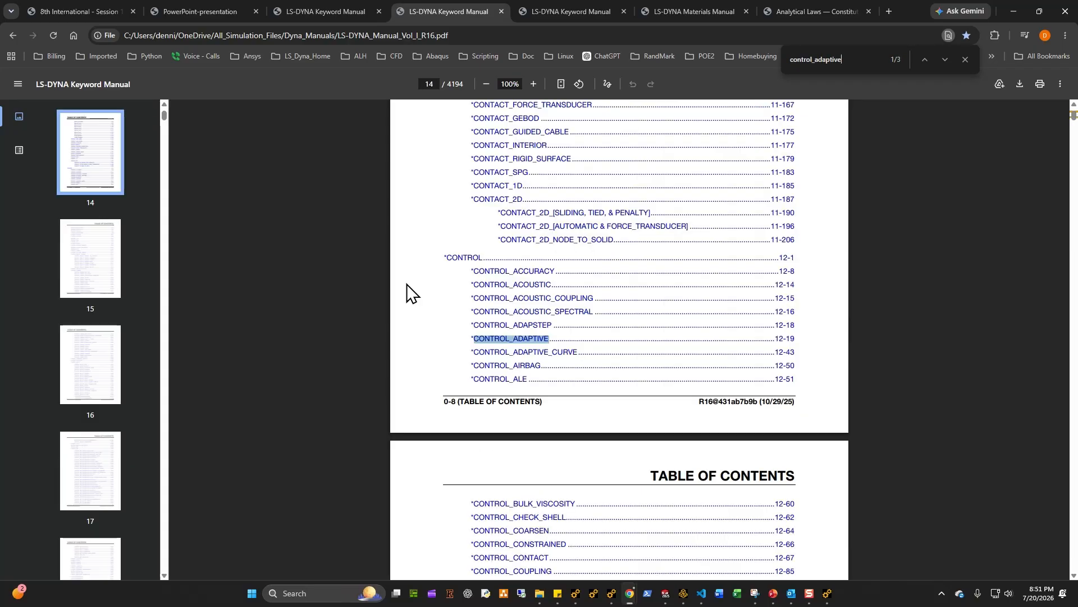
{"action": "left_click", "coordinate": [531, 340]}
{"action": "scroll", "coordinate": [517, 373], "scroll_direction": "down", "scroll_amount": 20}
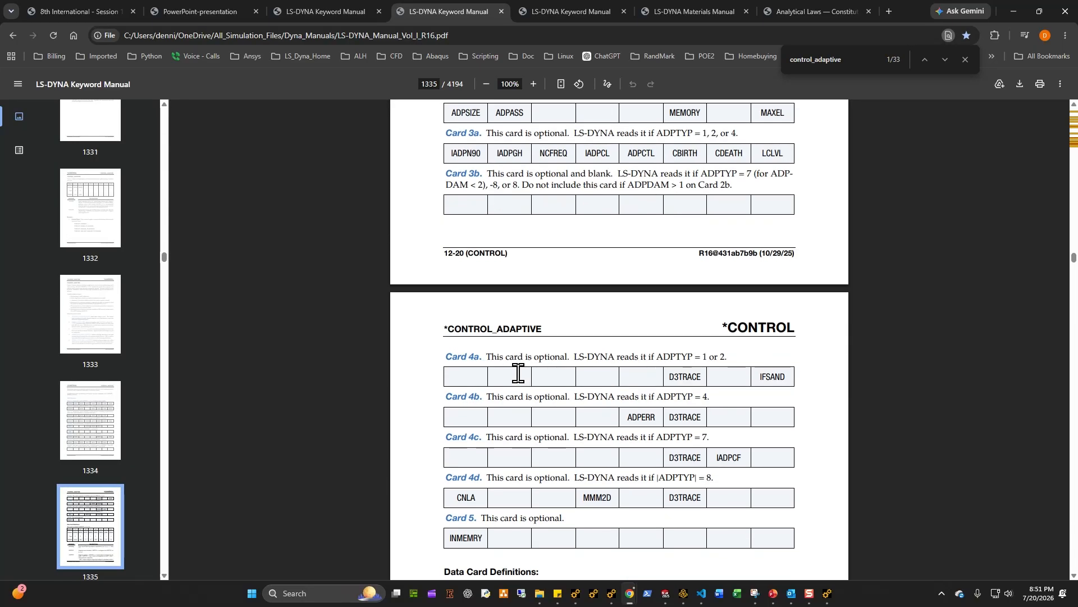
{"action": "scroll", "coordinate": [518, 373], "scroll_direction": "up", "scroll_amount": 2}
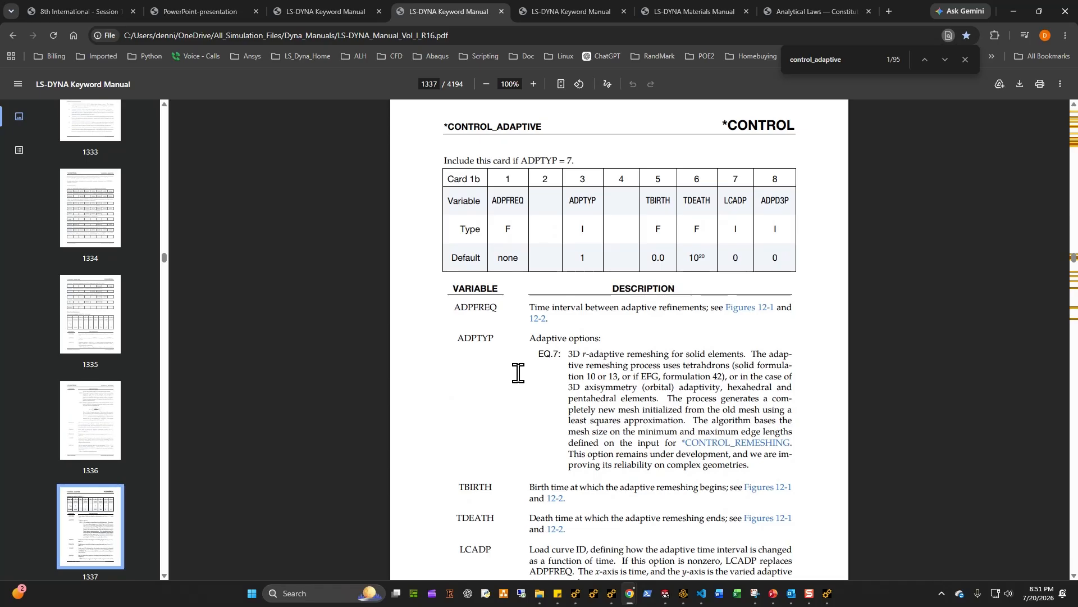
{"action": "scroll", "coordinate": [518, 373], "scroll_direction": "down", "scroll_amount": 12}
{"action": "scroll", "coordinate": [518, 372], "scroll_direction": "down", "scroll_amount": 3}
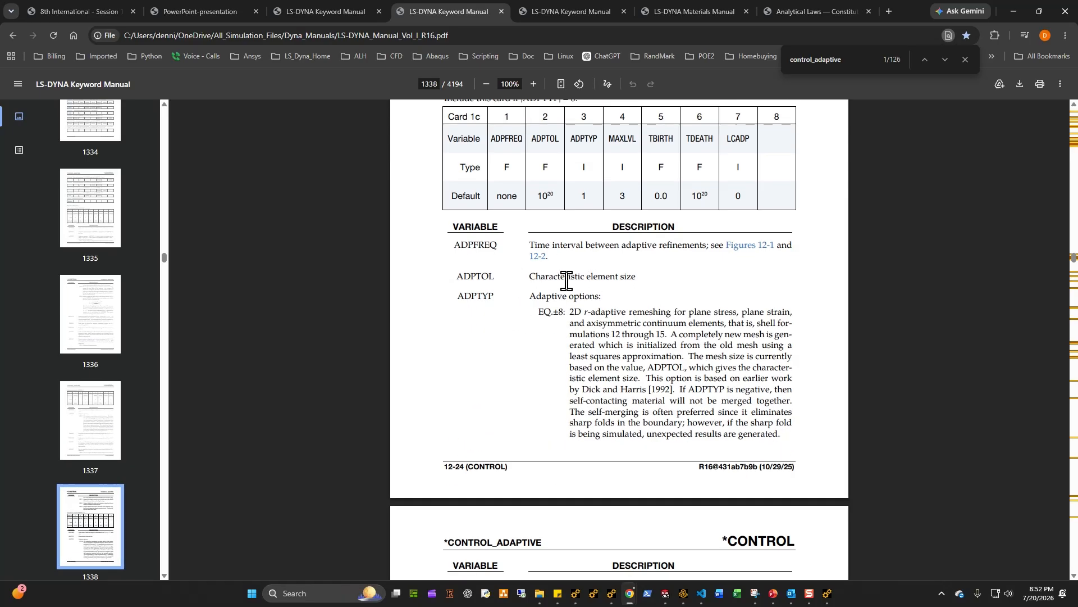
{"action": "left_click_drag", "start_coordinate": [528, 300], "coordinate": [664, 389]}
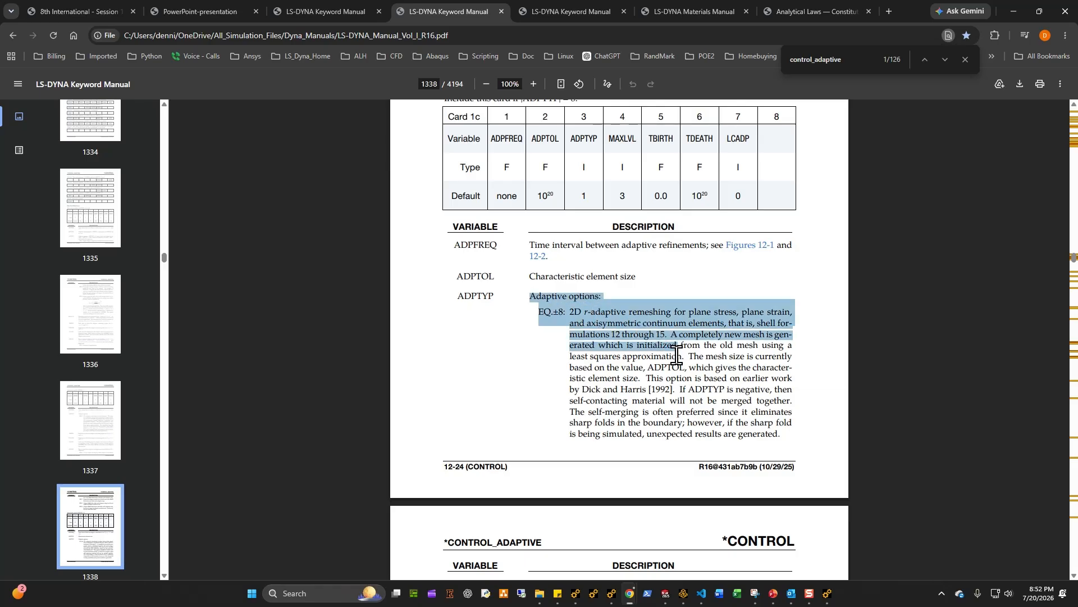
{"action": "left_click", "coordinate": [664, 389]}
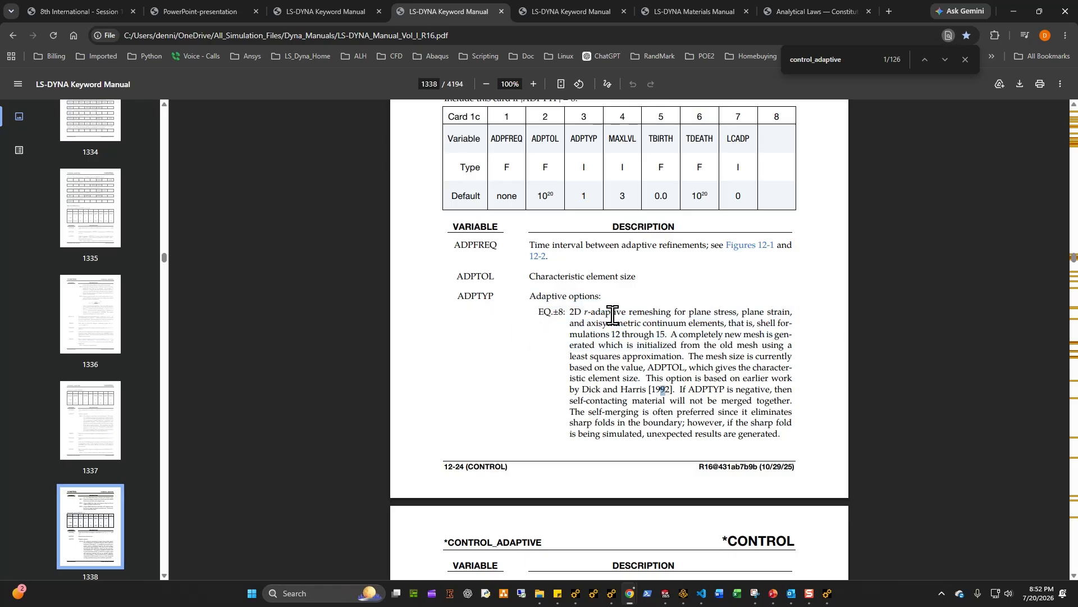
{"action": "left_click_drag", "start_coordinate": [572, 316], "coordinate": [667, 314]}
{"action": "left_click", "coordinate": [754, 342]}
{"action": "left_click_drag", "start_coordinate": [725, 334], "coordinate": [787, 336]}
{"action": "left_click", "coordinate": [714, 378]}
{"action": "scroll", "coordinate": [710, 384], "scroll_direction": "down", "scroll_amount": 3}
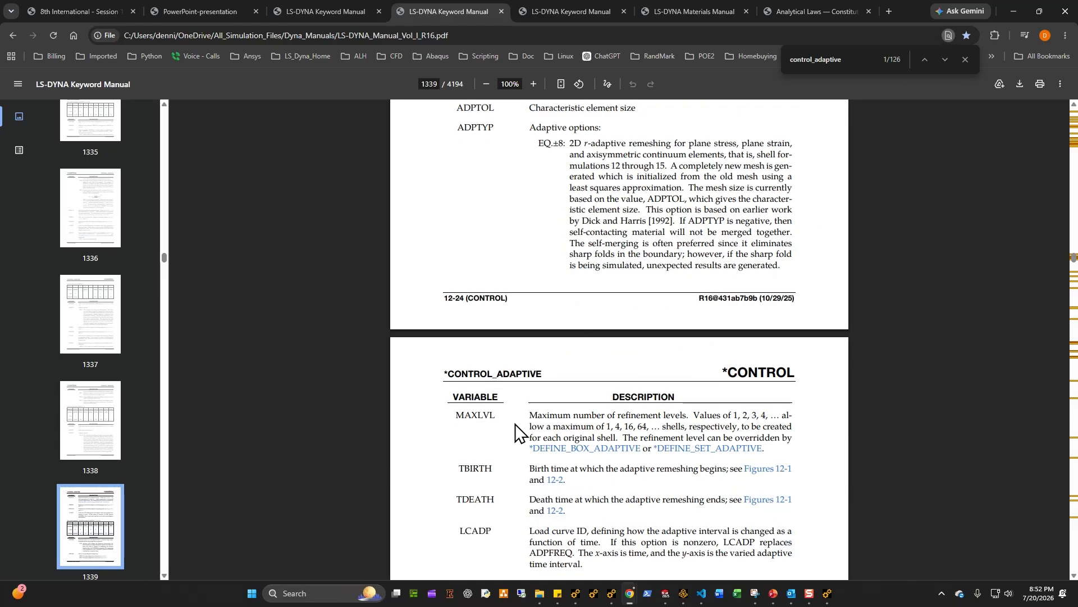
Step: Review the card values in the control_adaptive snippet
{"action": "left_click", "coordinate": [1025, 16]}
{"action": "left_click", "coordinate": [433, 119]}
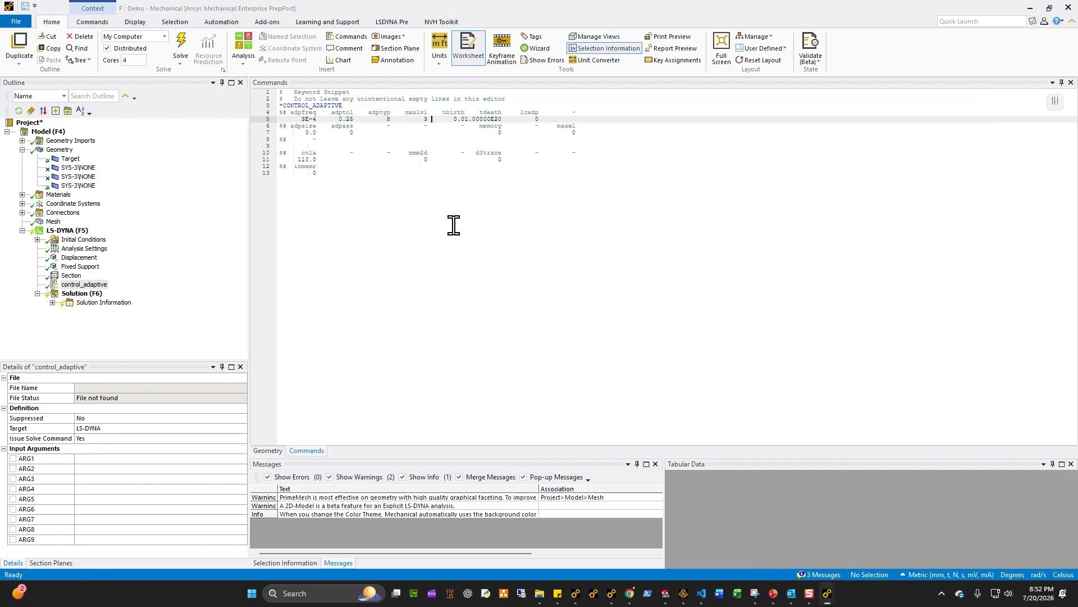
{"action": "key", "text": "Up"}
{"action": "key", "text": "Down"}
{"action": "key", "text": "Left"}
{"action": "key", "text": "Down"}
{"action": "key", "text": "Up"}
{"action": "key", "text": "Down"}
{"action": "key", "text": "Down"}
{"action": "key", "text": "Down"}
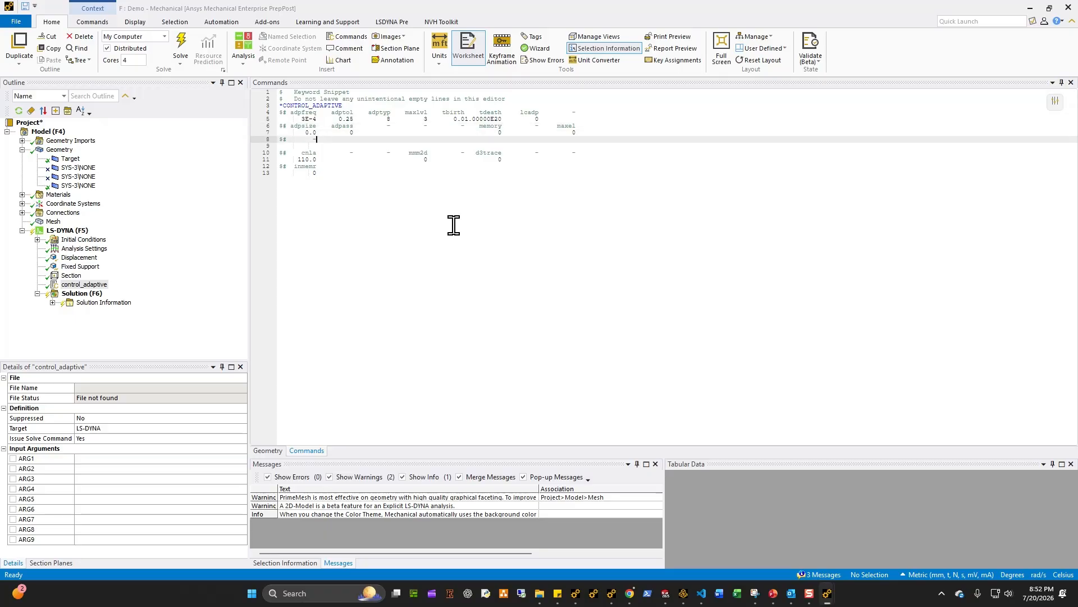
{"action": "left_click", "coordinate": [343, 191]}
Step: Insert a new Commands snippet under the LS-DYNA analysis and rename it Part_adaptive_failure
{"action": "right_click", "coordinate": [64, 232]}
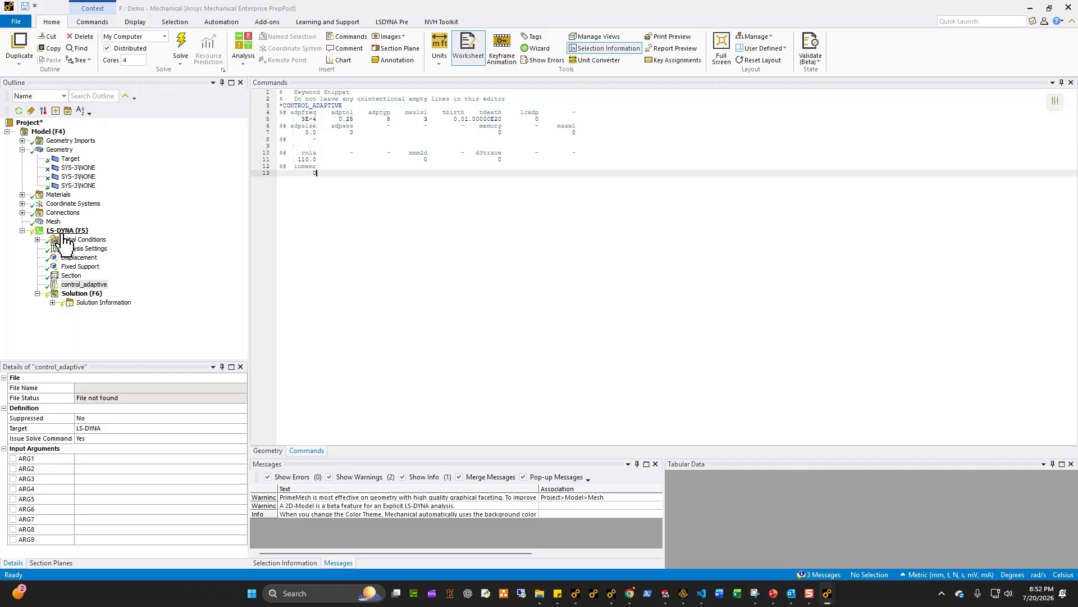
{"action": "mouse_move", "coordinate": [89, 240]}
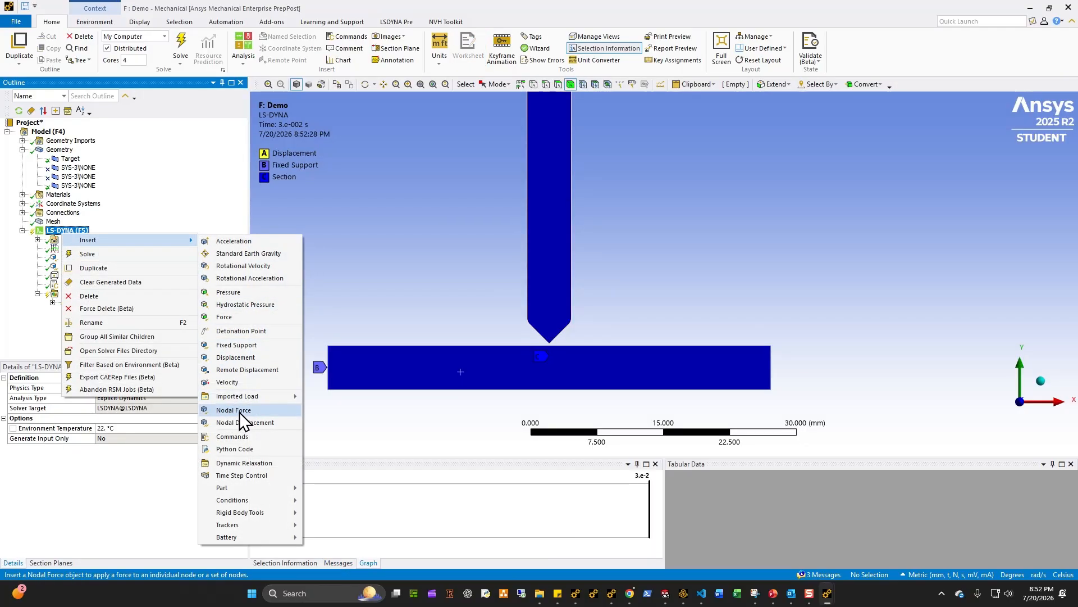
{"action": "left_click", "coordinate": [241, 438]}
{"action": "key", "text": "F2"}
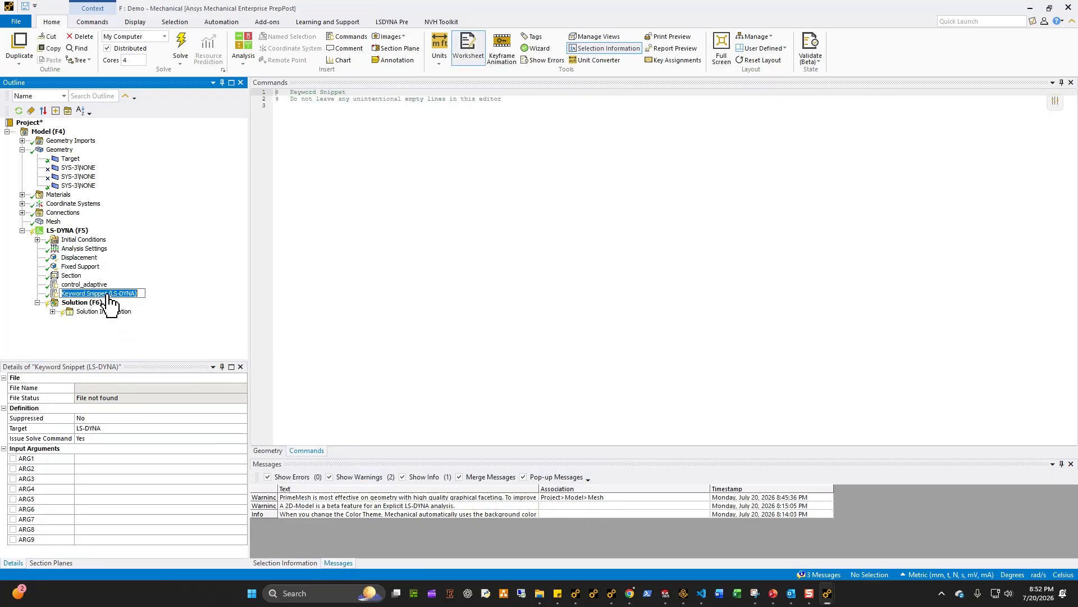
{"action": "type", "text": "c"}
{"action": "type", "text": "art"}
{"action": "type", "text": "_adapti"}
{"action": "type", "text": "ve_failure"}
{"action": "key", "text": "Return"}
Step: Paste a PART_ADAPTIVE_FAILURE block with pid 1, t 0.1 and term 0 into the snippet
{"action": "key", "text": "alt+Tab"}
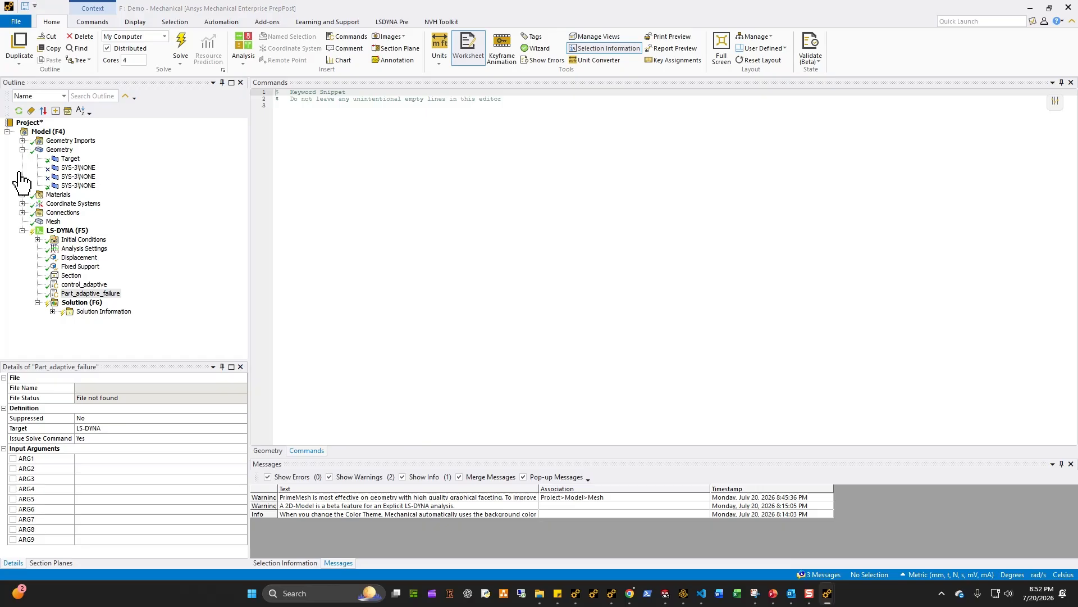
{"action": "key", "text": "ctrl+a"}
{"action": "type", "text": "*PART_ADAPTIVE_FAILURE $#     pid         t      term          1       0.1         0"}
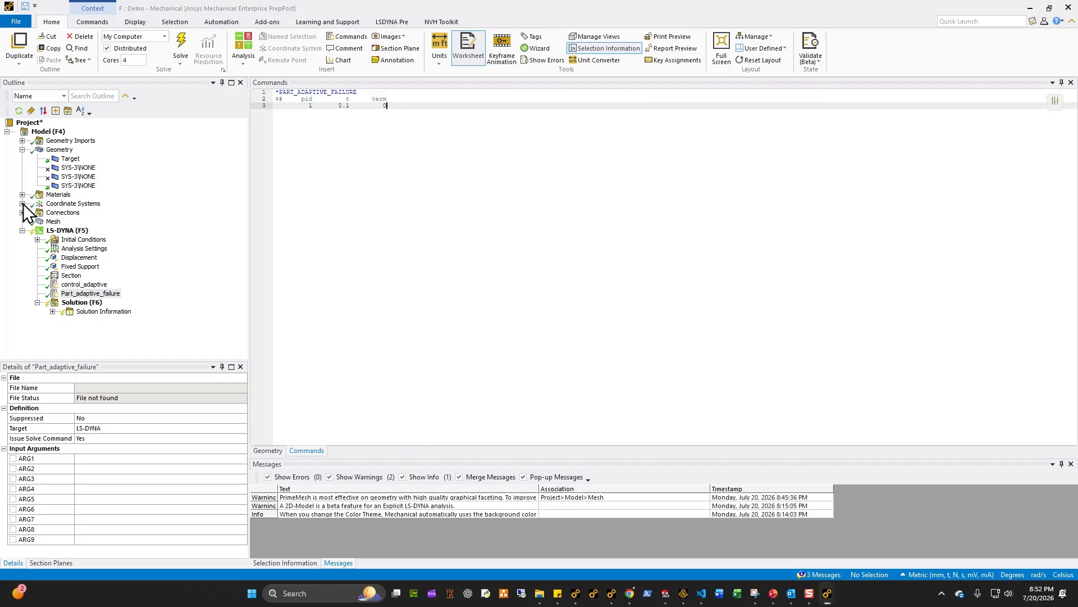
Step: Append a CONTROL_ADAPSTEP block with factin 1.0 and dfactr 0.01 below the PART_ADAPTIVE_FAILURE block
{"action": "left_click", "coordinate": [71, 158]}
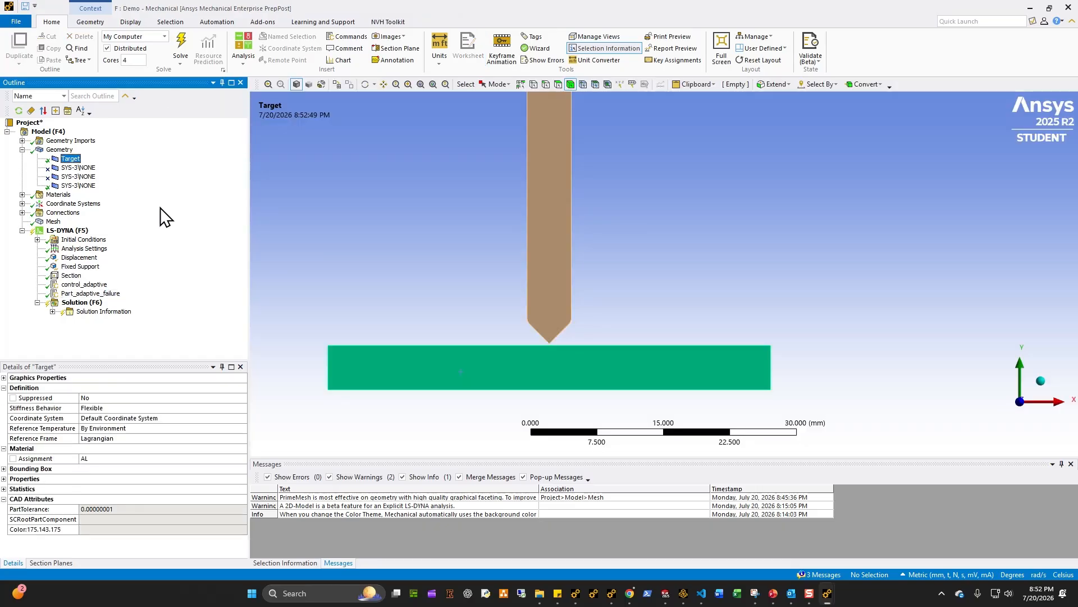
{"action": "left_click", "coordinate": [100, 304]}
{"action": "left_click", "coordinate": [113, 293]}
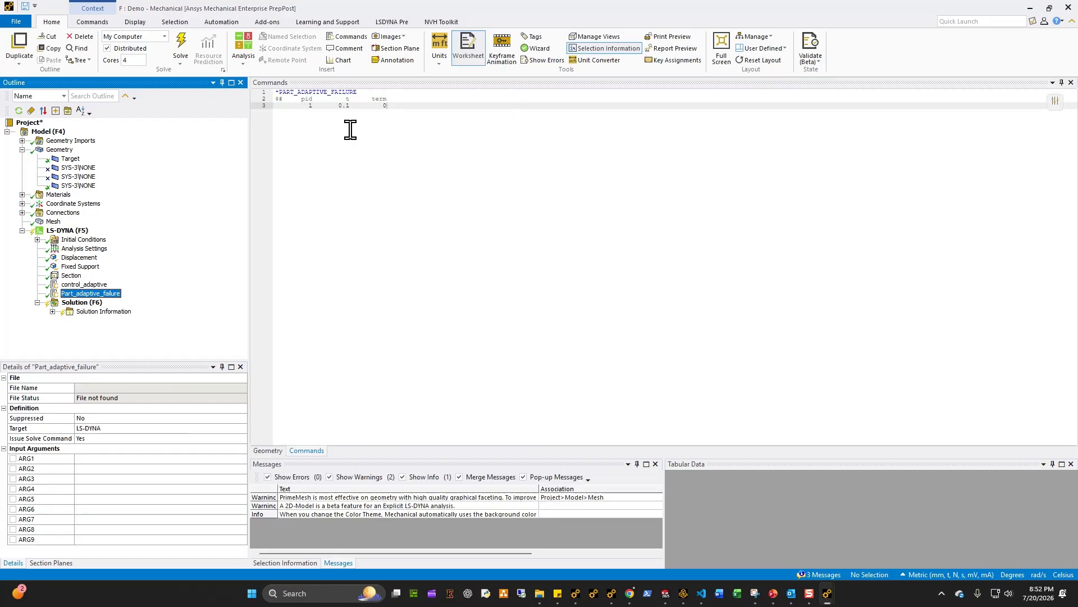
{"action": "left_click_drag", "start_coordinate": [414, 106], "coordinate": [210, 83]}
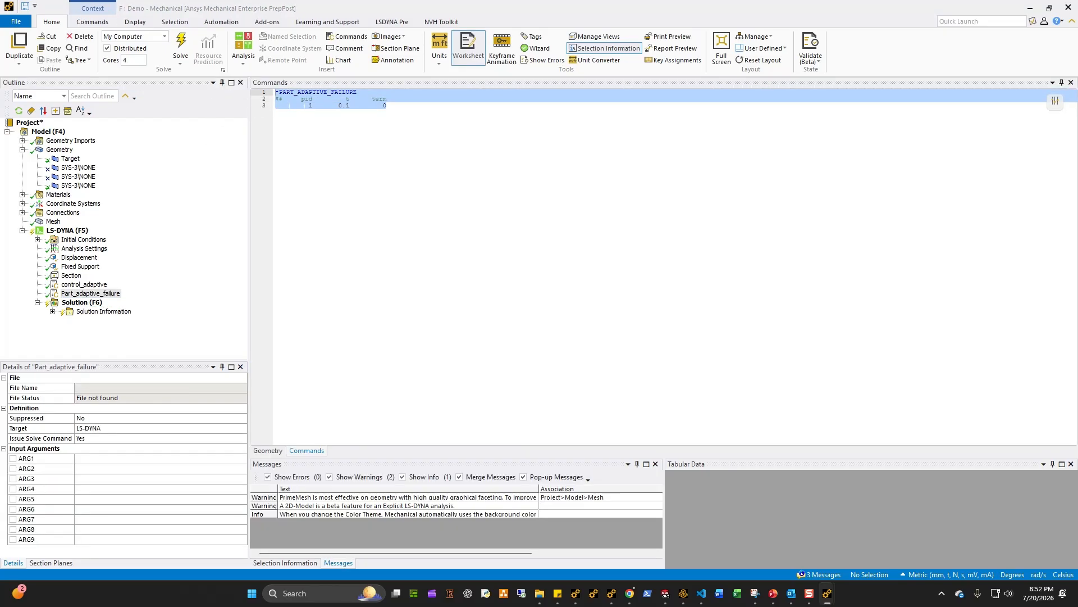
{"action": "left_click", "coordinate": [403, 155]}
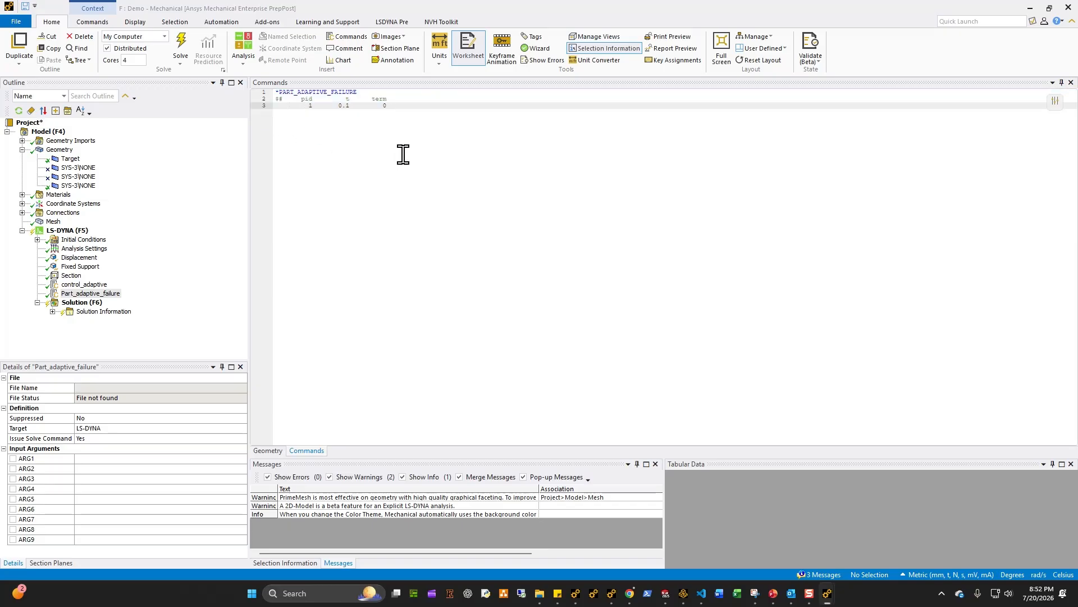
{"action": "key", "text": "Return"}
{"action": "type", "text": "*CONTROL_ADAPSTEP $#  factin    dfactr        1.0      0.01"}
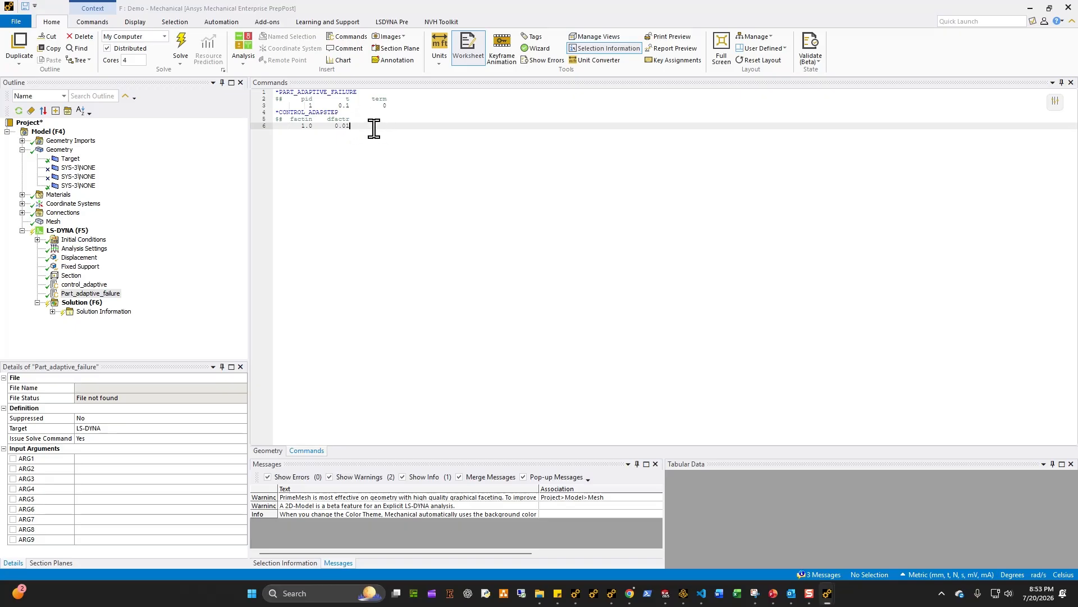
Step: Check the Part_adaptive_failure and control_adaptive snippets against the punch and target bodies
{"action": "left_click_drag", "start_coordinate": [373, 127], "coordinate": [268, 112]}
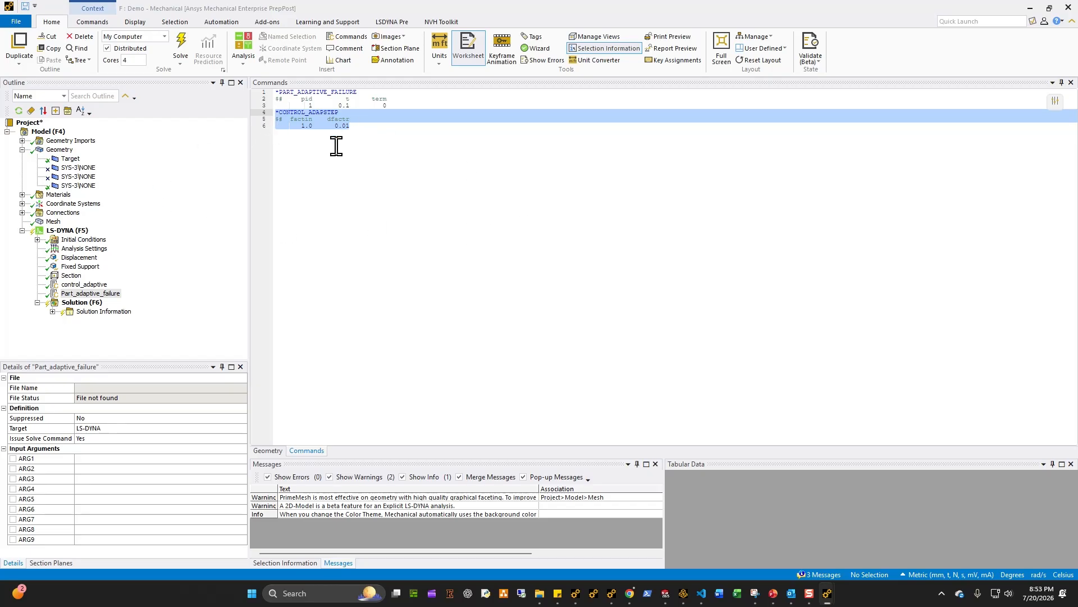
{"action": "left_click", "coordinate": [66, 231]}
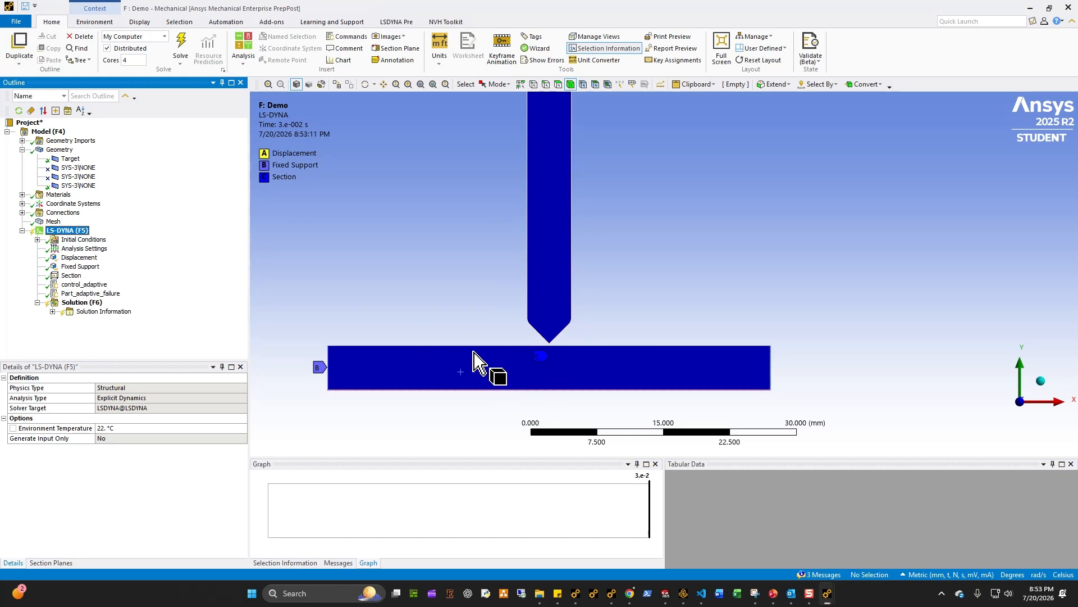
{"action": "left_click", "coordinate": [553, 331]}
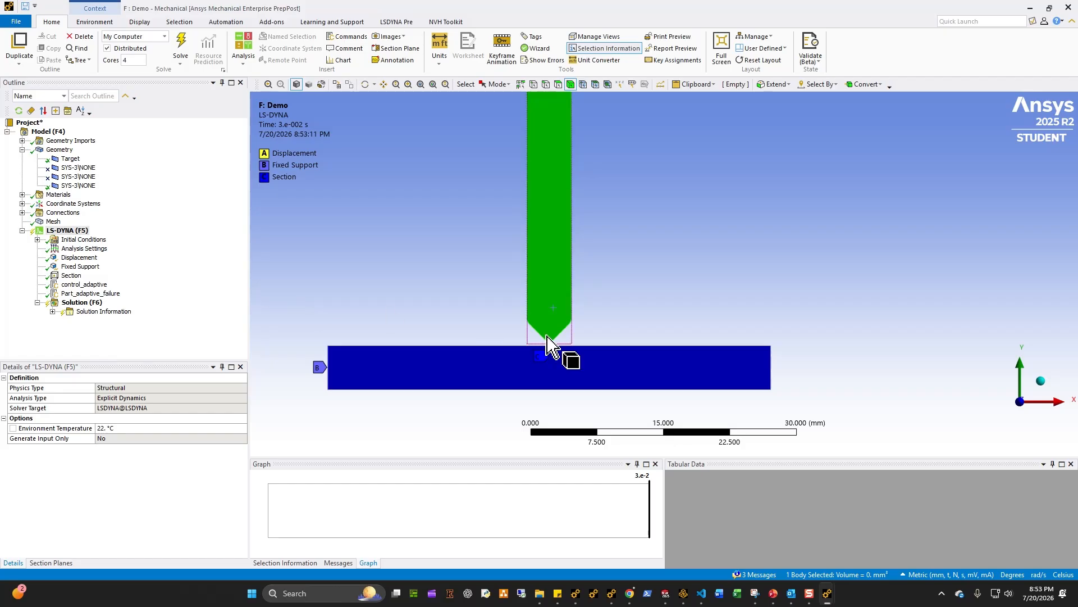
{"action": "left_click", "coordinate": [111, 294]}
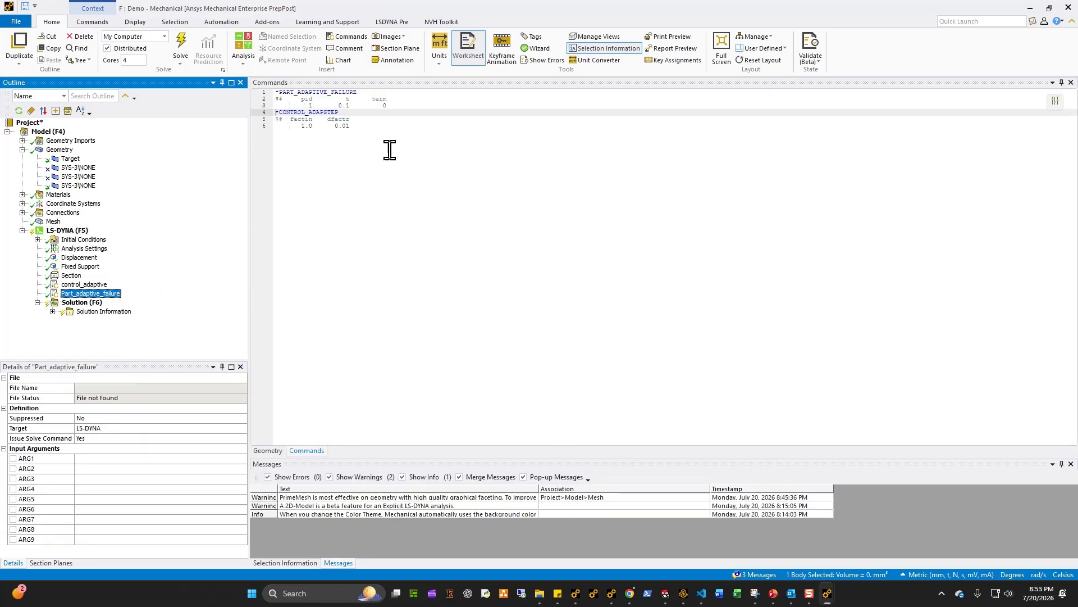
{"action": "left_click", "coordinate": [320, 131]}
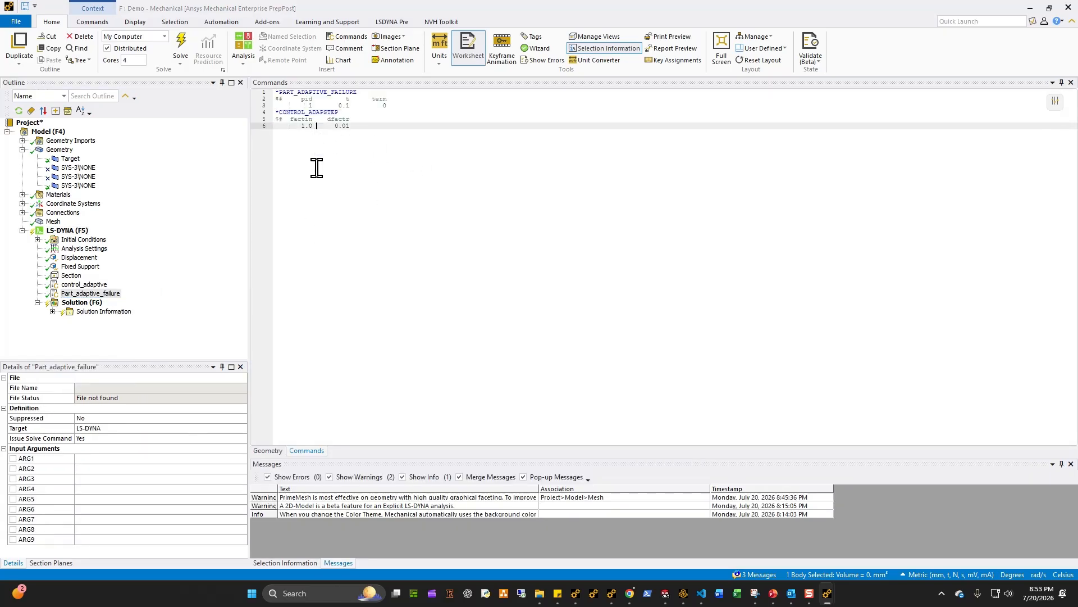
{"action": "left_click", "coordinate": [87, 285]}
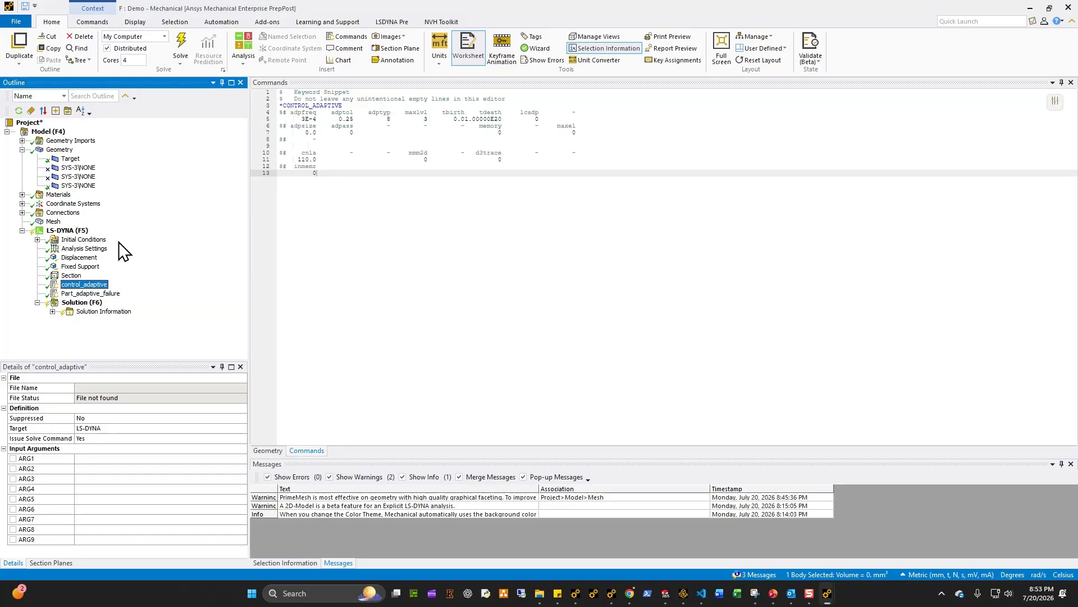
{"action": "left_click", "coordinate": [81, 231]}
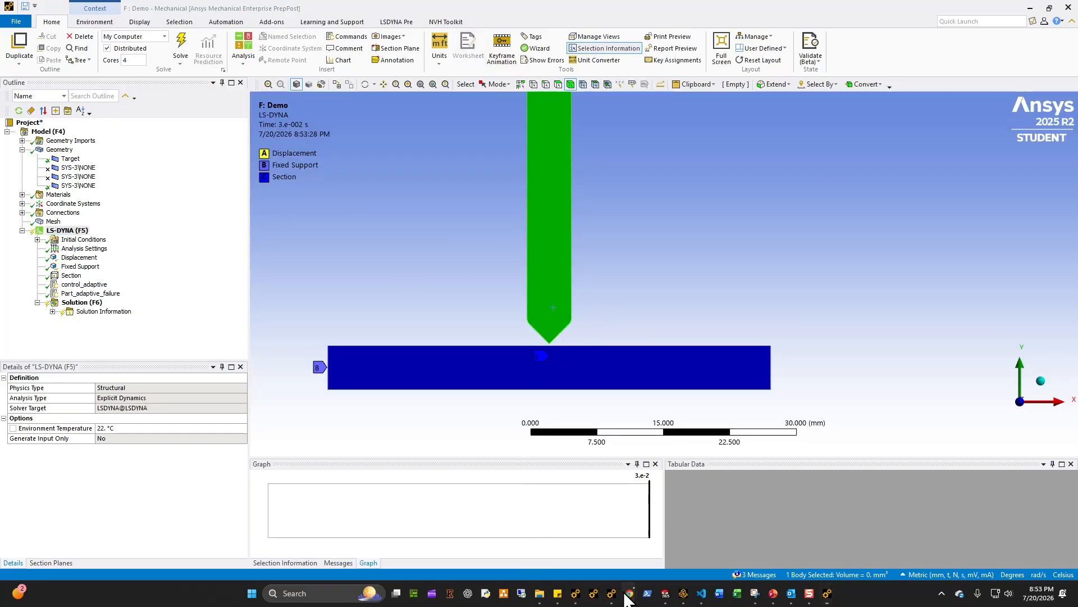
Step: Look up CONTROL_ADAPSTEP in the keyword manual and read the FACTIN and DFACTR descriptions
{"action": "mouse_move", "coordinate": [628, 593]}
{"action": "left_click", "coordinate": [608, 547]}
{"action": "key", "text": "ctrl+f"}
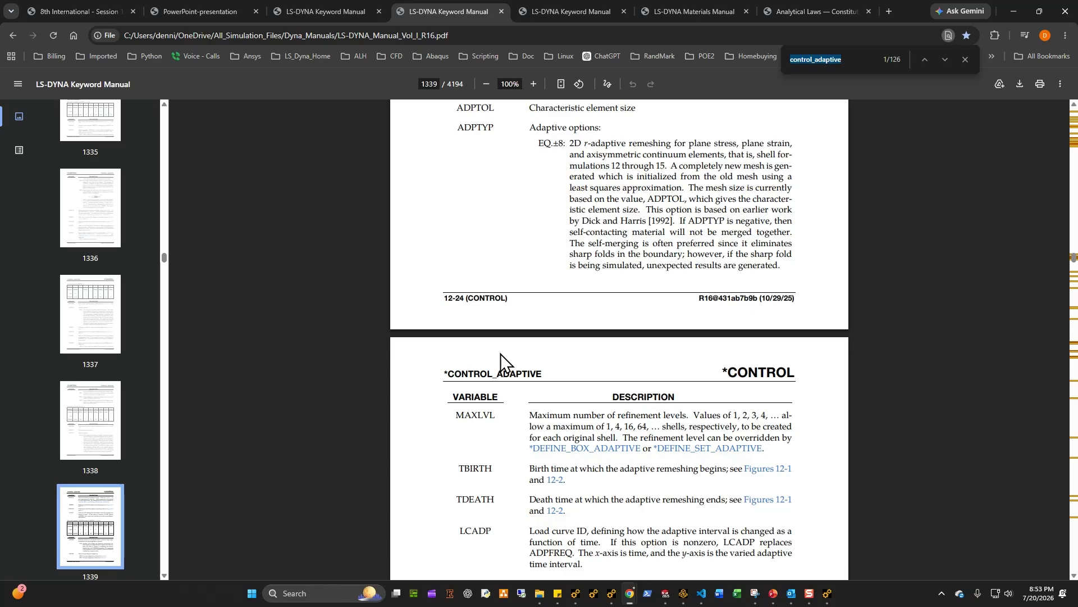
{"action": "type", "text": "control_adapst"}
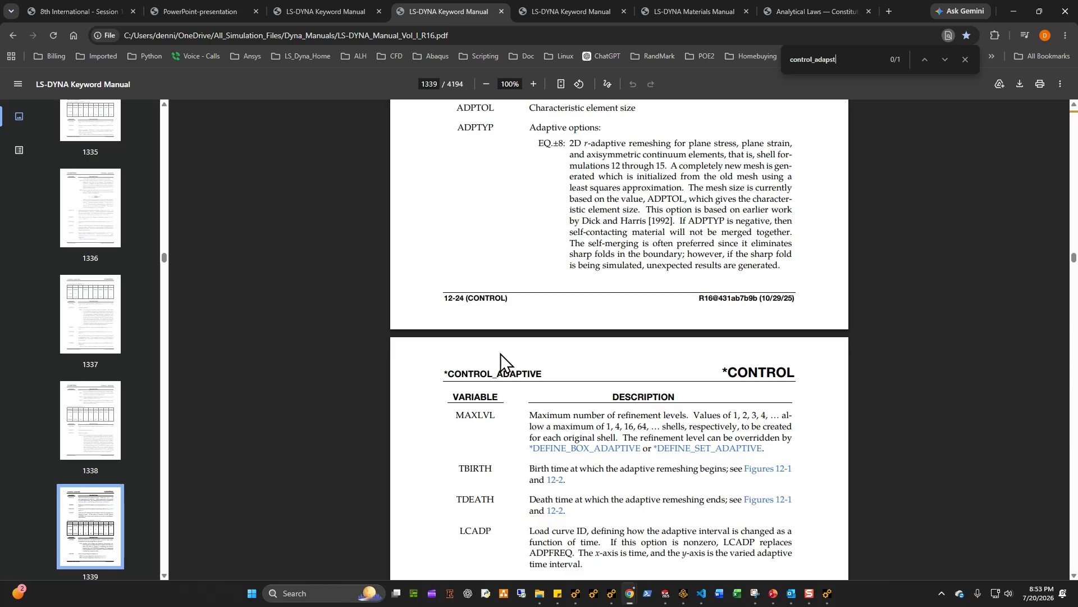
{"action": "type", "text": "ep"}
{"action": "left_click", "coordinate": [503, 340]}
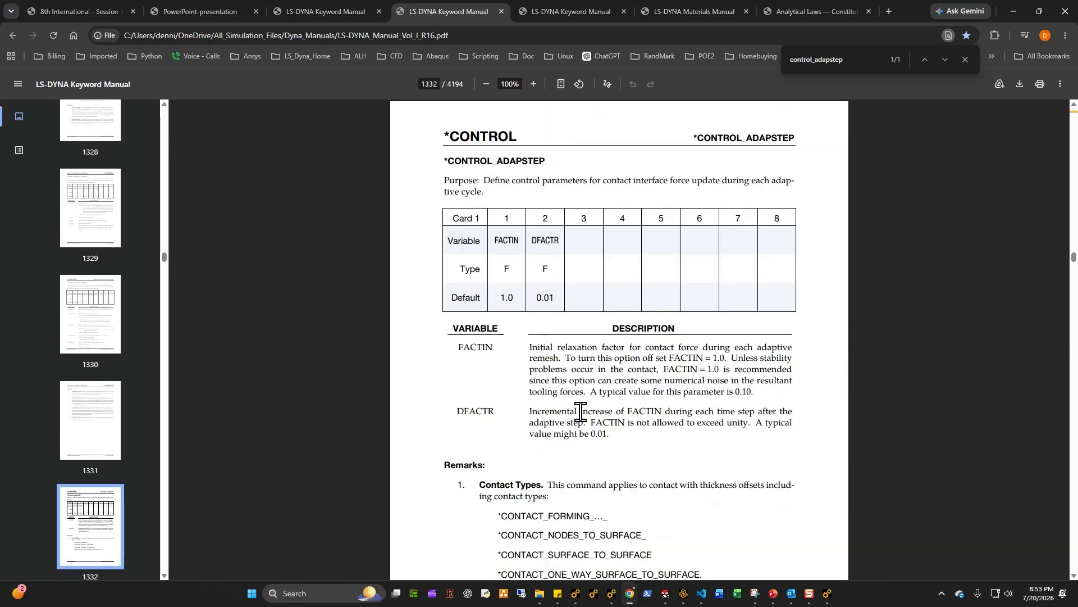
{"action": "scroll", "coordinate": [581, 411], "scroll_direction": "down", "scroll_amount": 2}
{"action": "scroll", "coordinate": [581, 412], "scroll_direction": "up", "scroll_amount": 1}
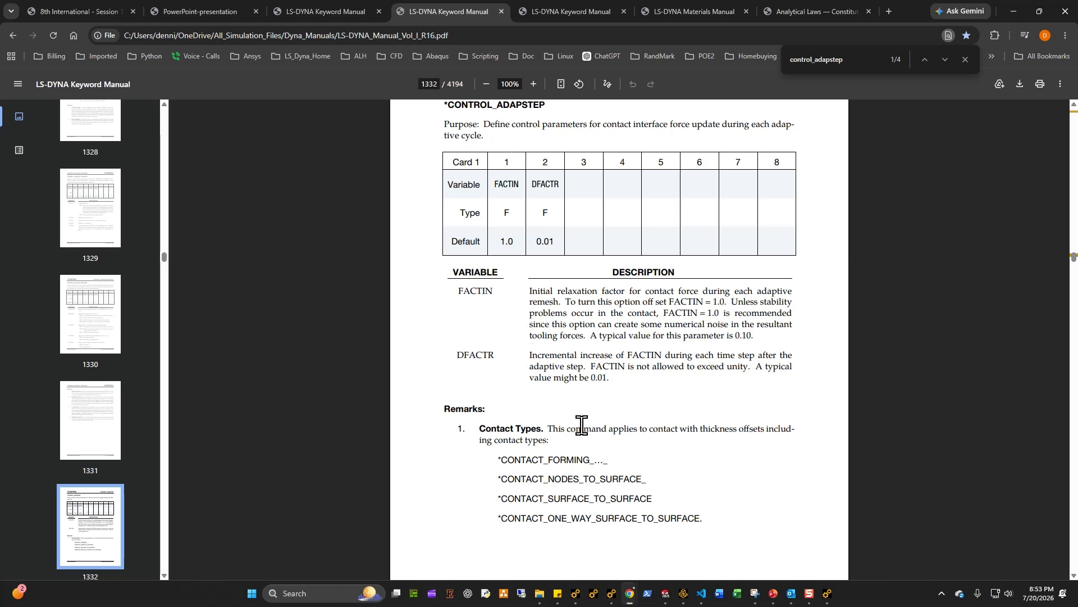
{"action": "scroll", "coordinate": [584, 424], "scroll_direction": "up", "scroll_amount": 2}
{"action": "scroll", "coordinate": [584, 424], "scroll_direction": "down", "scroll_amount": 2}
{"action": "scroll", "coordinate": [589, 444], "scroll_direction": "up", "scroll_amount": 2}
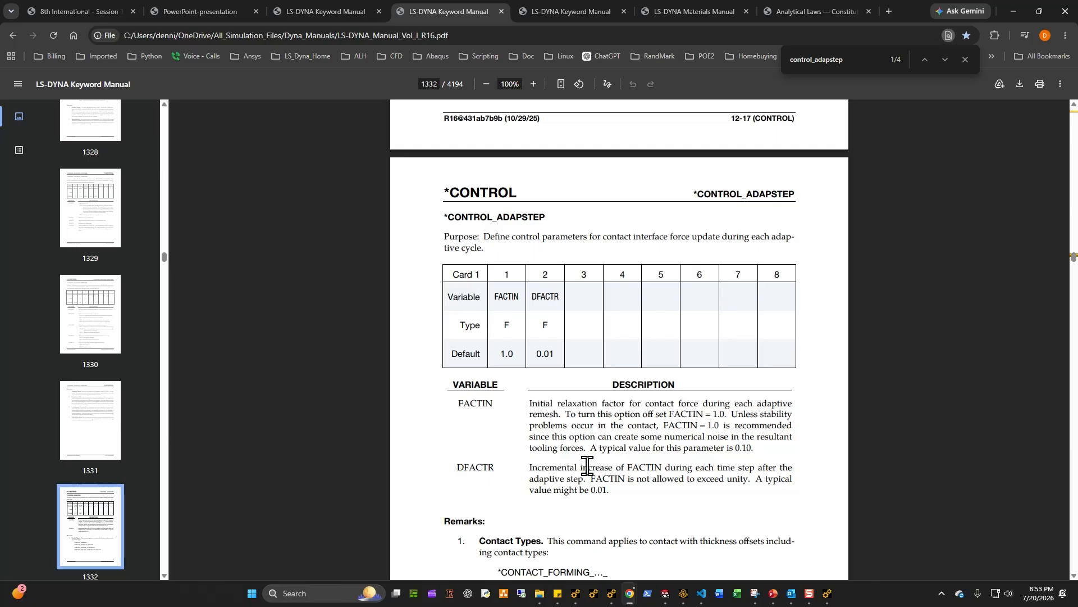
Step: Inspect the meshed punch and plate and the Part_adaptive_failure snippet in the LS-DYNA analysis
{"action": "left_click", "coordinate": [1014, 12]}
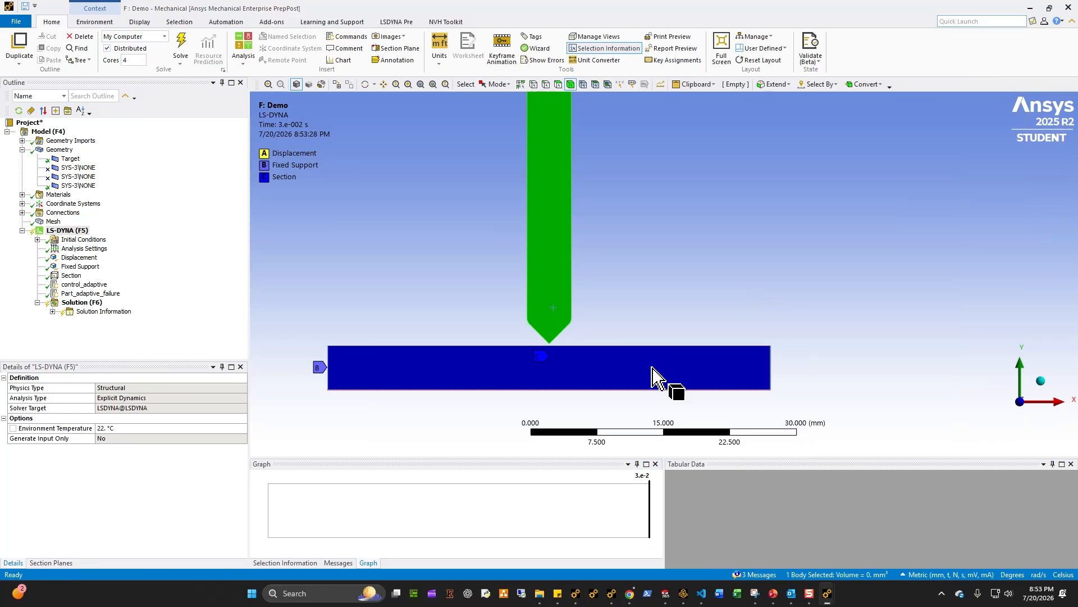
{"action": "left_click", "coordinate": [54, 221]}
{"action": "scroll", "coordinate": [585, 356], "scroll_direction": "up", "scroll_amount": 2}
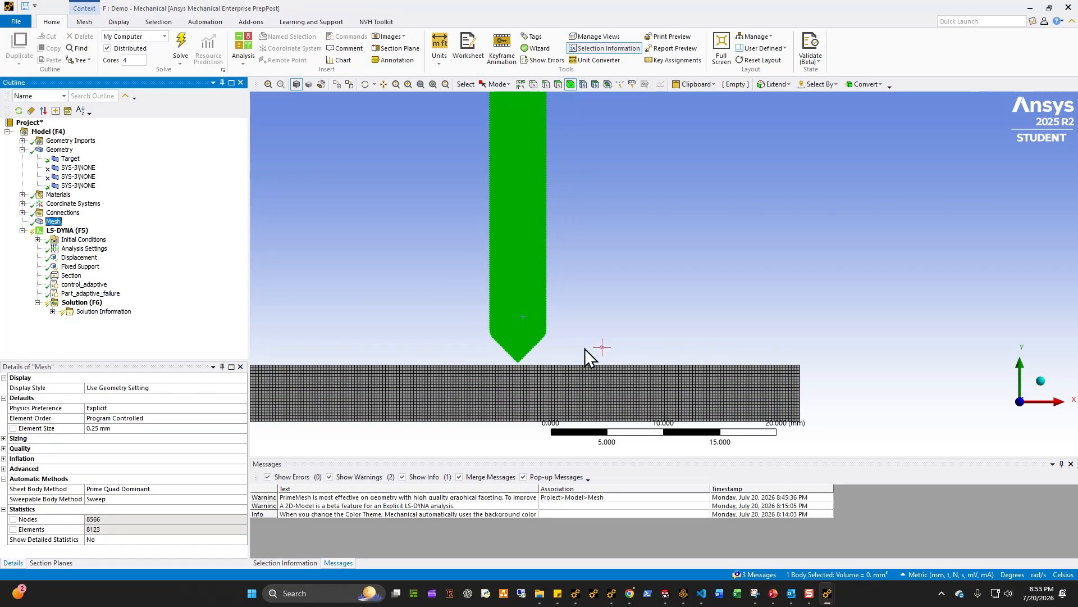
{"action": "left_click", "coordinate": [624, 322]}
{"action": "scroll", "coordinate": [615, 325], "scroll_direction": "up", "scroll_amount": 3}
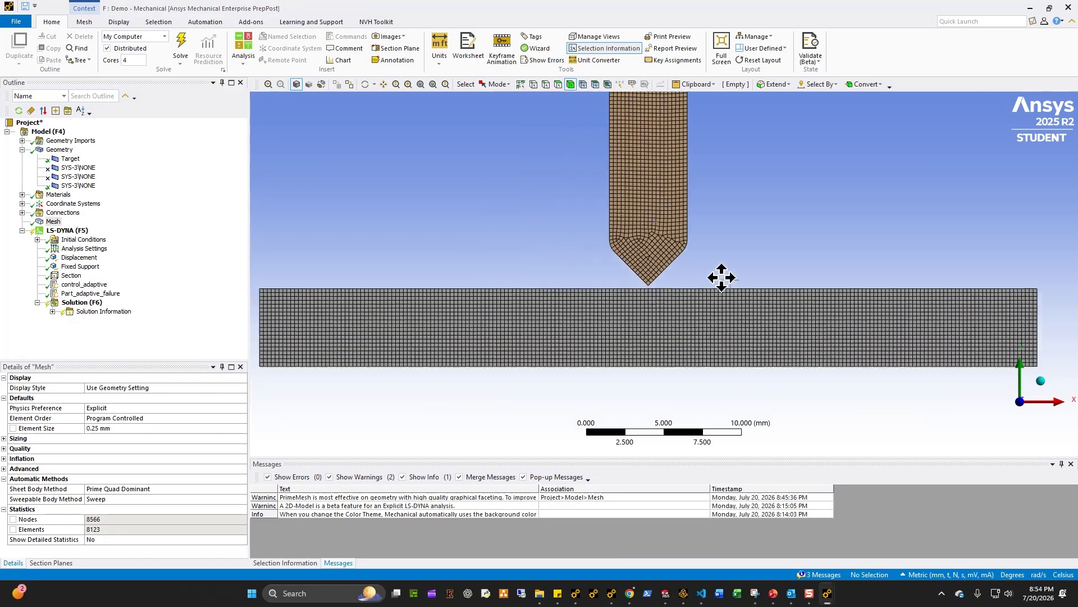
{"action": "scroll", "coordinate": [712, 356], "scroll_direction": "down", "scroll_amount": 3}
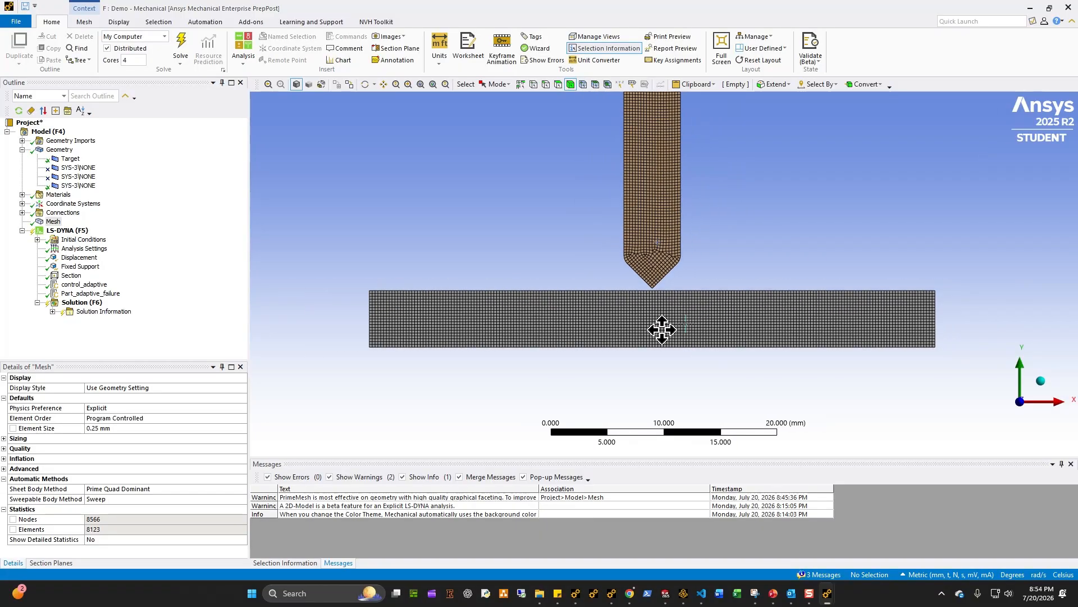
{"action": "left_click", "coordinate": [78, 303]}
{"action": "left_click", "coordinate": [78, 293]}
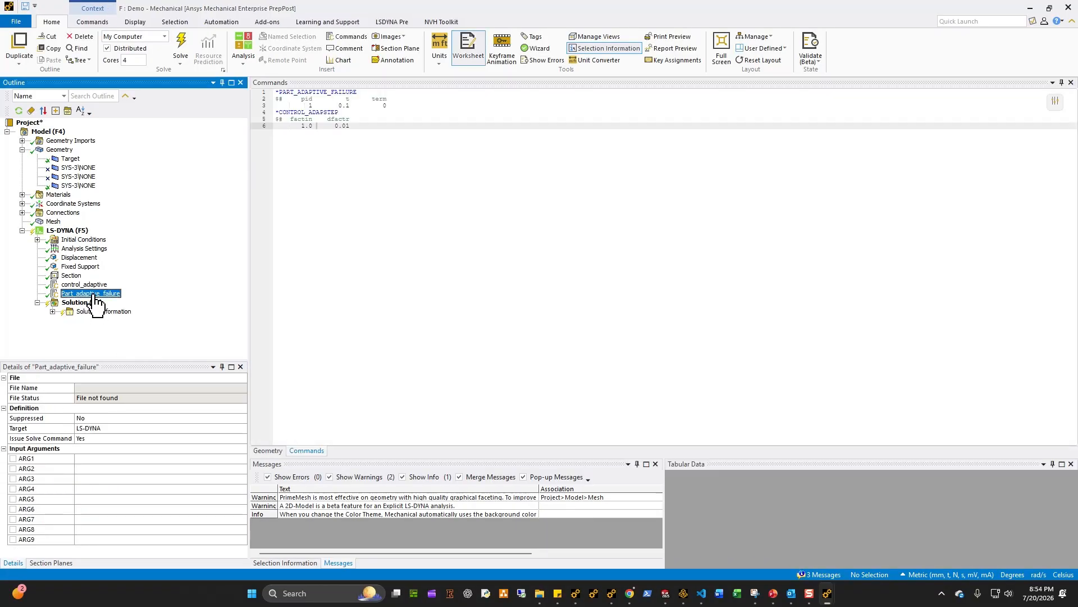
Step: Insert a new keyword snippet under the LS-DYNA analysis and name it database
{"action": "right_click", "coordinate": [66, 231]}
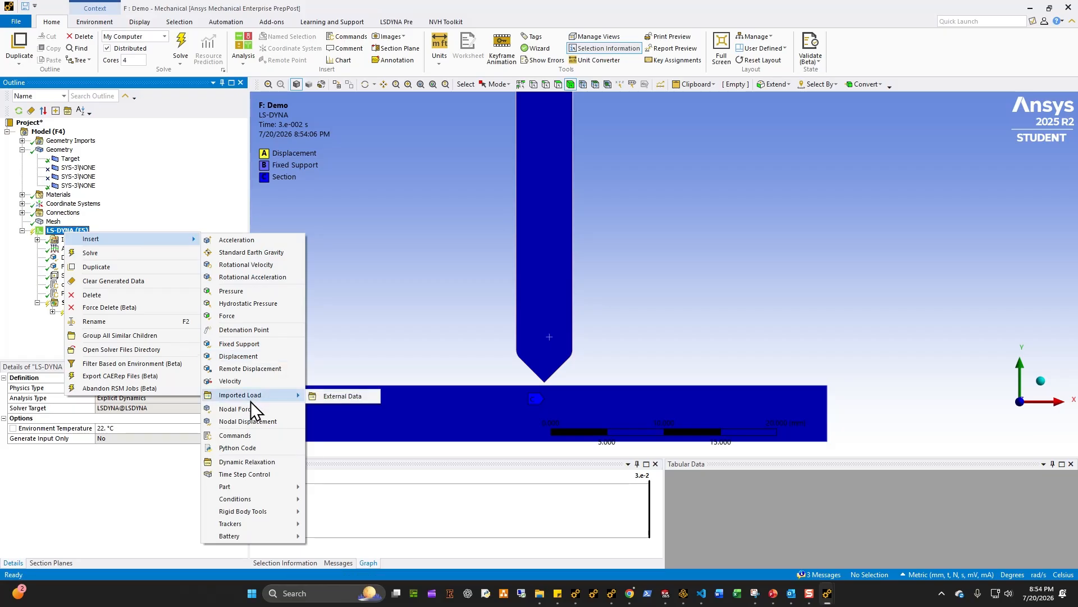
{"action": "left_click", "coordinate": [250, 436]}
{"action": "key", "text": "F2"}
{"action": "type", "text": "database"}
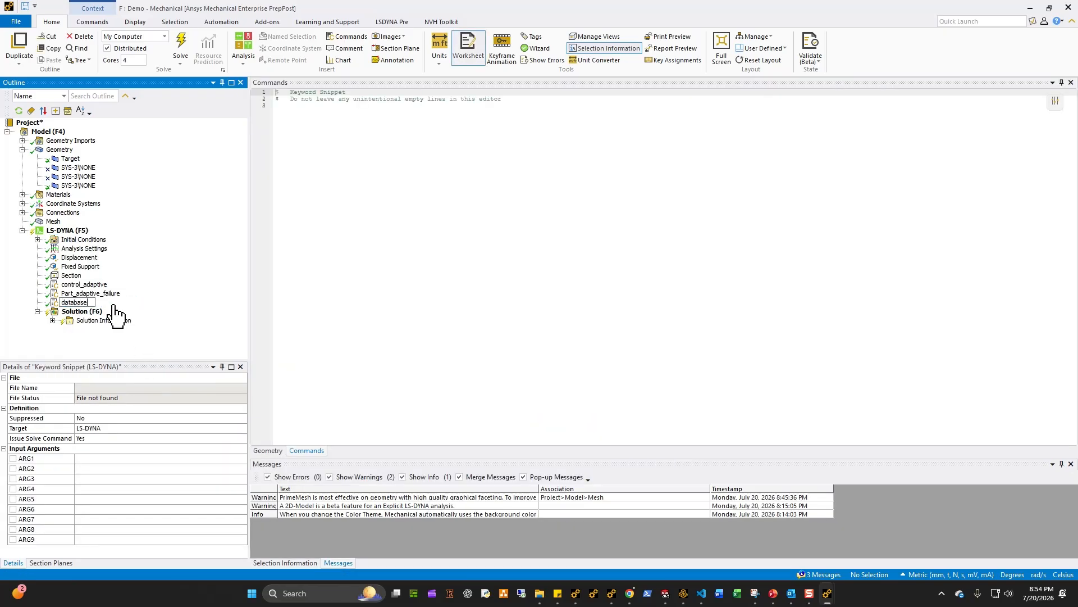
{"action": "key", "text": "Return"}
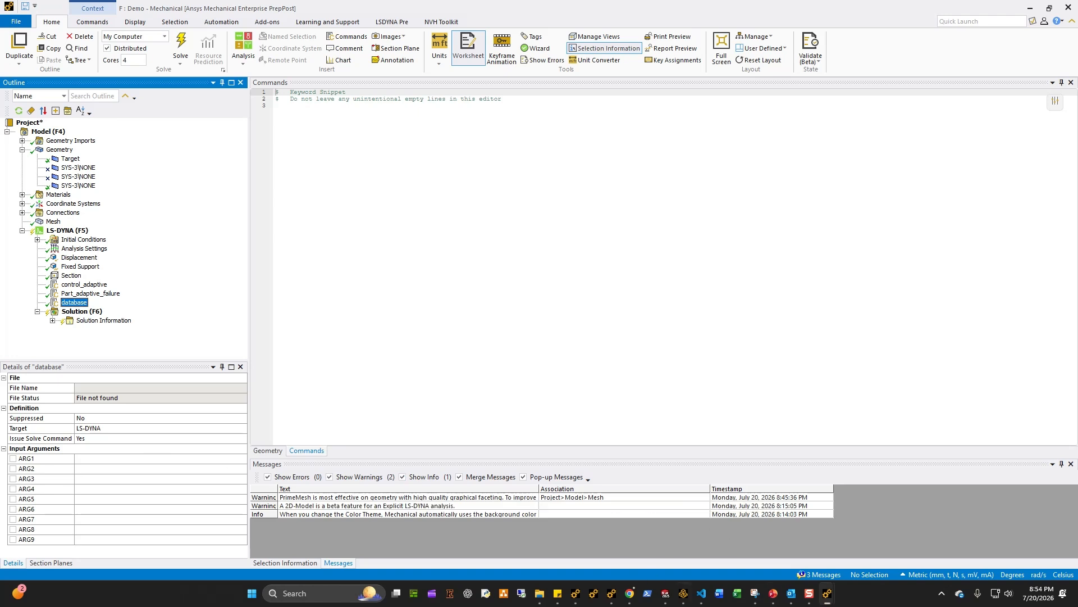
Step: Copy the contents of Template_Default_Database_Rev02_82325.k and paste them into the database snippet, replacing its text
{"action": "left_click", "coordinate": [701, 593]}
{"action": "scroll", "coordinate": [125, 265], "scroll_direction": "down", "scroll_amount": 10}
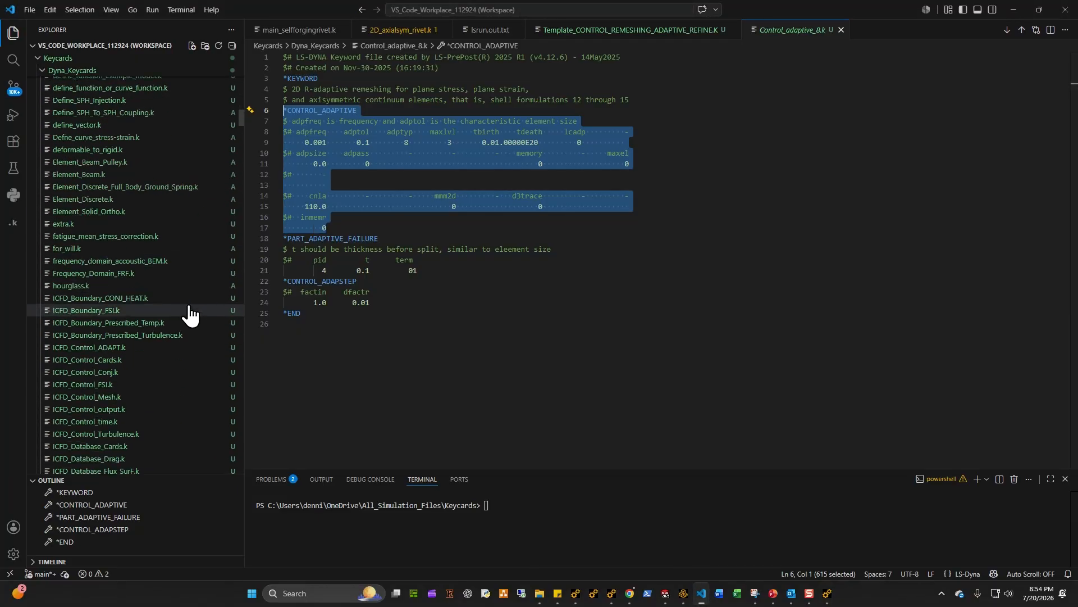
{"action": "scroll", "coordinate": [208, 193], "scroll_direction": "down", "scroll_amount": 15}
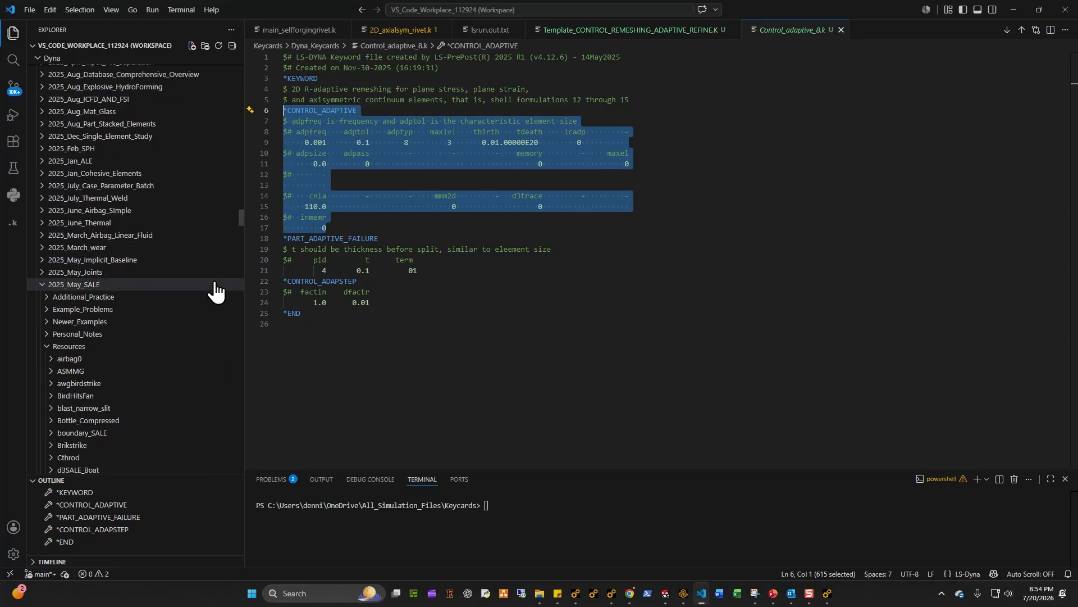
{"action": "scroll", "coordinate": [214, 290], "scroll_direction": "up", "scroll_amount": 15}
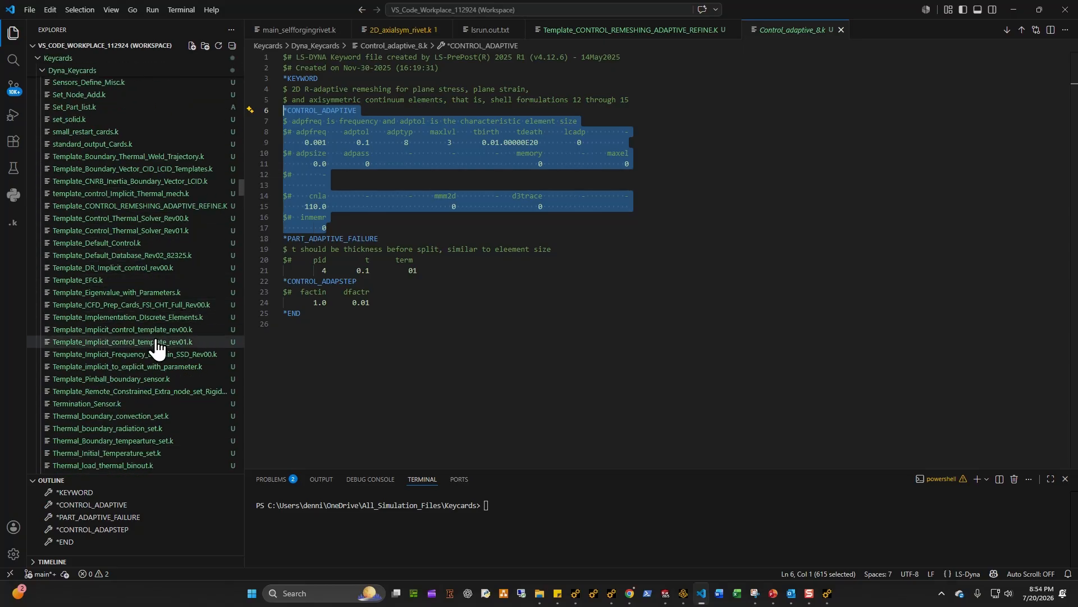
{"action": "left_click", "coordinate": [139, 254]}
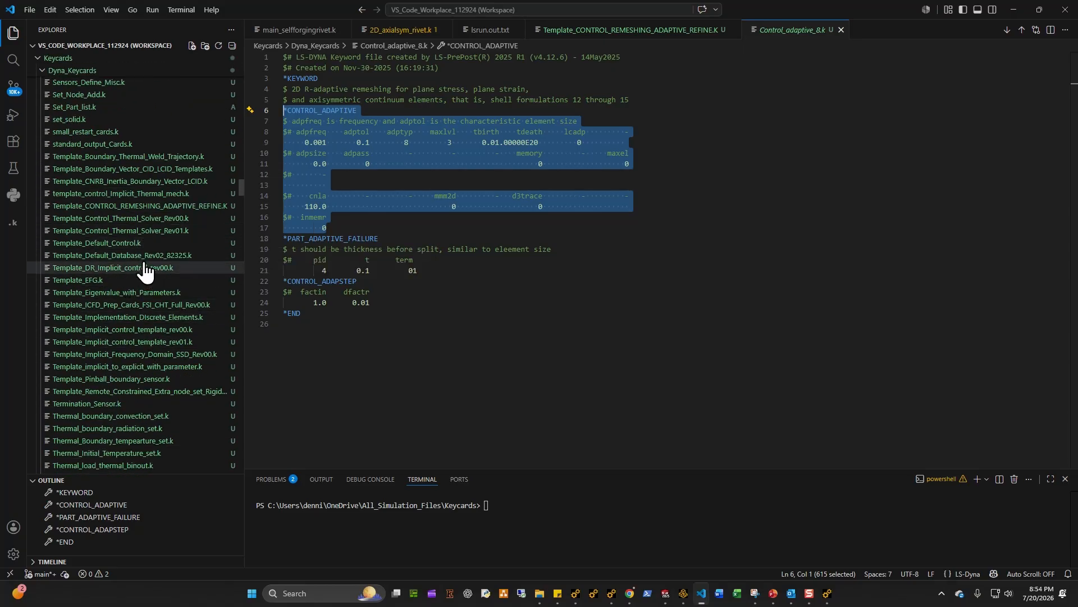
{"action": "left_click", "coordinate": [441, 392]}
{"action": "left_click_drag", "start_coordinate": [414, 397], "coordinate": [228, 84]}
{"action": "key", "text": "ctrl+c"}
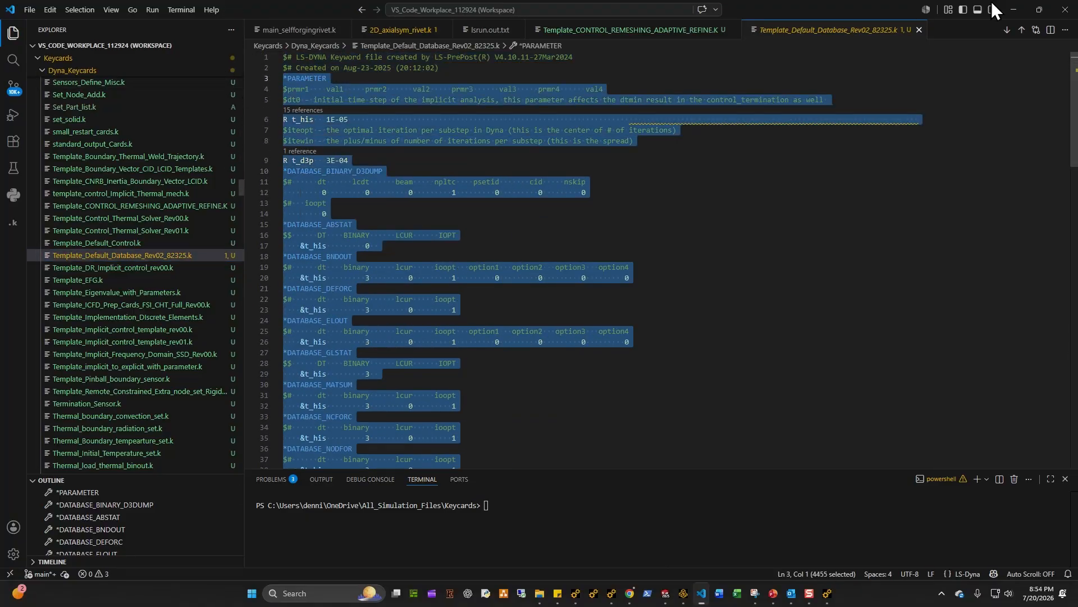
{"action": "left_click", "coordinate": [1014, 10]}
{"action": "left_click", "coordinate": [336, 130]}
{"action": "key", "text": "ctrl+a"}
{"action": "key", "text": "ctrl+v"}
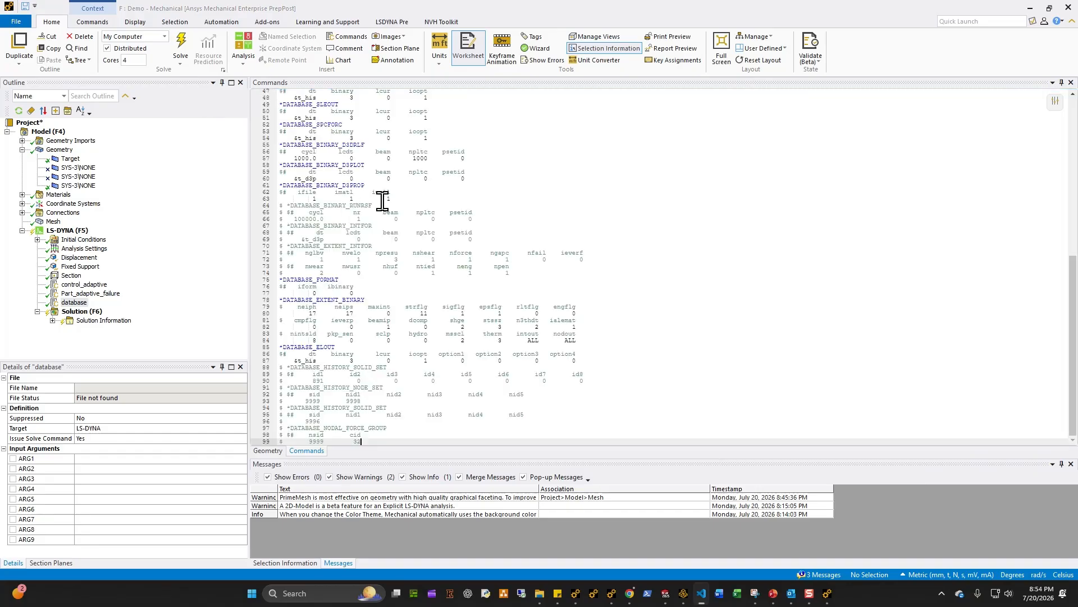
Step: Review the pasted PARAMETER and DATABASE keyword blocks in the database snippet
{"action": "scroll", "coordinate": [415, 196], "scroll_direction": "up", "scroll_amount": 15}
{"action": "left_click", "coordinate": [355, 130]}
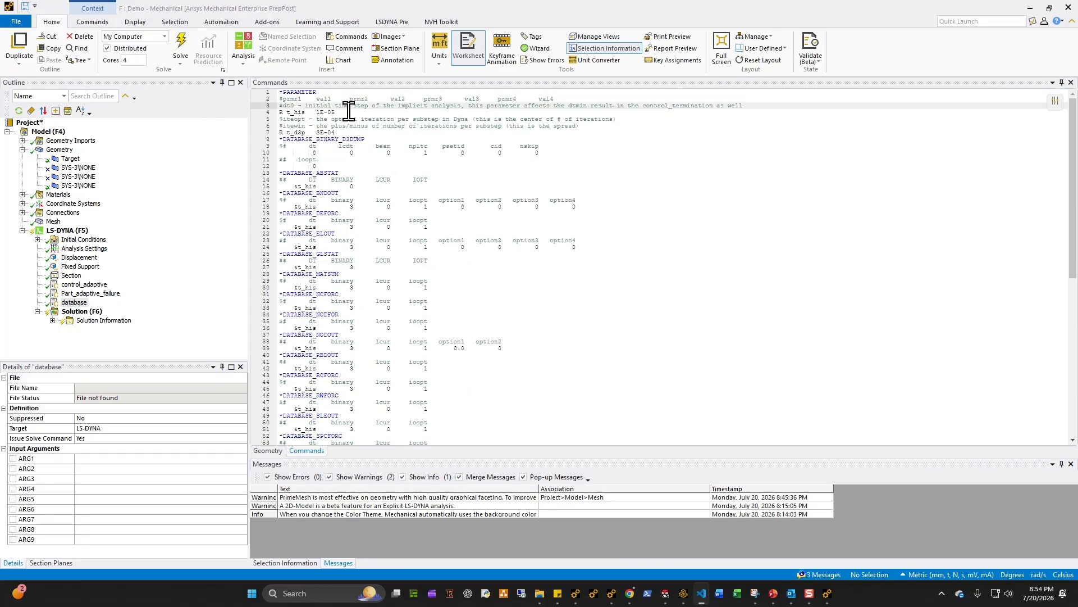
{"action": "left_click", "coordinate": [349, 112]}
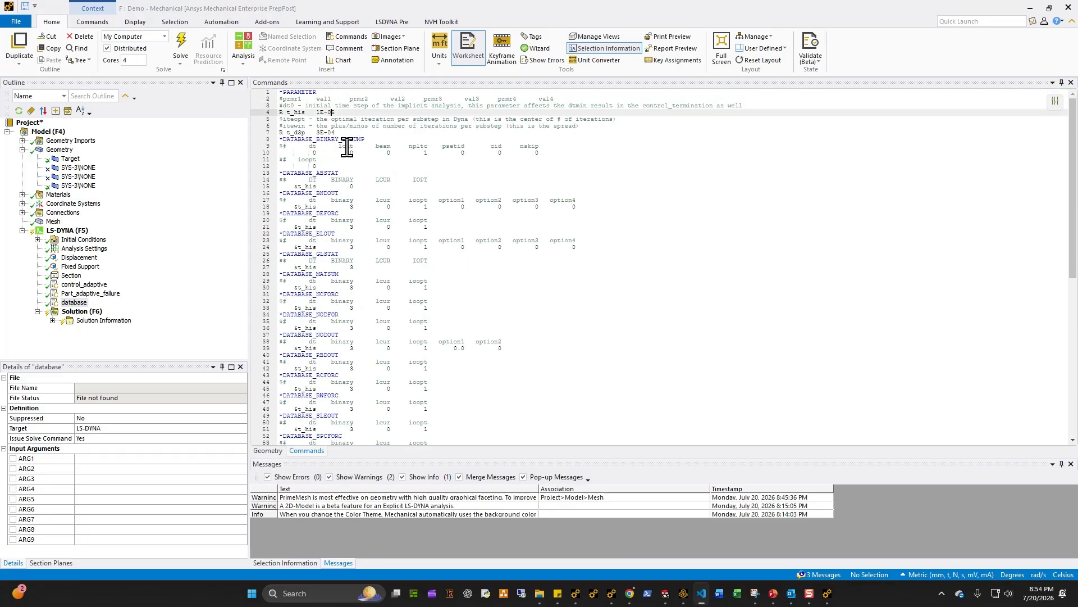
{"action": "key", "text": "Down"}
{"action": "key", "text": "Down"}
{"action": "key", "text": "Down"}
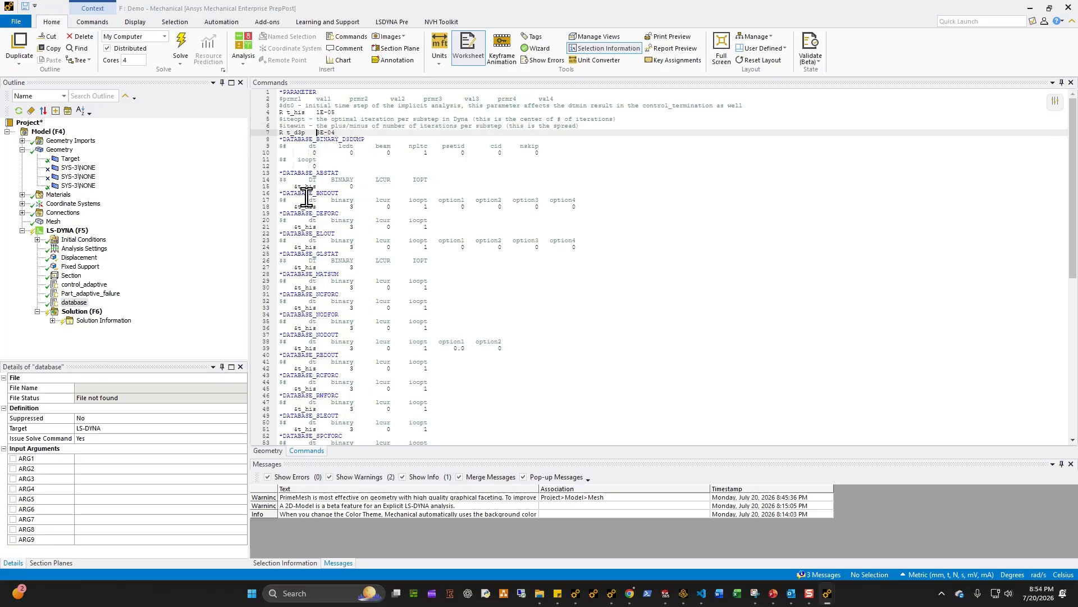
{"action": "key", "text": "Up"}
{"action": "key", "text": "Up"}
{"action": "key", "text": "Up"}
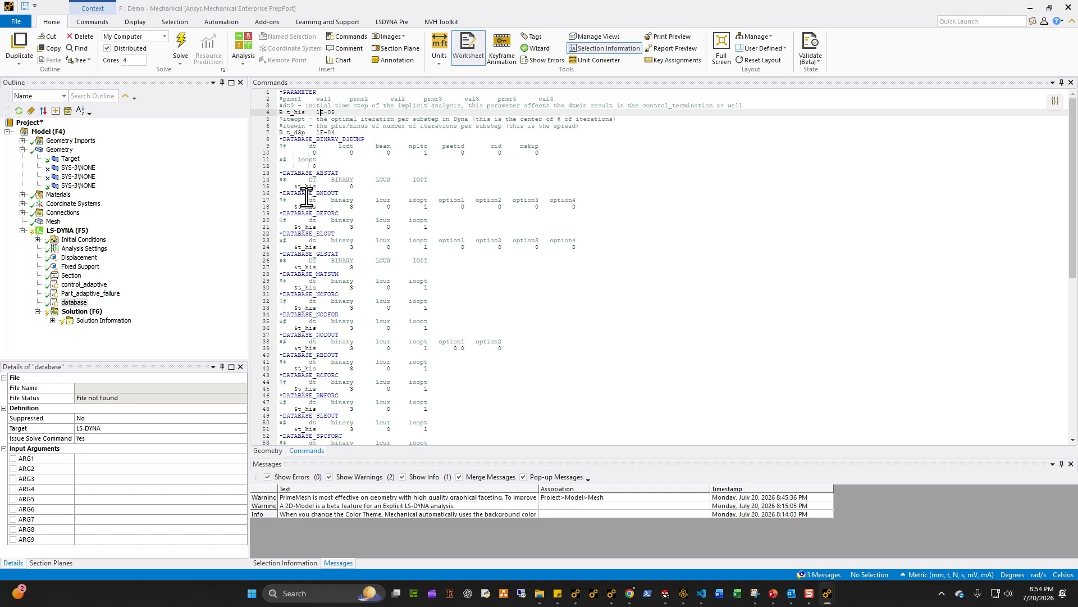
{"action": "left_click", "coordinate": [380, 146]}
{"action": "scroll", "coordinate": [398, 337], "scroll_direction": "down", "scroll_amount": 15}
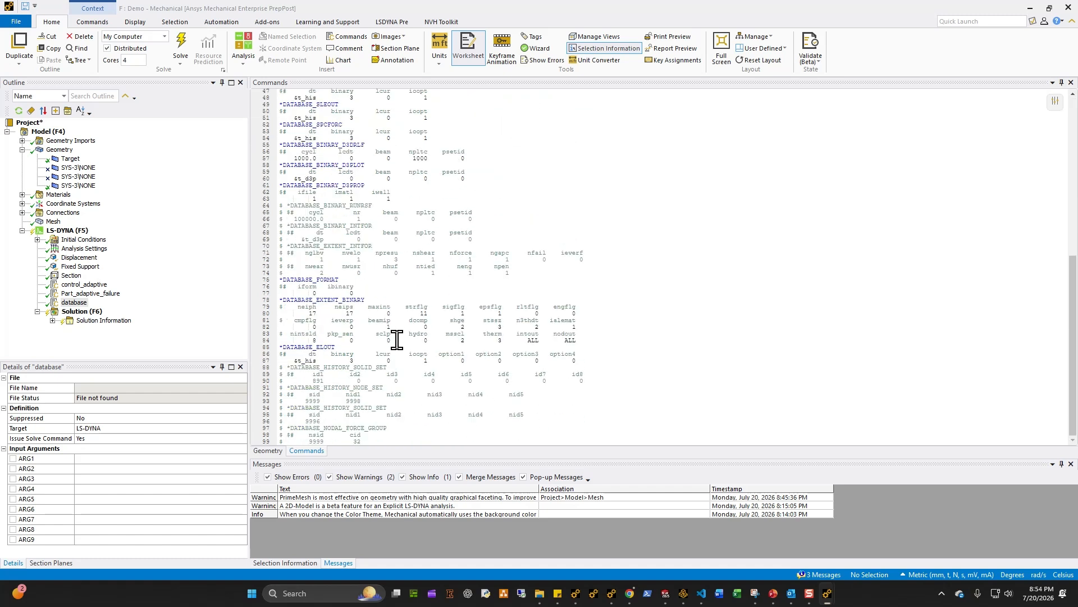
{"action": "scroll", "coordinate": [462, 371], "scroll_direction": "up", "scroll_amount": 2}
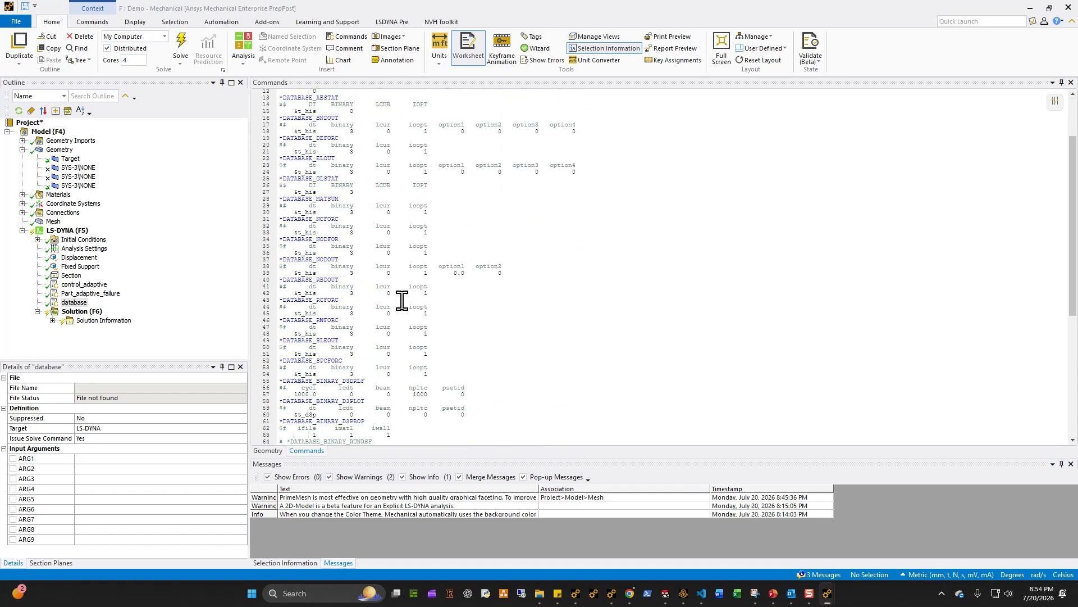
{"action": "scroll", "coordinate": [371, 318], "scroll_direction": "down", "scroll_amount": 2}
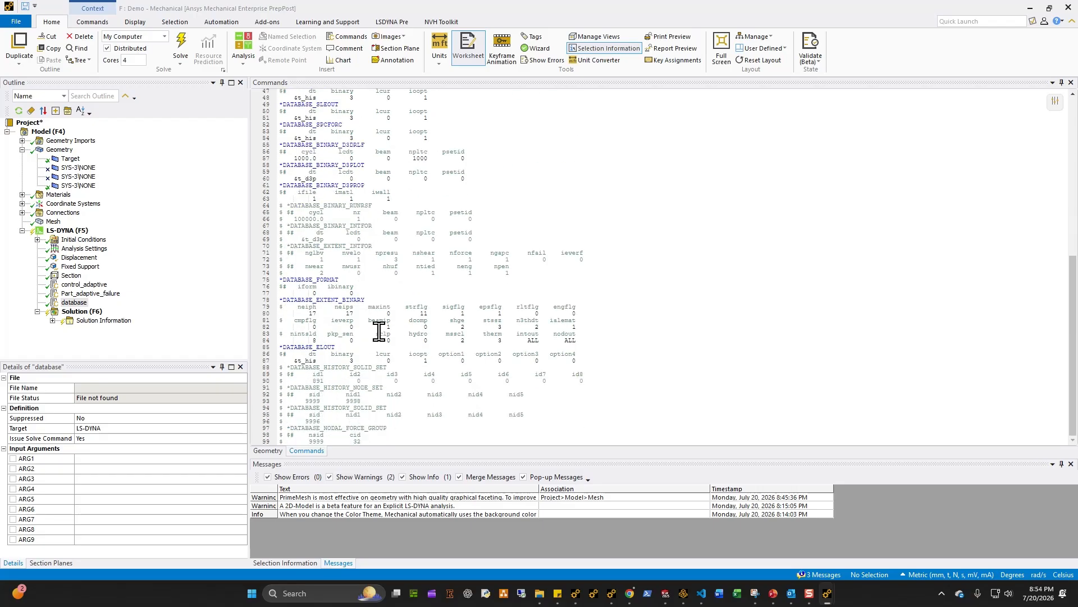
{"action": "scroll", "coordinate": [379, 331], "scroll_direction": "up", "scroll_amount": 15}
{"action": "scroll", "coordinate": [379, 332], "scroll_direction": "down", "scroll_amount": 3}
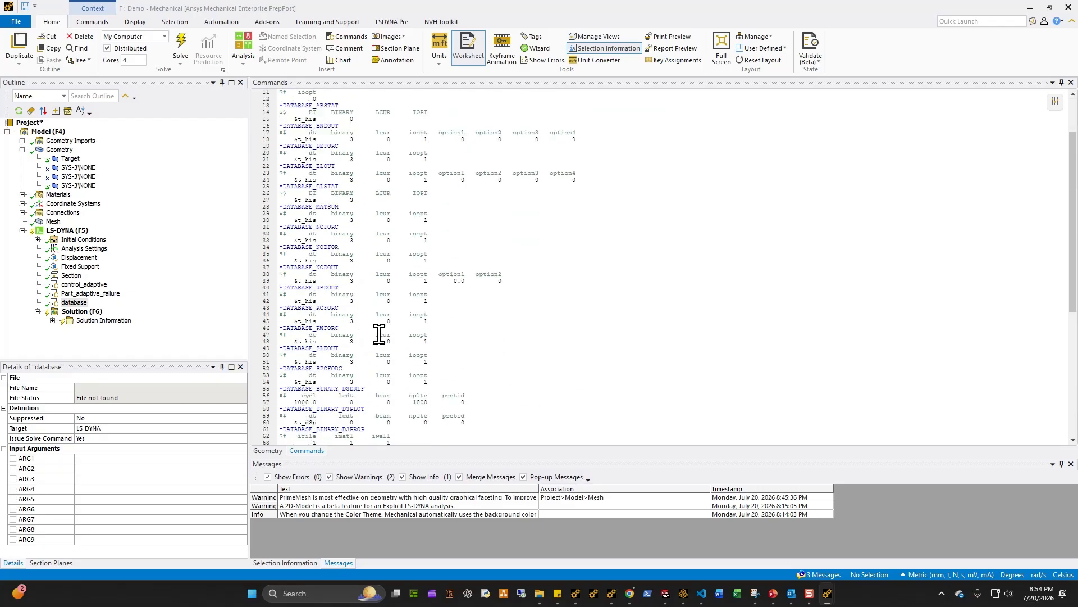
{"action": "scroll", "coordinate": [379, 334], "scroll_direction": "down", "scroll_amount": 8}
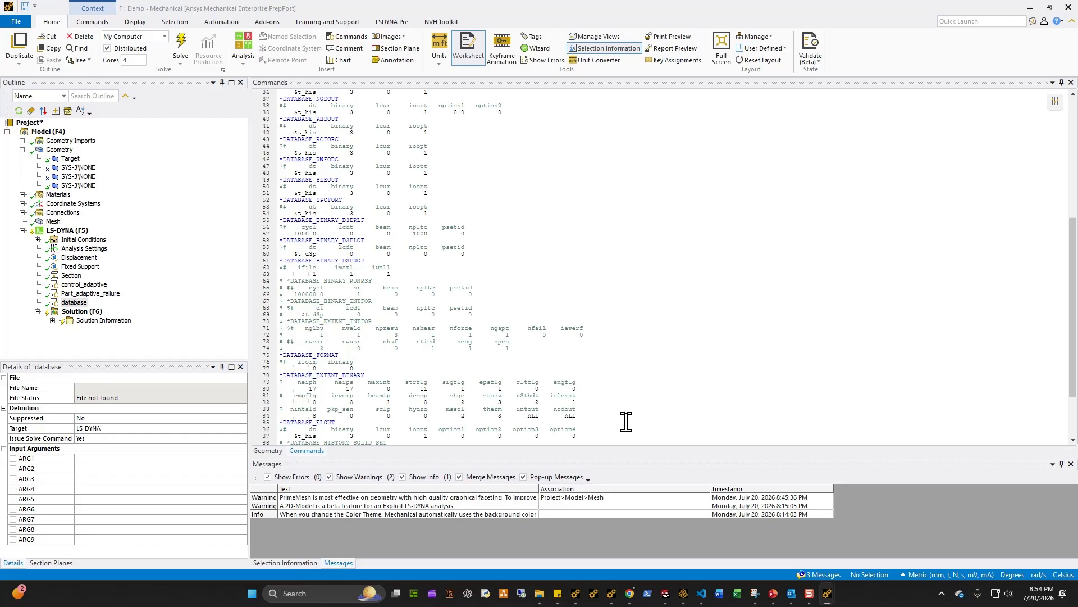
{"action": "left_click_drag", "start_coordinate": [626, 421], "coordinate": [376, 340]}
Step: Rename the third body under Geometry, the steel punch, as piercer
{"action": "left_click", "coordinate": [111, 309]}
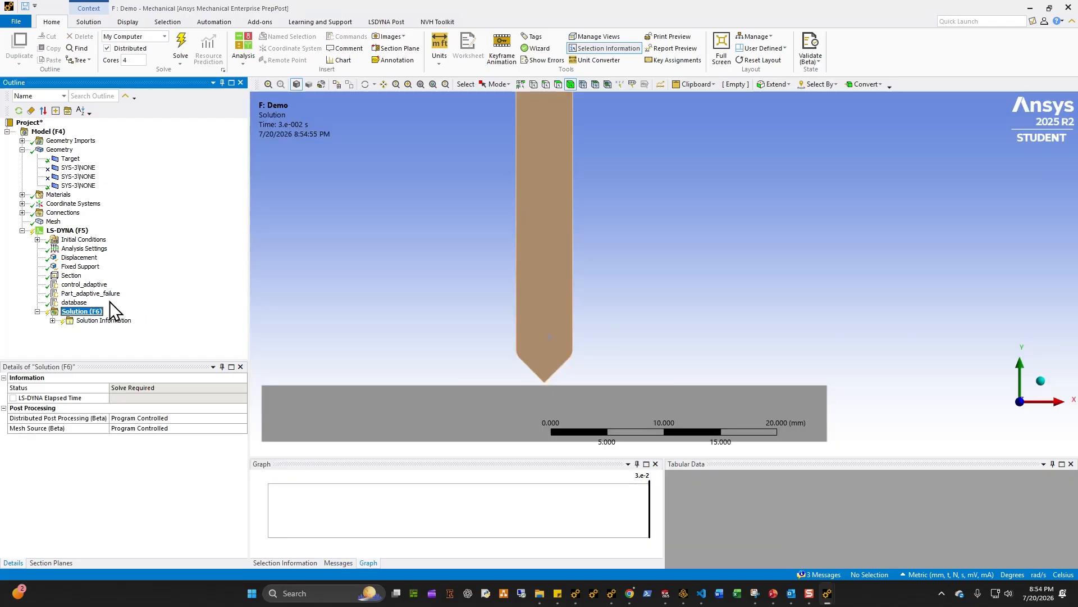
{"action": "left_click", "coordinate": [72, 167]}
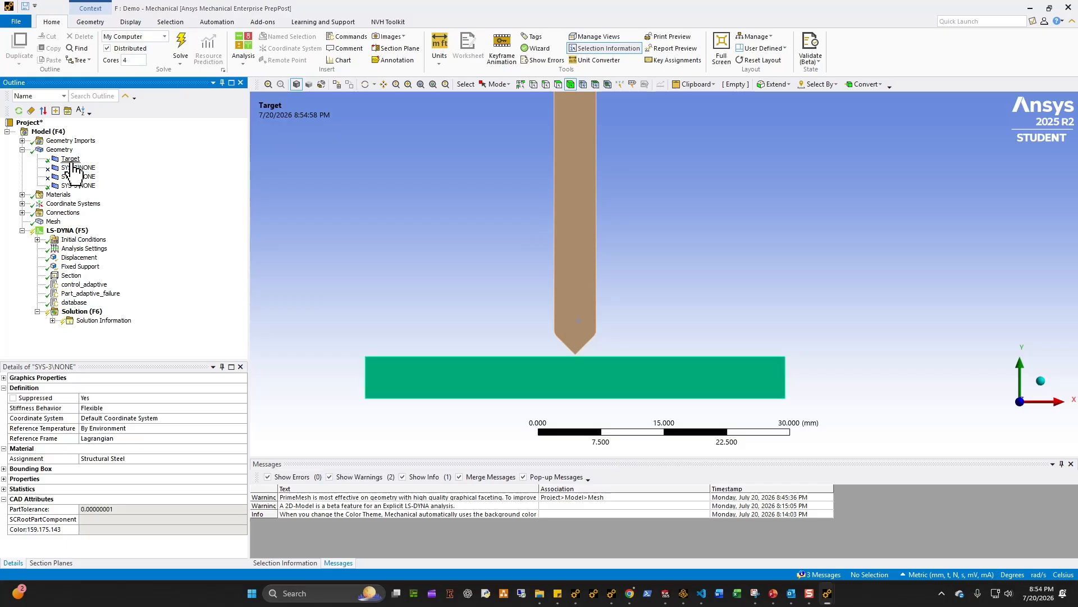
{"action": "left_click", "coordinate": [91, 185]}
{"action": "type", "text": "pun"}
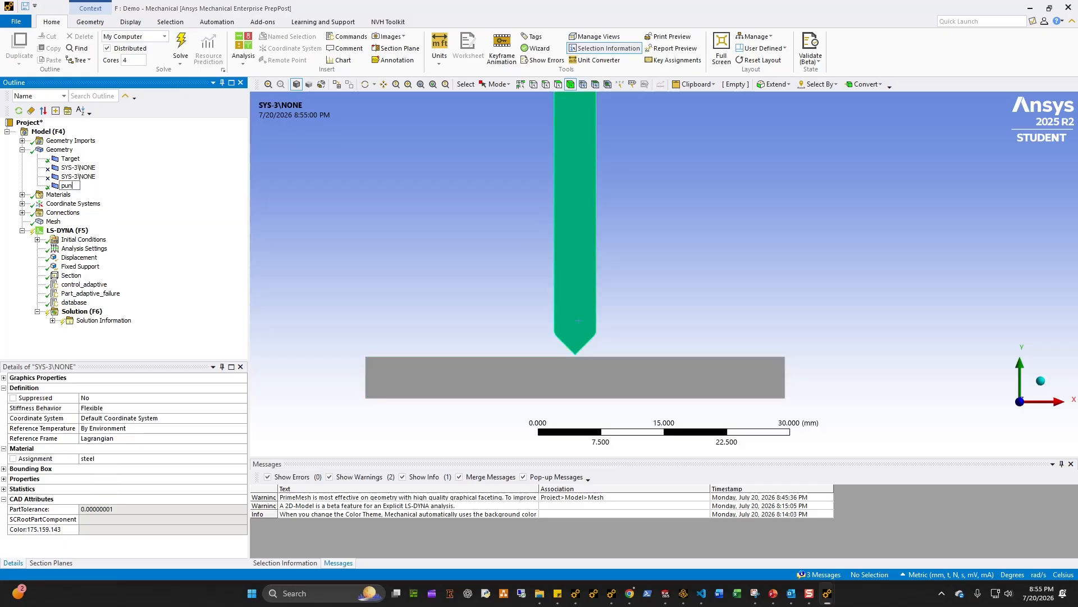
{"action": "type", "text": "ch"}
{"action": "key", "text": "Return"}
Step: Review the displacement, fixed support, section and keyword snippet objects of the LS-DYNA analysis before solving
{"action": "left_click", "coordinate": [76, 311]}
{"action": "left_click", "coordinate": [92, 258]}
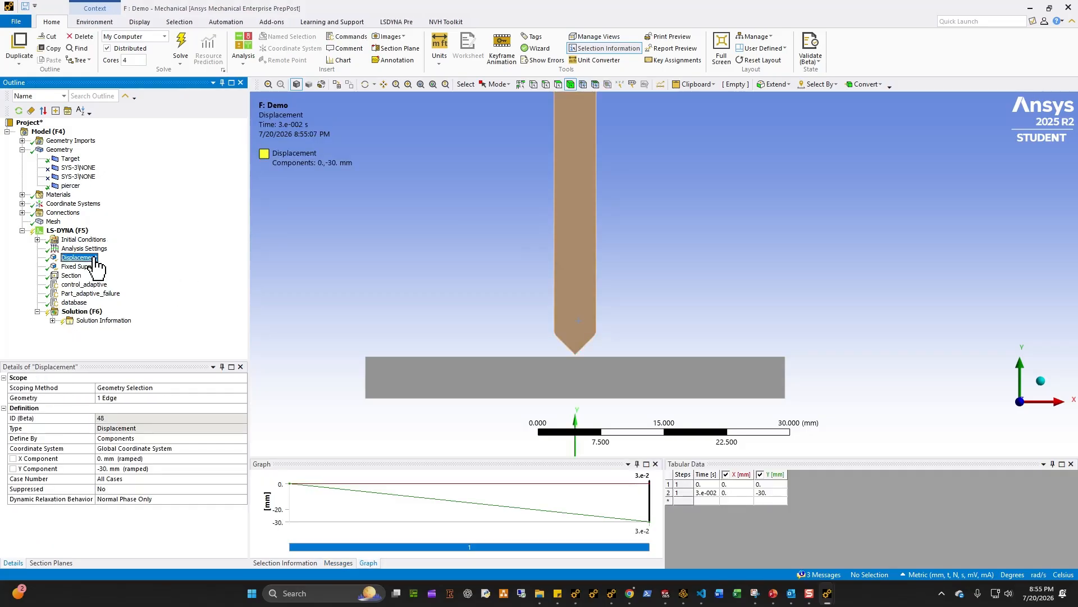
{"action": "scroll", "coordinate": [728, 317], "scroll_direction": "down", "scroll_amount": 7}
{"action": "middle_click_drag", "start_coordinate": [696, 320], "coordinate": [666, 354], "text": "ctrl"}
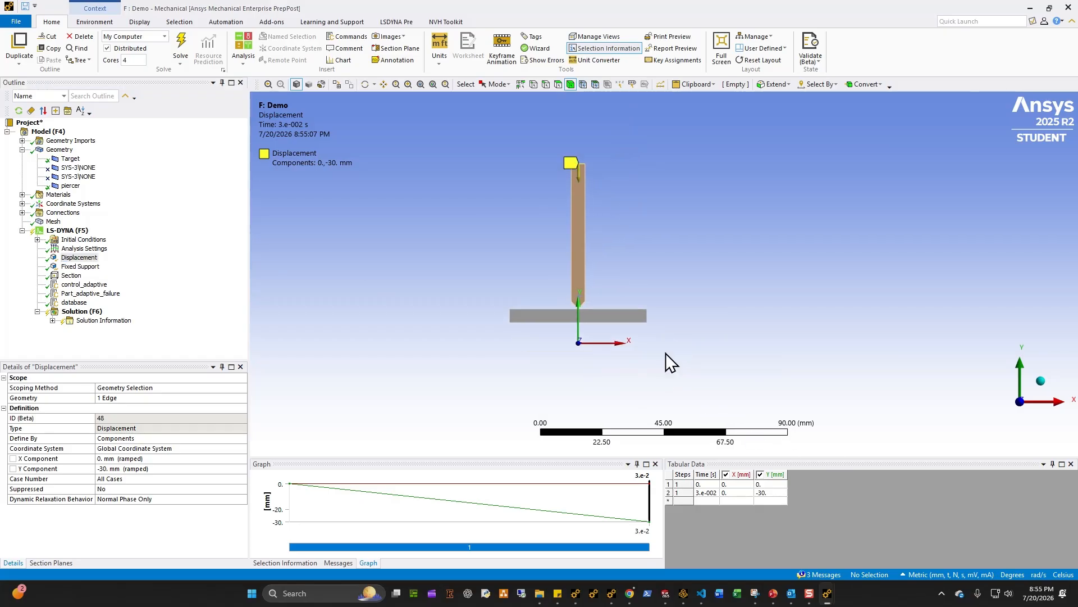
{"action": "scroll", "coordinate": [654, 361], "scroll_direction": "up", "scroll_amount": 3}
{"action": "middle_click_drag", "start_coordinate": [571, 328], "coordinate": [538, 355], "text": "ctrl"}
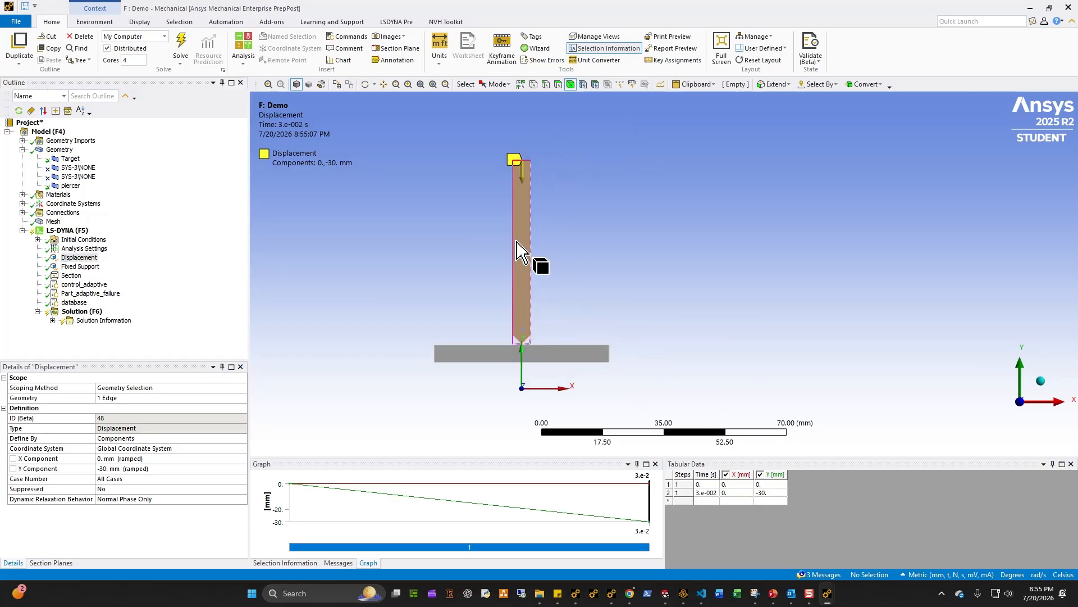
{"action": "left_click", "coordinate": [73, 268]}
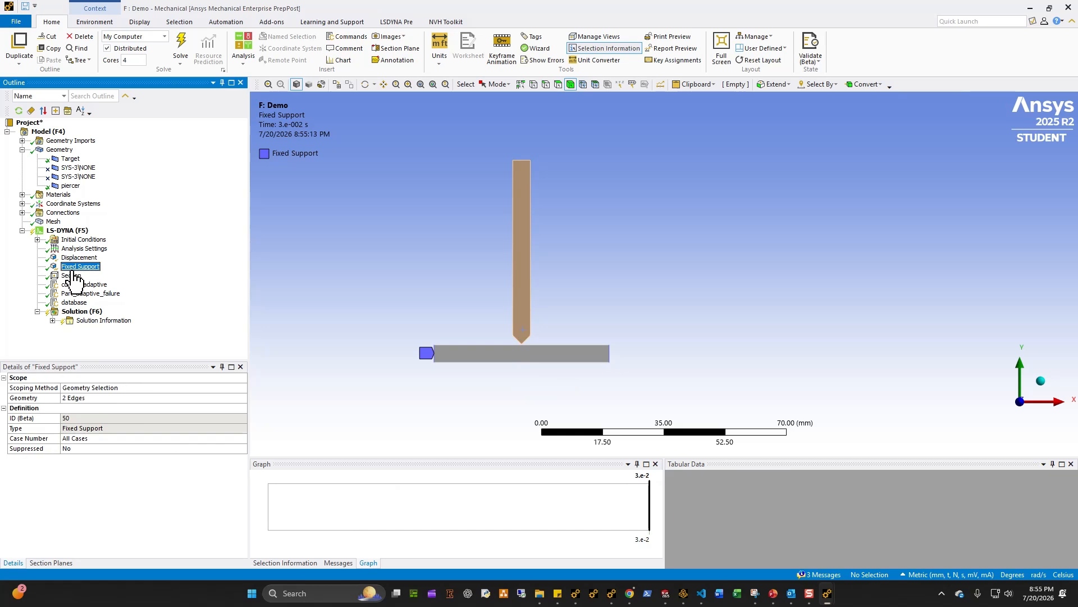
{"action": "left_click", "coordinate": [73, 275]}
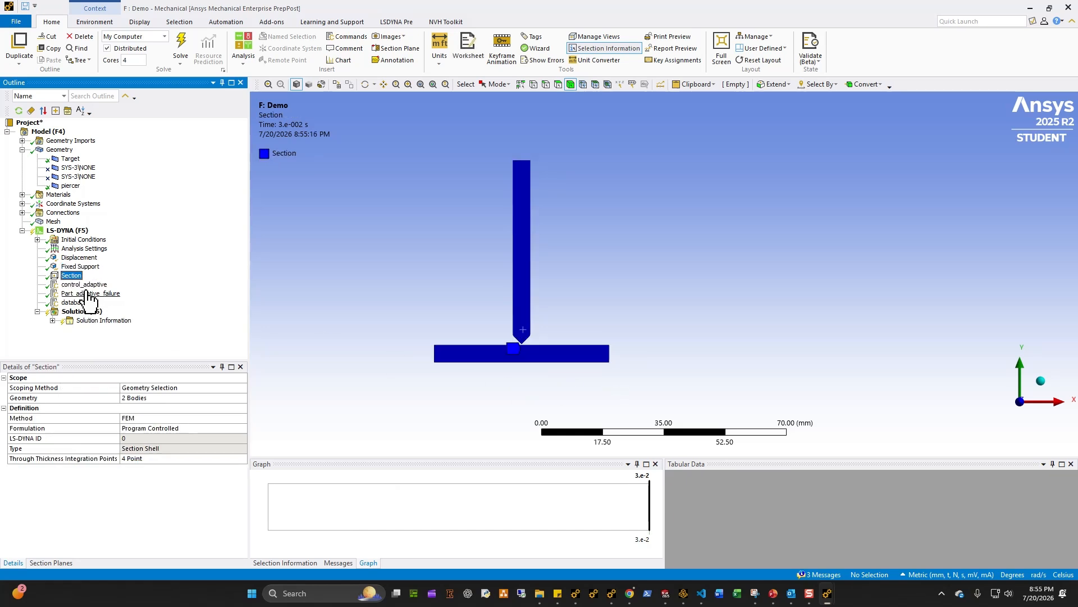
{"action": "left_click", "coordinate": [84, 284]}
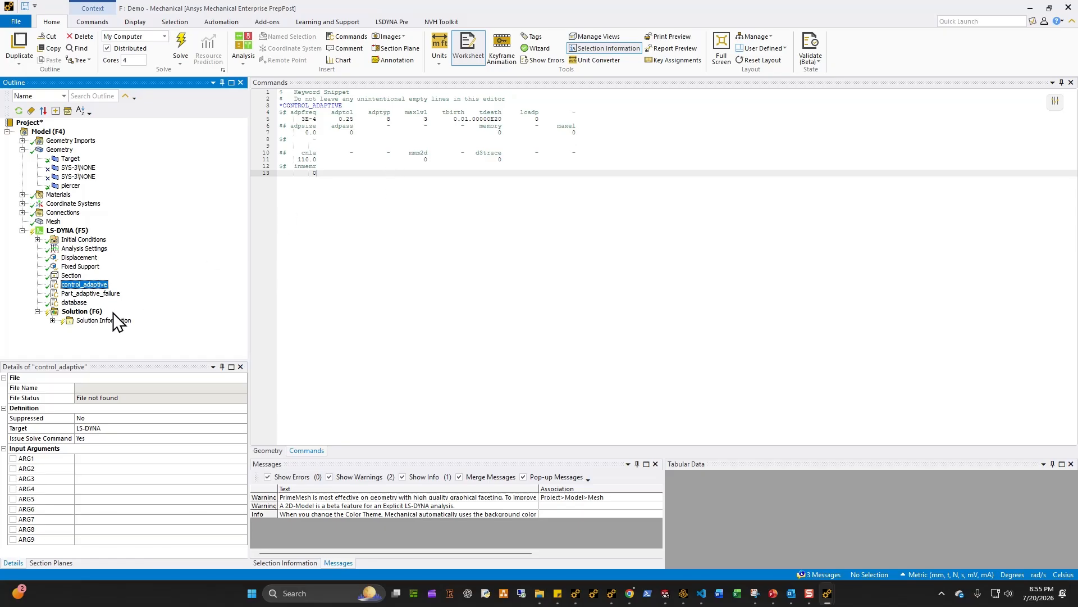
{"action": "left_click", "coordinate": [107, 294]}
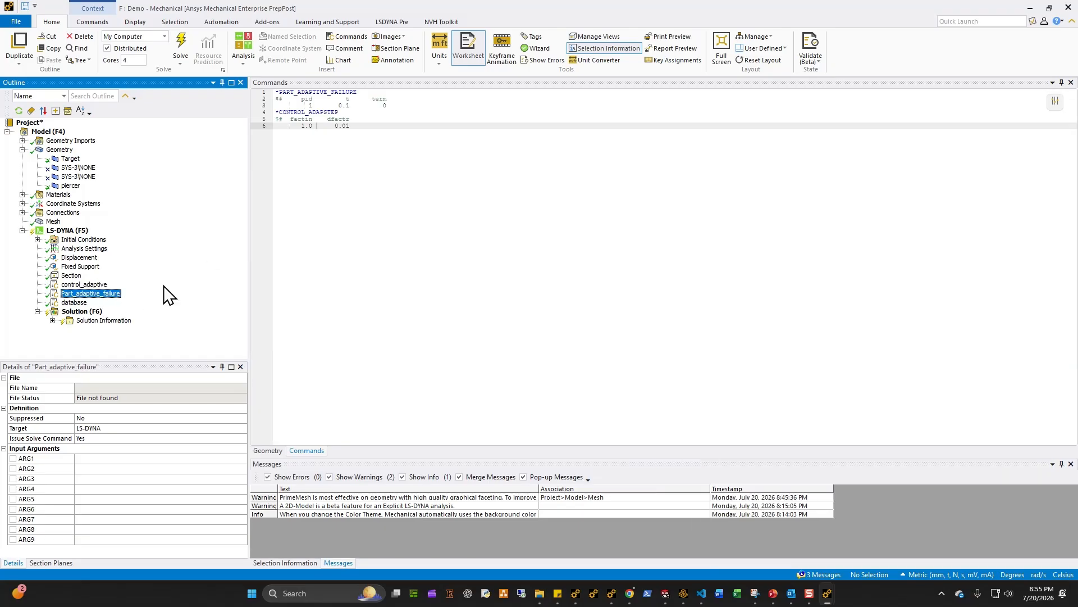
{"action": "left_click", "coordinate": [66, 230]}
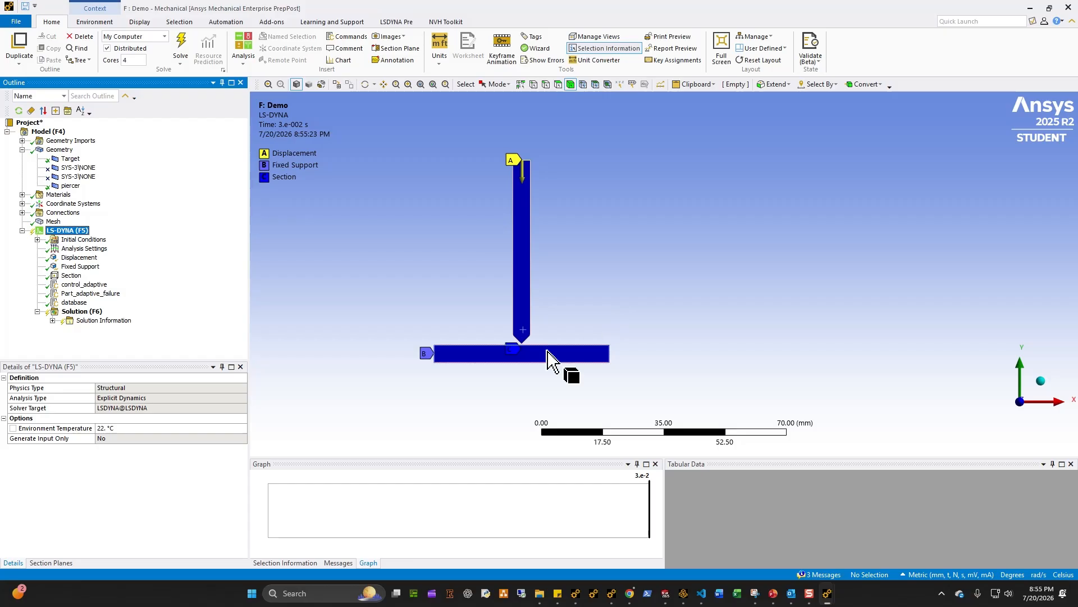
{"action": "middle_click_drag", "start_coordinate": [486, 359], "coordinate": [505, 353], "text": "ctrl"}
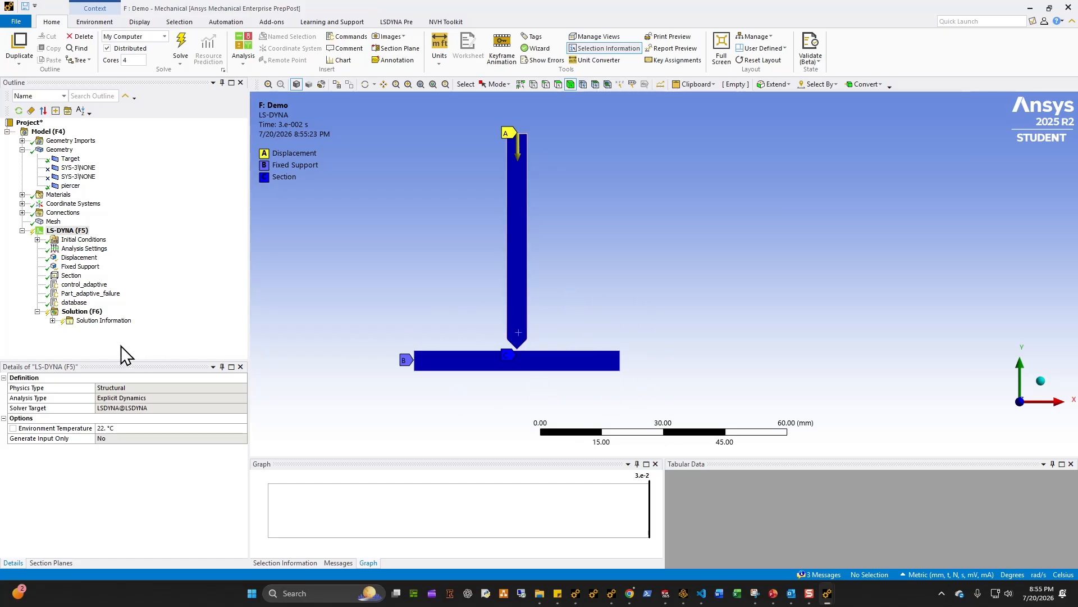
{"action": "left_click", "coordinate": [81, 312]}
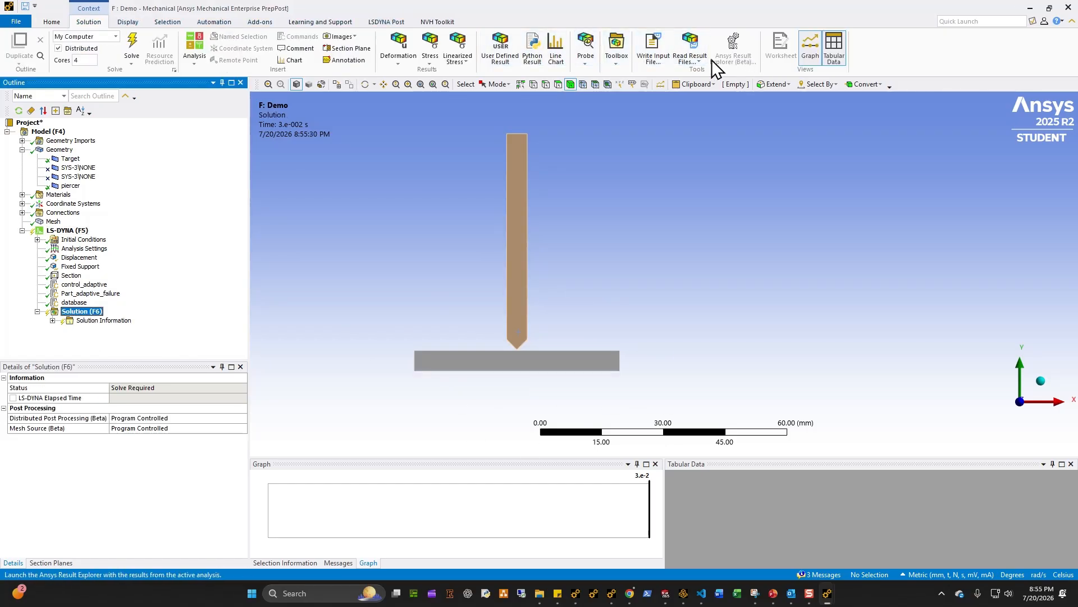
Step: Start writing the LS-DYNA input file as an LS-DYNA Input Files (*.k) type and browse to the Dyna_Staging folder
{"action": "left_click", "coordinate": [652, 50]}
{"action": "left_click", "coordinate": [606, 393]}
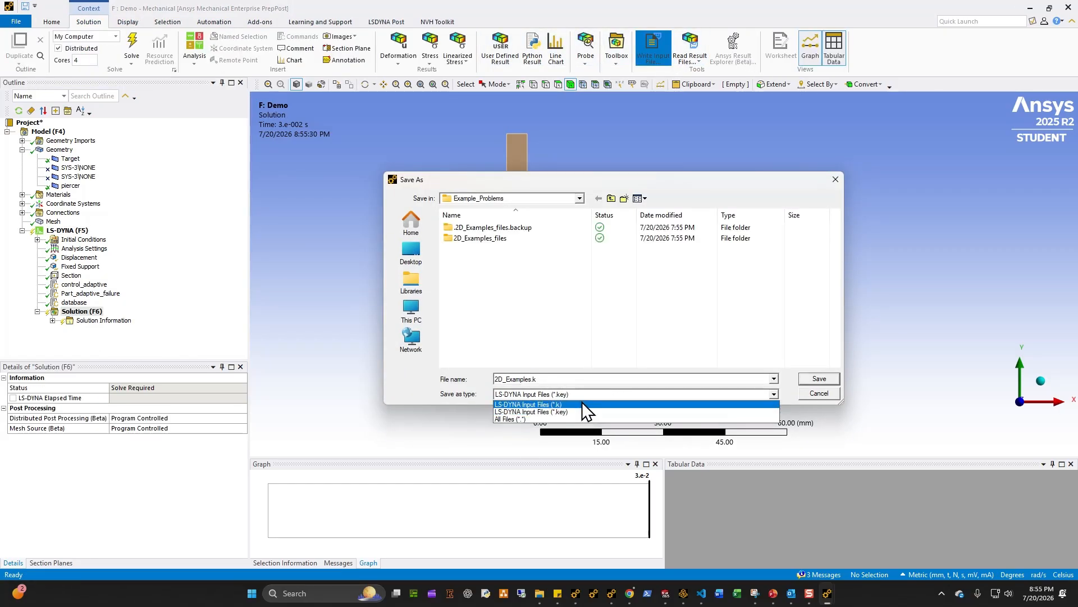
{"action": "left_click", "coordinate": [582, 403]}
{"action": "left_click", "coordinate": [612, 199]}
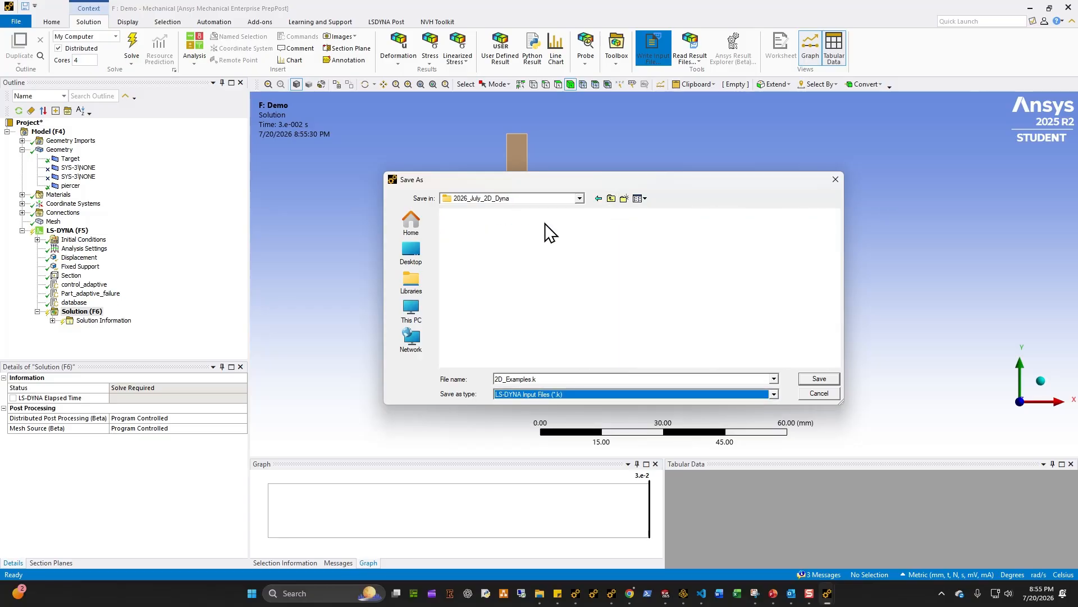
{"action": "left_click", "coordinate": [411, 222]}
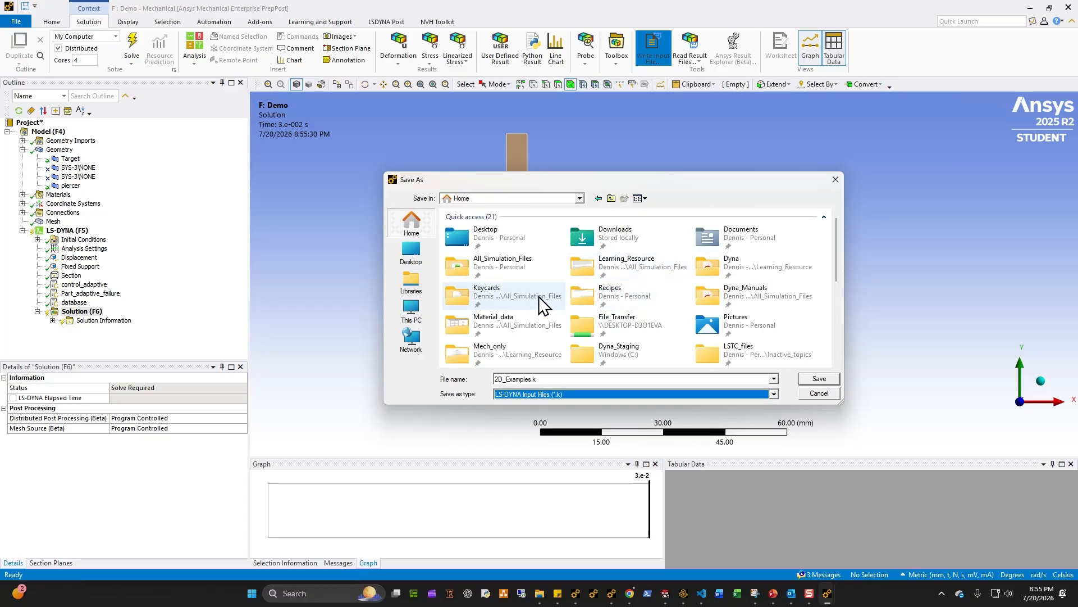
{"action": "scroll", "coordinate": [679, 343], "scroll_direction": "down", "scroll_amount": 3}
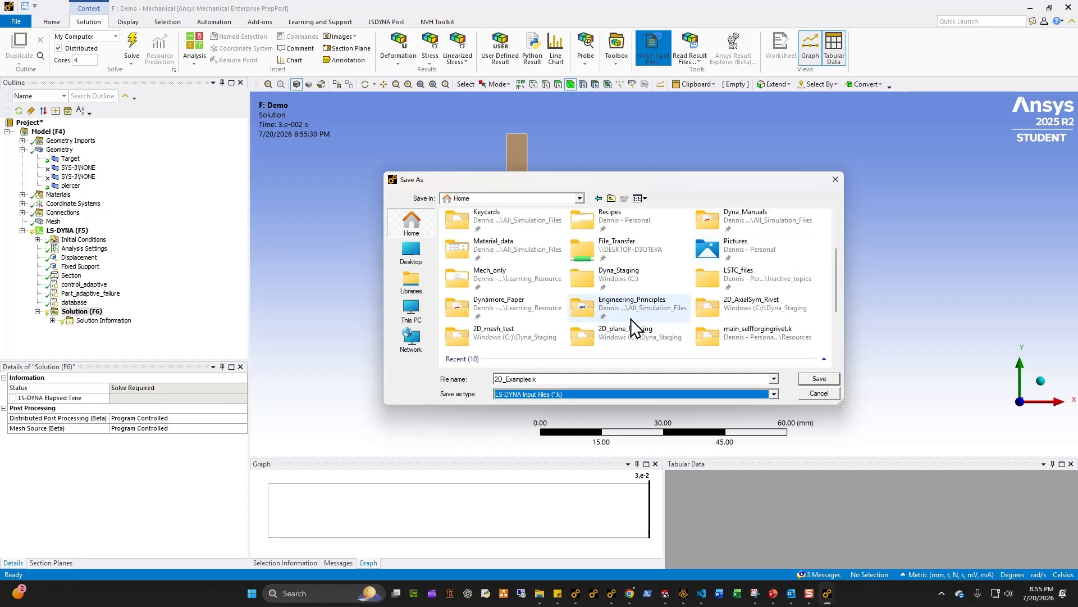
{"action": "scroll", "coordinate": [612, 337], "scroll_direction": "up", "scroll_amount": 3}
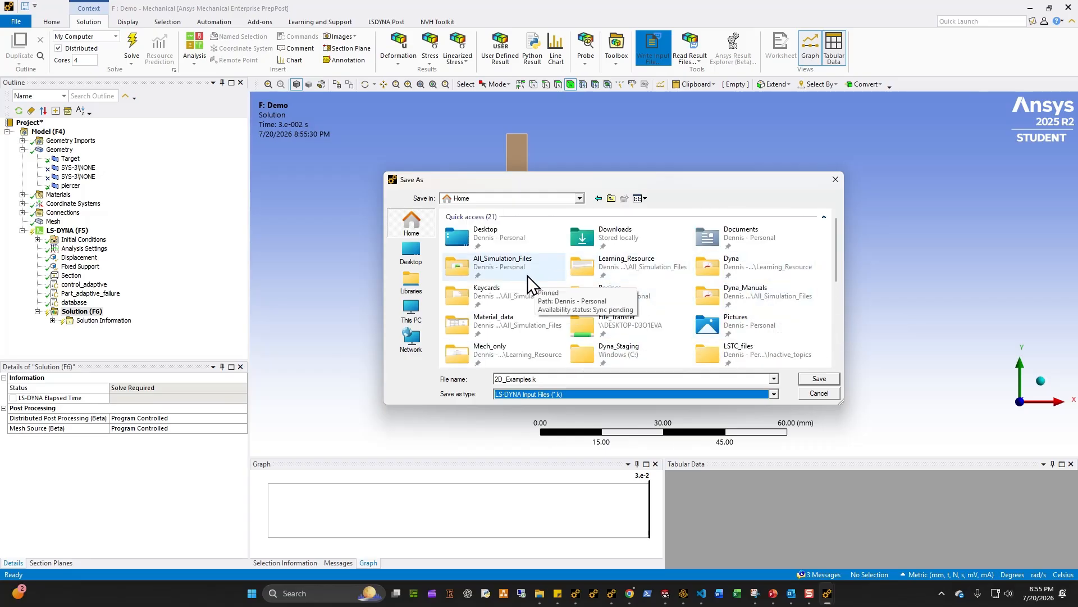
{"action": "scroll", "coordinate": [618, 315], "scroll_direction": "down", "scroll_amount": 3}
{"action": "double_click", "coordinate": [659, 275]}
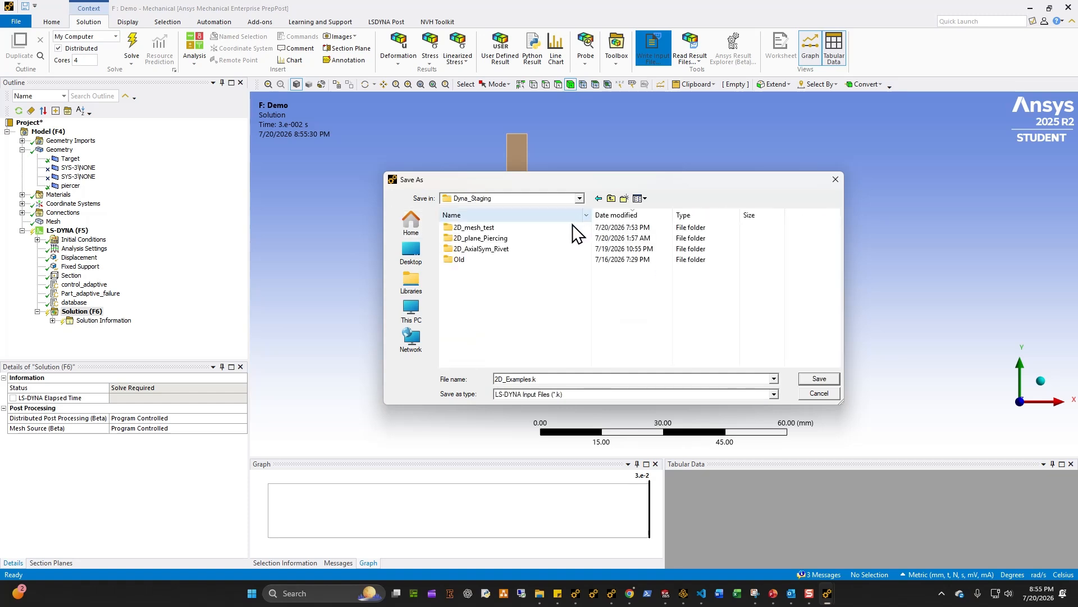
Step: Create a new folder named demo inside Dyna_Staging and save 2D_Examples.k into it
{"action": "right_click", "coordinate": [503, 297]}
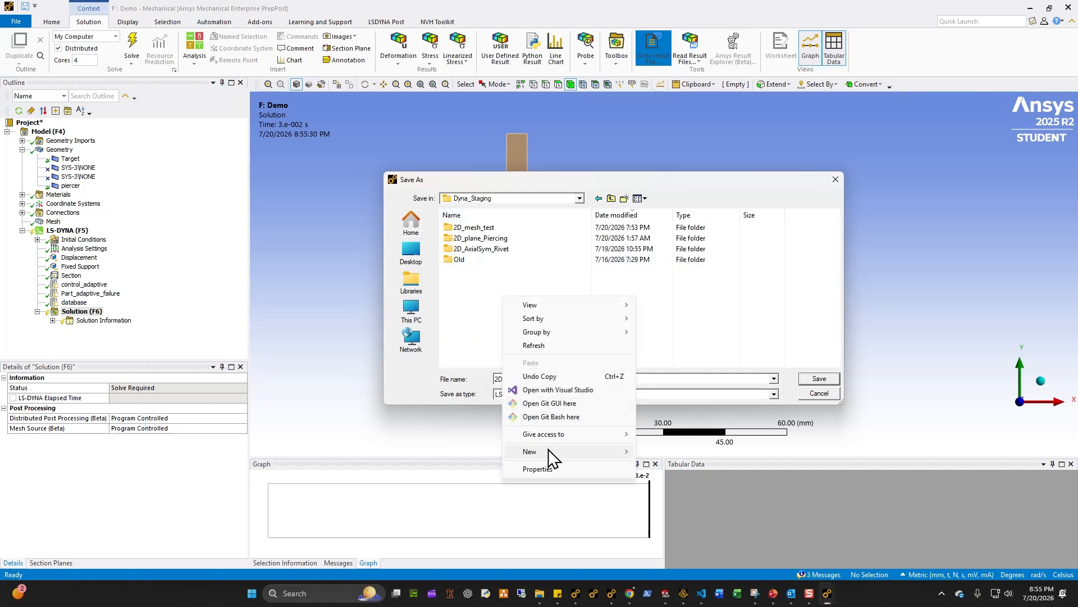
{"action": "mouse_move", "coordinate": [551, 451]}
{"action": "left_click", "coordinate": [655, 284]}
{"action": "type", "text": "demo"}
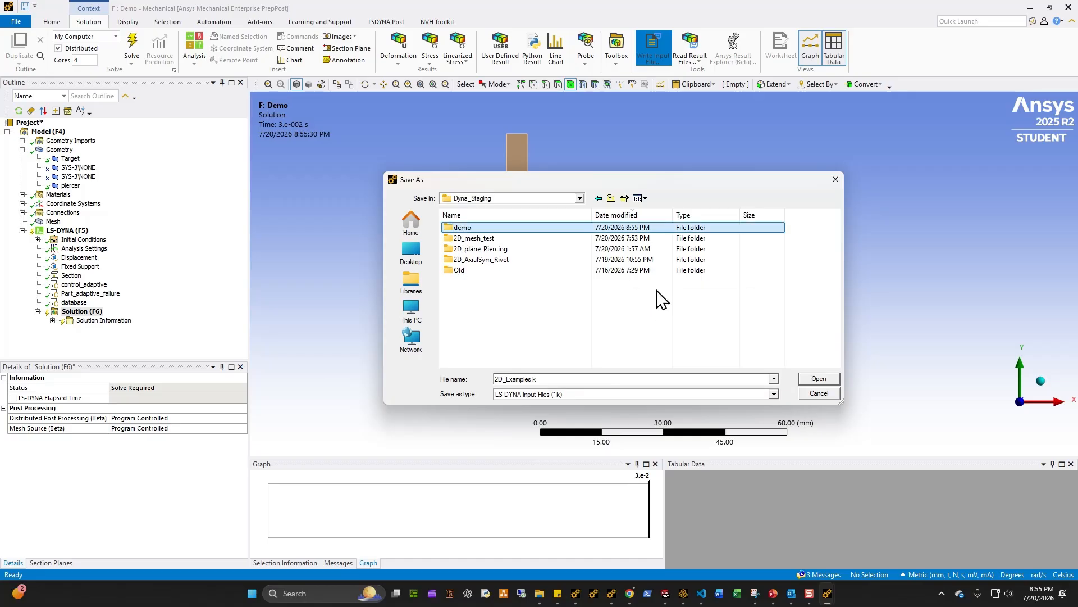
{"action": "double_click", "coordinate": [490, 229]}
{"action": "left_click", "coordinate": [804, 379]}
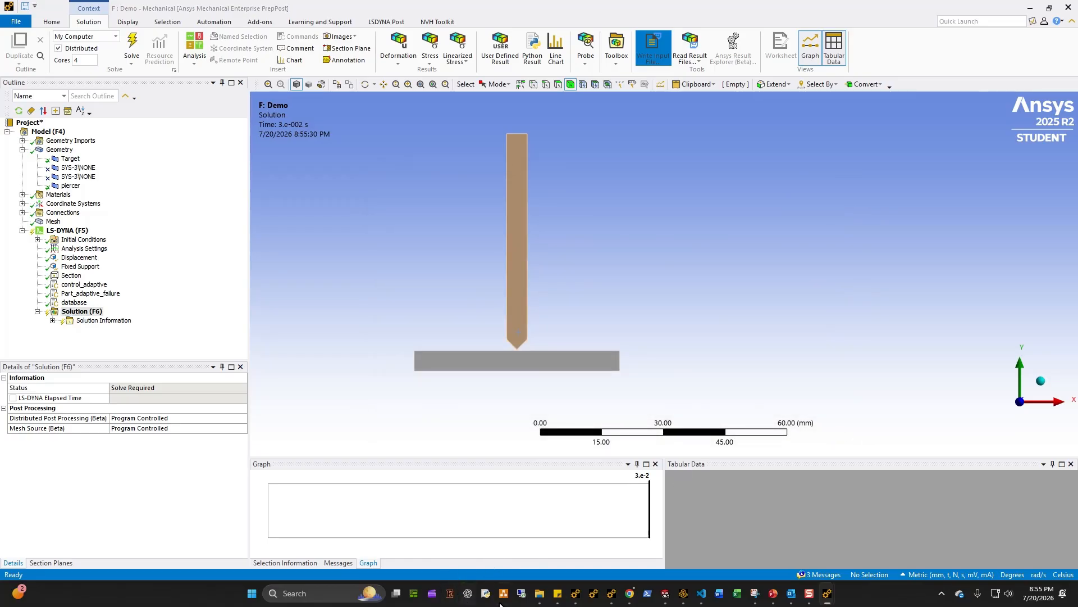
Step: Open the written 2D_Examples.k from the Dyna_Staging demo folder in the code editor
{"action": "left_click", "coordinate": [539, 593]}
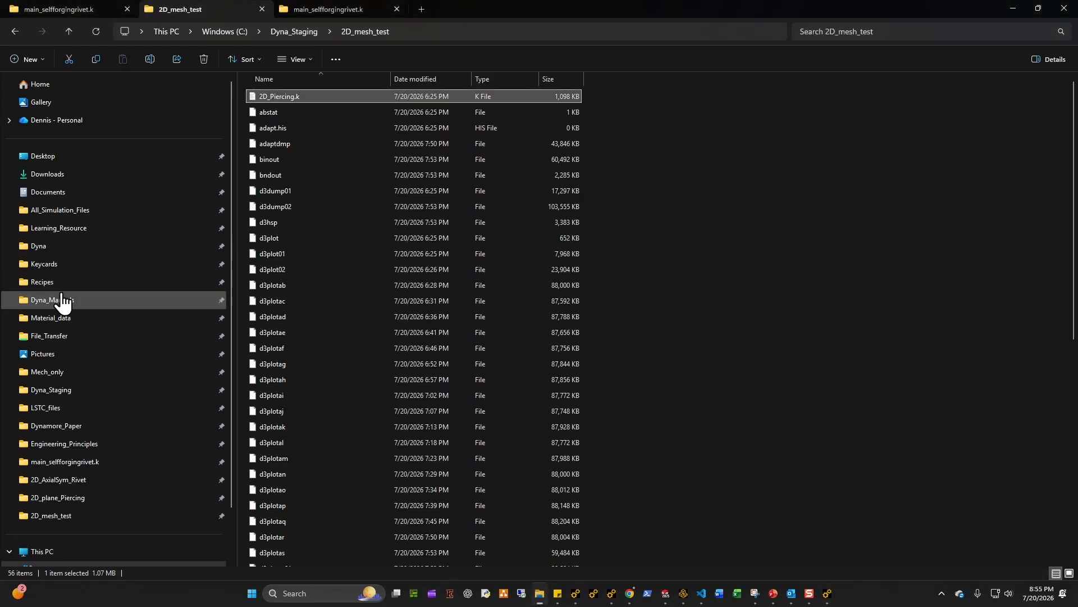
{"action": "left_click", "coordinate": [73, 390]}
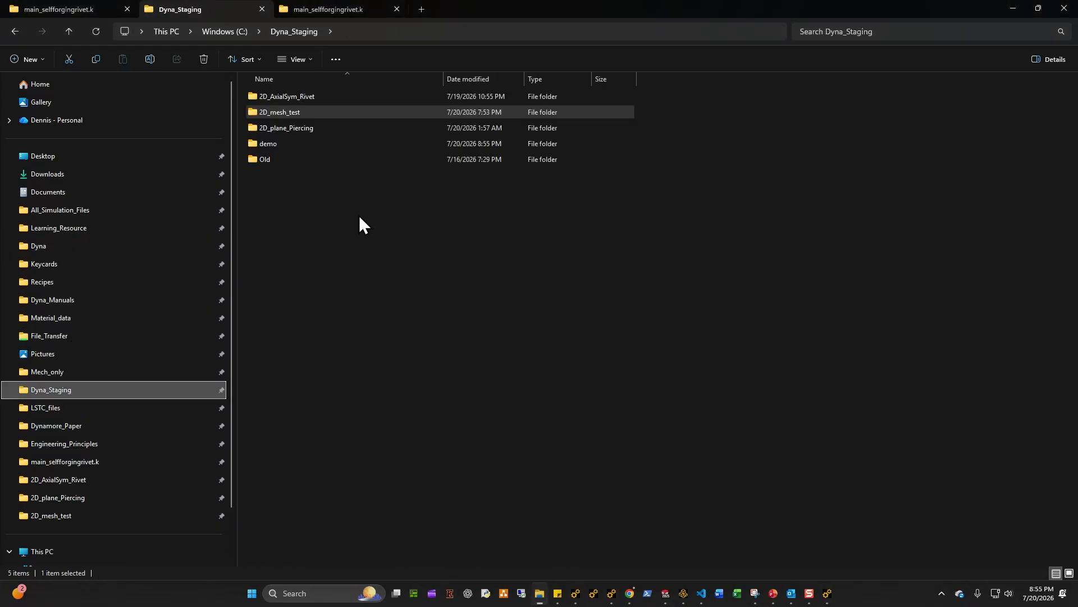
{"action": "double_click", "coordinate": [281, 145]}
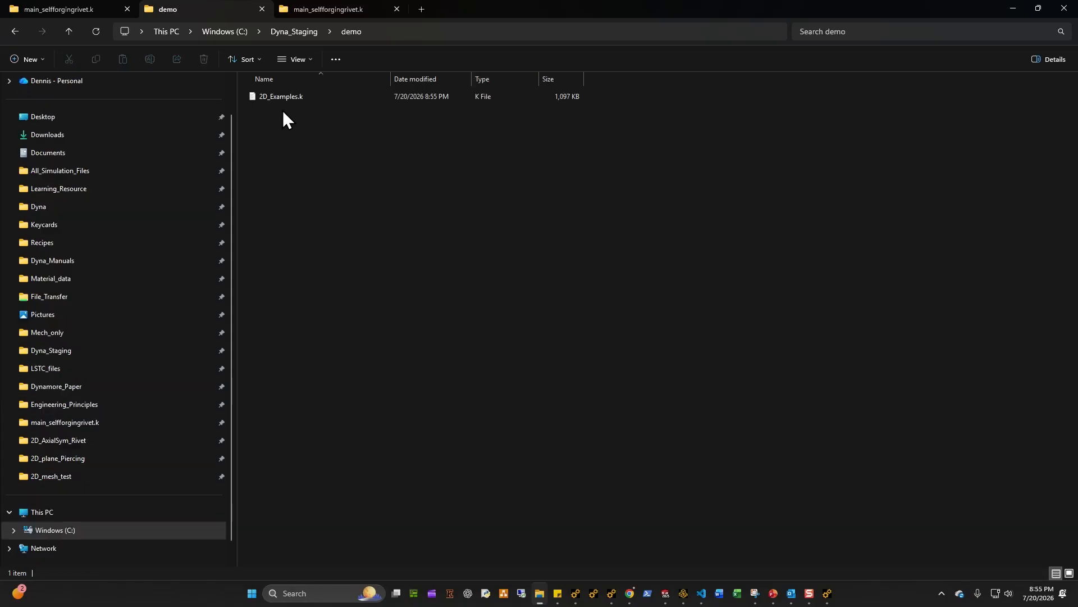
{"action": "double_click", "coordinate": [284, 99]}
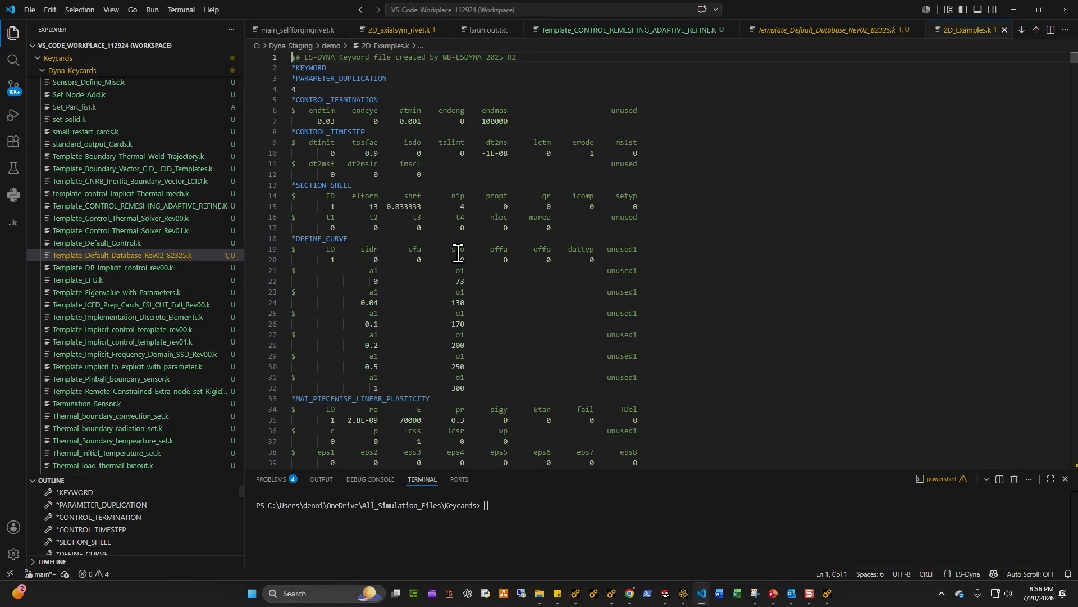
Step: Set the adopt field of the Target part's *PART card to 2 and save the keyword file
{"action": "scroll", "coordinate": [494, 275], "scroll_direction": "down", "scroll_amount": 5}
{"action": "scroll", "coordinate": [493, 276], "scroll_direction": "down", "scroll_amount": 4}
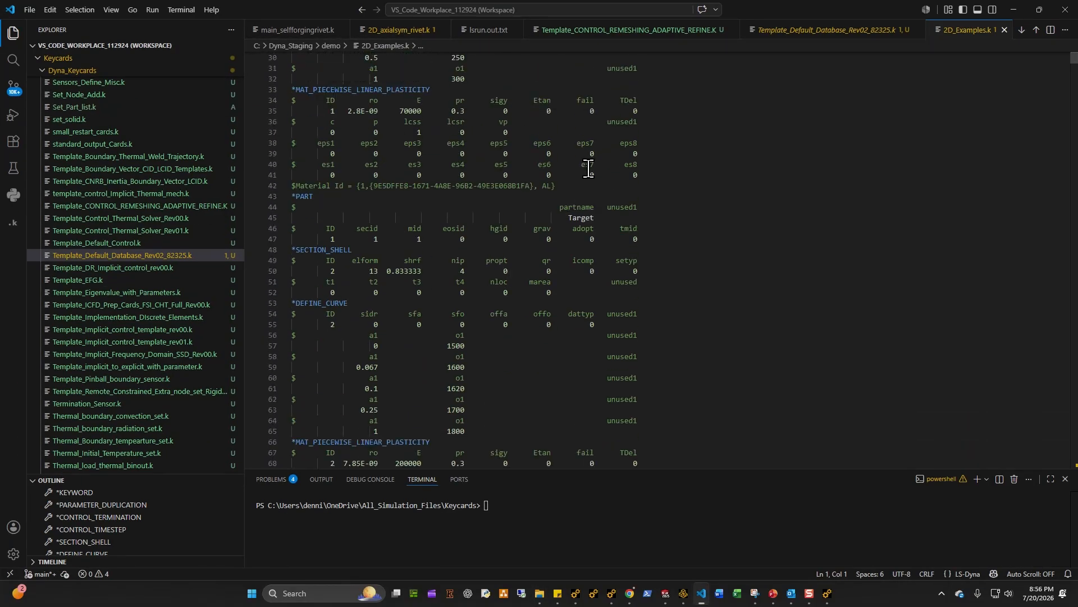
{"action": "double_click", "coordinate": [590, 239]}
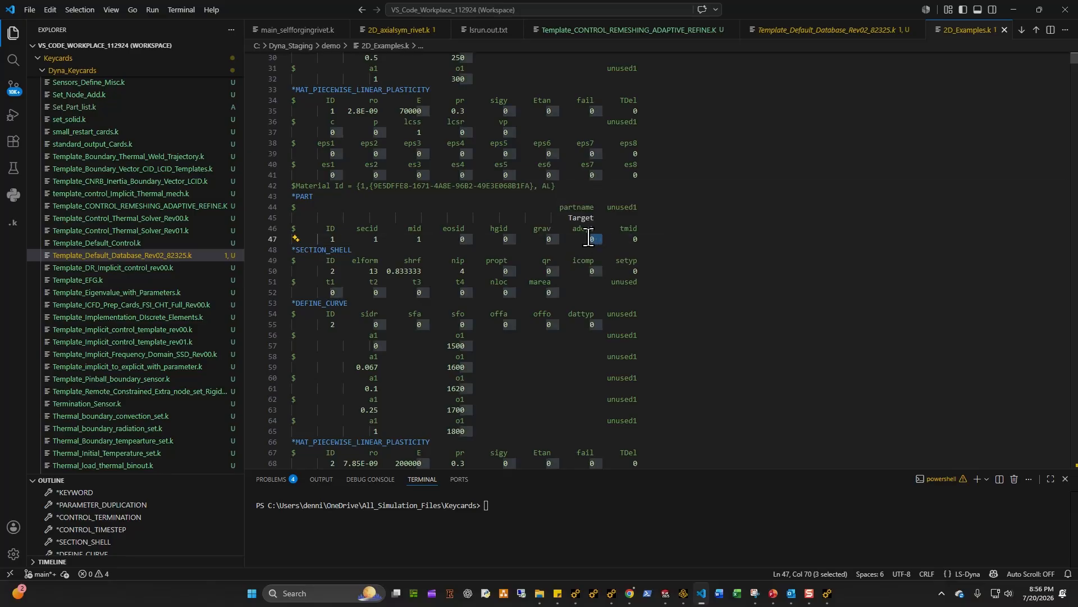
{"action": "type", "text": "2"}
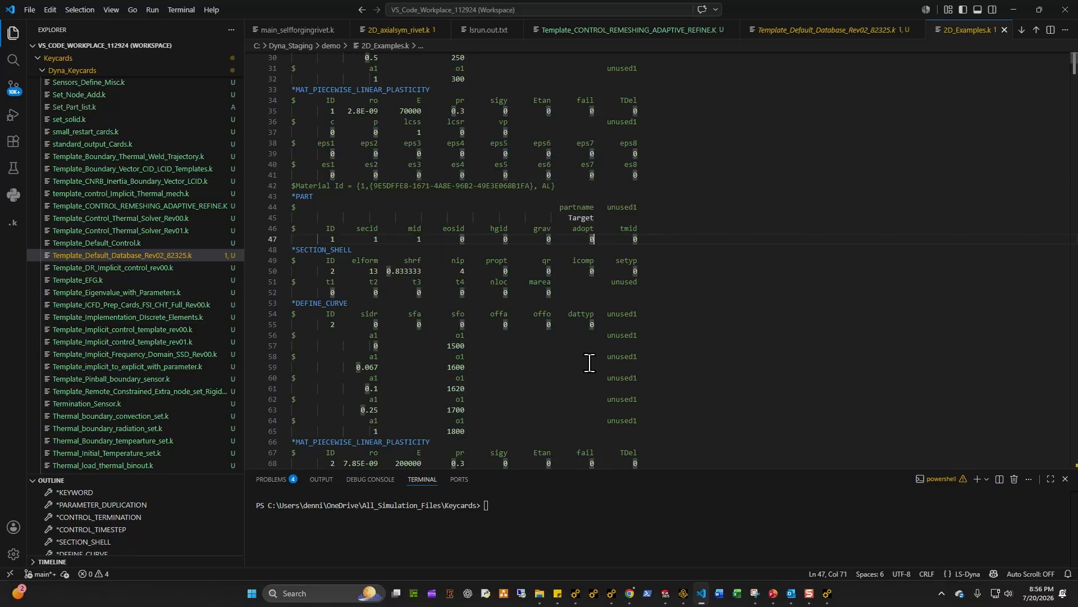
{"action": "key", "text": "ctrl+s"}
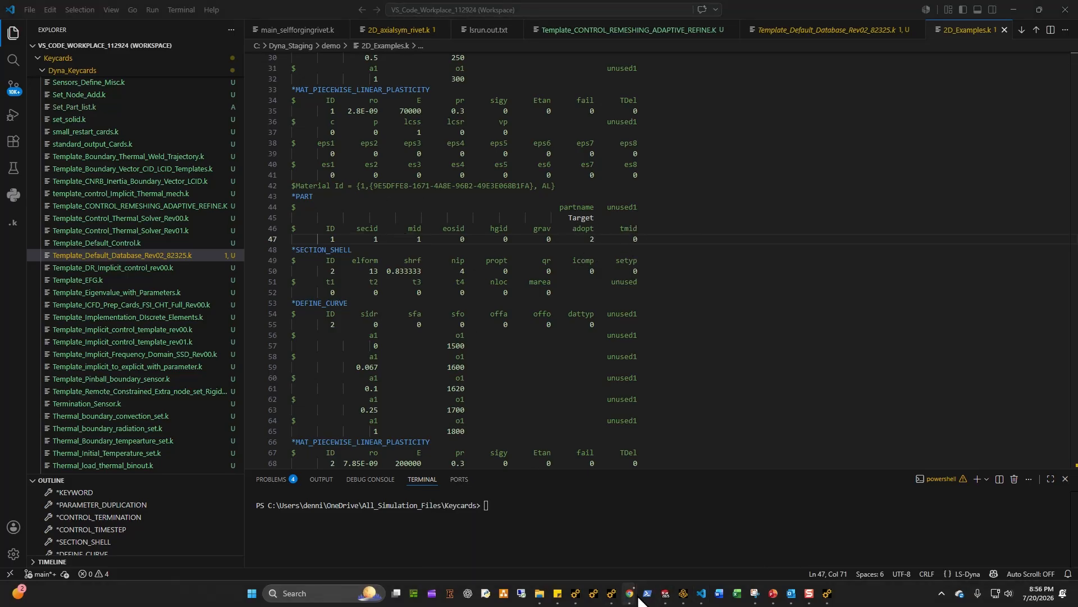
Step: Search the LS-DYNA Keyword Manual PDF for *part to find the *PART keyword
{"action": "mouse_move", "coordinate": [630, 593]}
{"action": "left_click", "coordinate": [600, 543]}
{"action": "key", "text": "ctrl+f"}
{"action": "type", "text": "*"}
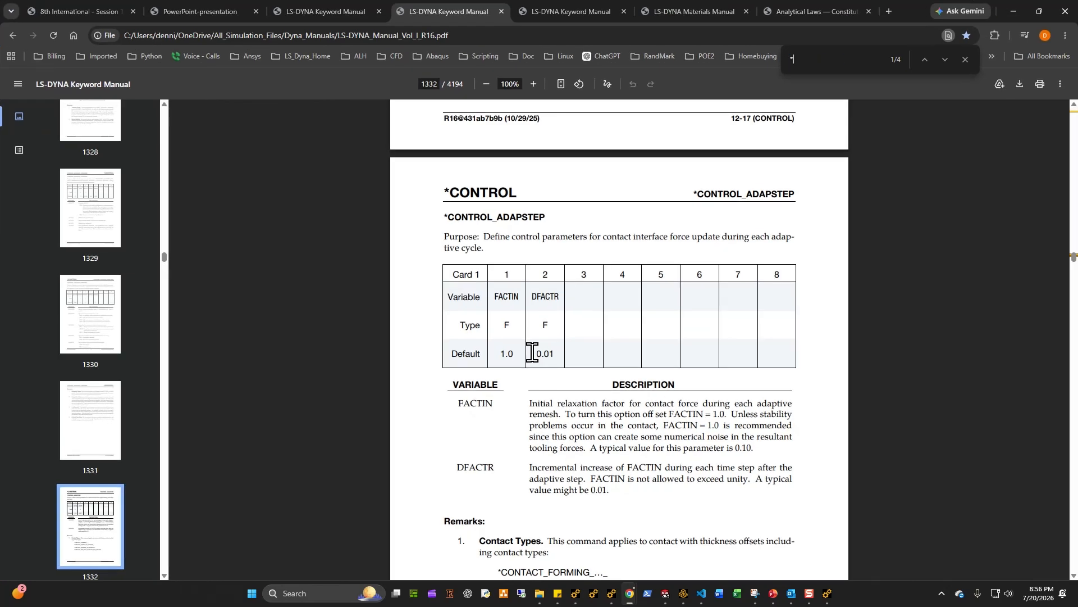
{"action": "type", "text": "part"}
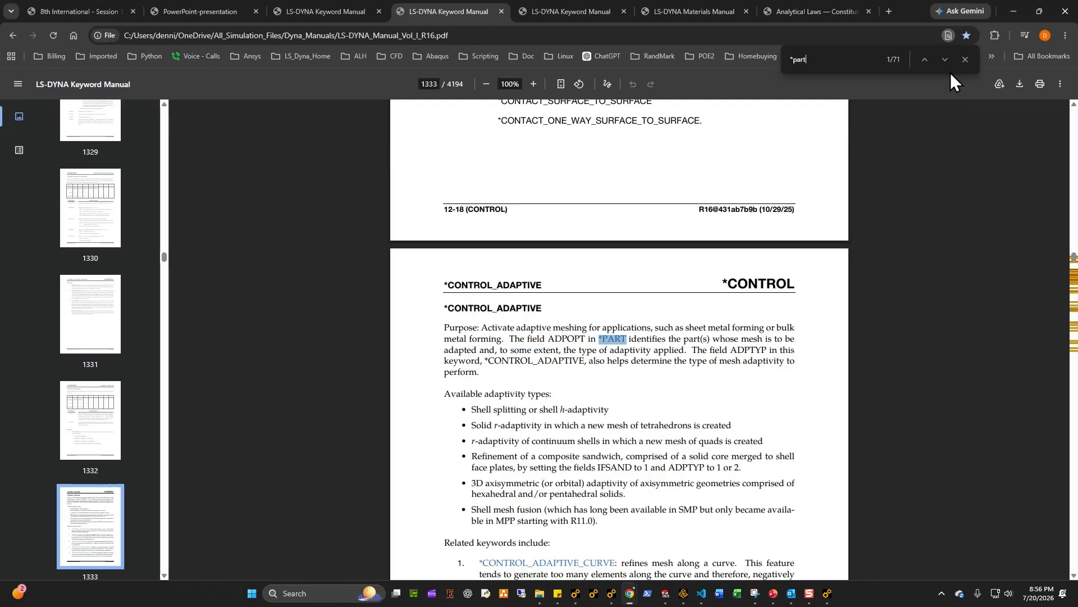
{"action": "left_click", "coordinate": [922, 61]}
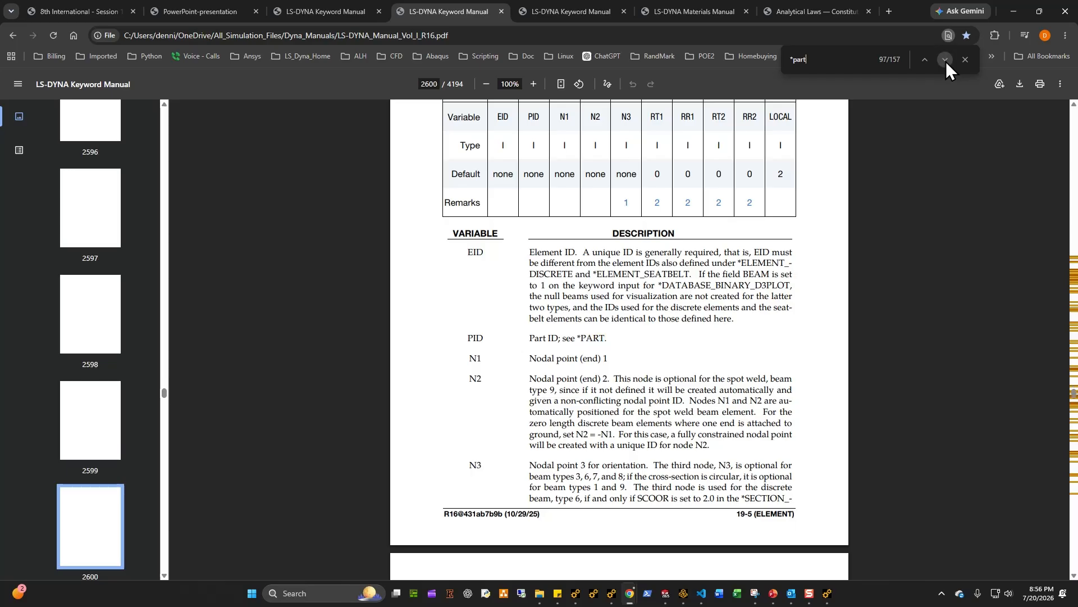
{"action": "left_click", "coordinate": [946, 59]}
{"action": "left_click", "coordinate": [965, 59]}
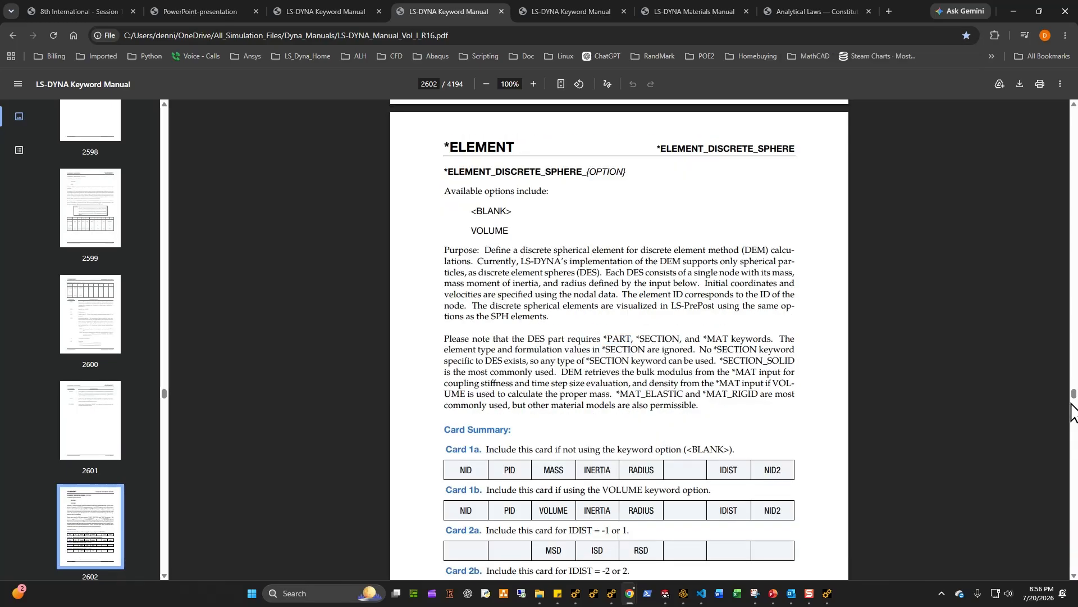
{"action": "left_click_drag", "start_coordinate": [1073, 405], "coordinate": [838, 258]}
{"action": "key", "text": "ctrl+f"}
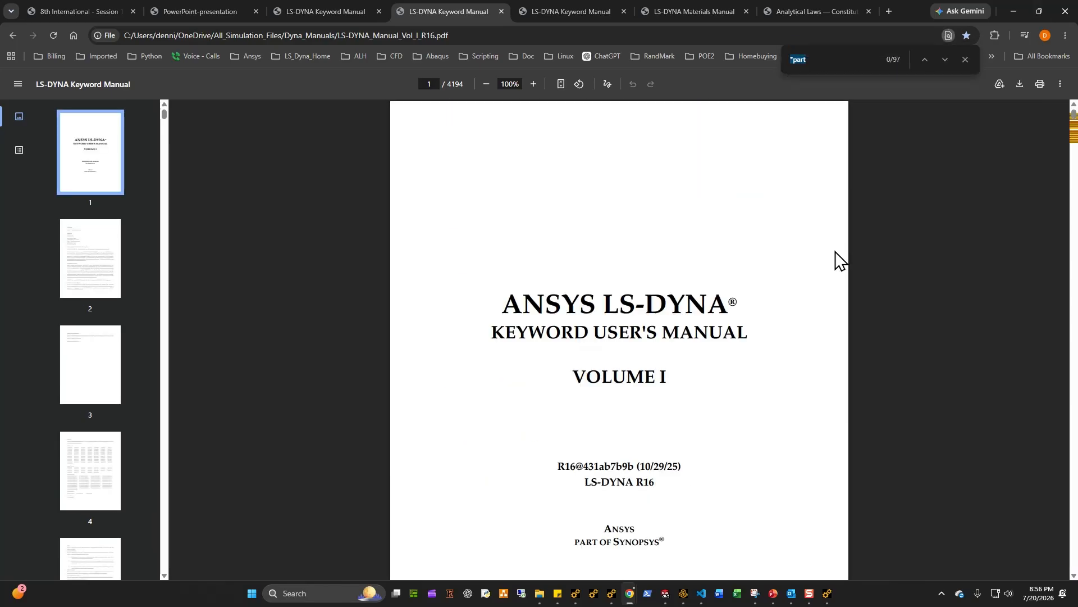
Step: Read the *PART card's ADPOPT field description and its adaptive remeshing options in the manual
{"action": "left_click", "coordinate": [483, 353]}
{"action": "scroll", "coordinate": [508, 351], "scroll_direction": "down", "scroll_amount": 6}
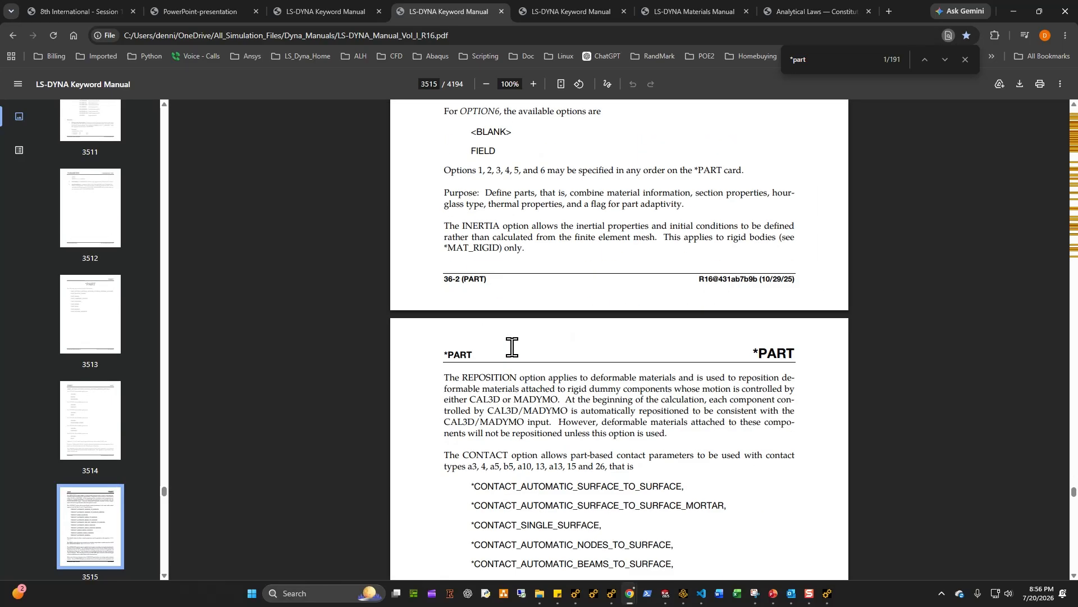
{"action": "scroll", "coordinate": [512, 346], "scroll_direction": "down", "scroll_amount": 20}
{"action": "scroll", "coordinate": [512, 347], "scroll_direction": "up", "scroll_amount": 7}
{"action": "scroll", "coordinate": [512, 347], "scroll_direction": "down", "scroll_amount": 5}
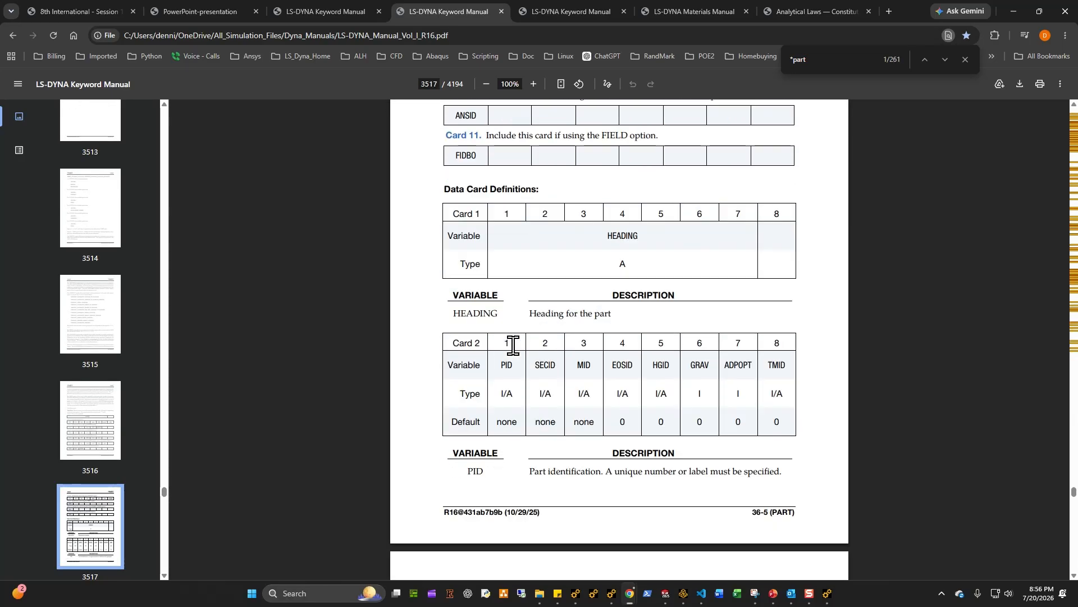
{"action": "scroll", "coordinate": [513, 345], "scroll_direction": "down", "scroll_amount": 12}
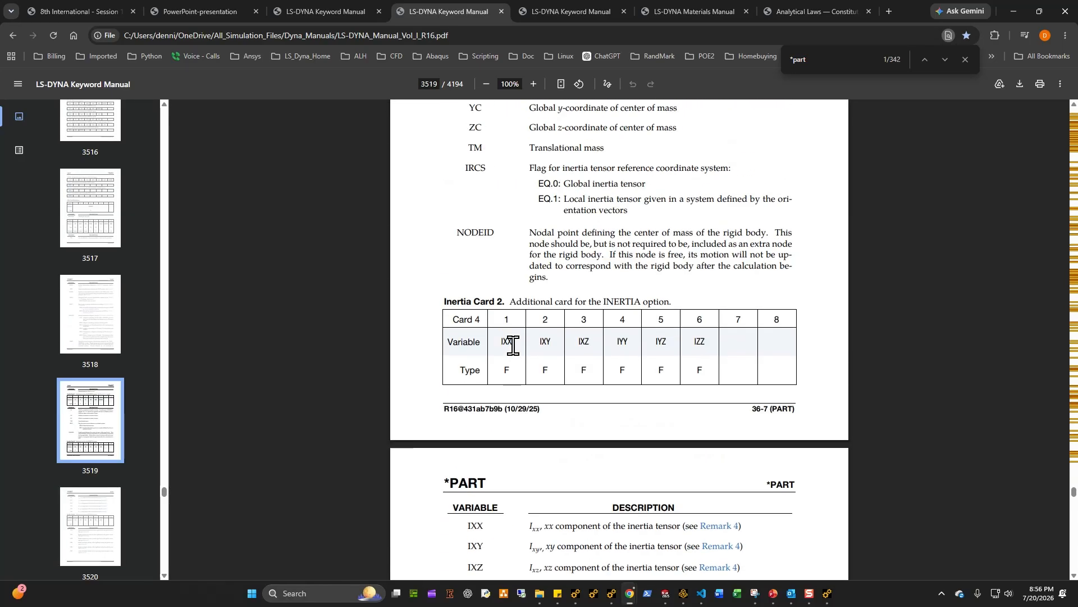
{"action": "scroll", "coordinate": [513, 345], "scroll_direction": "up", "scroll_amount": 10}
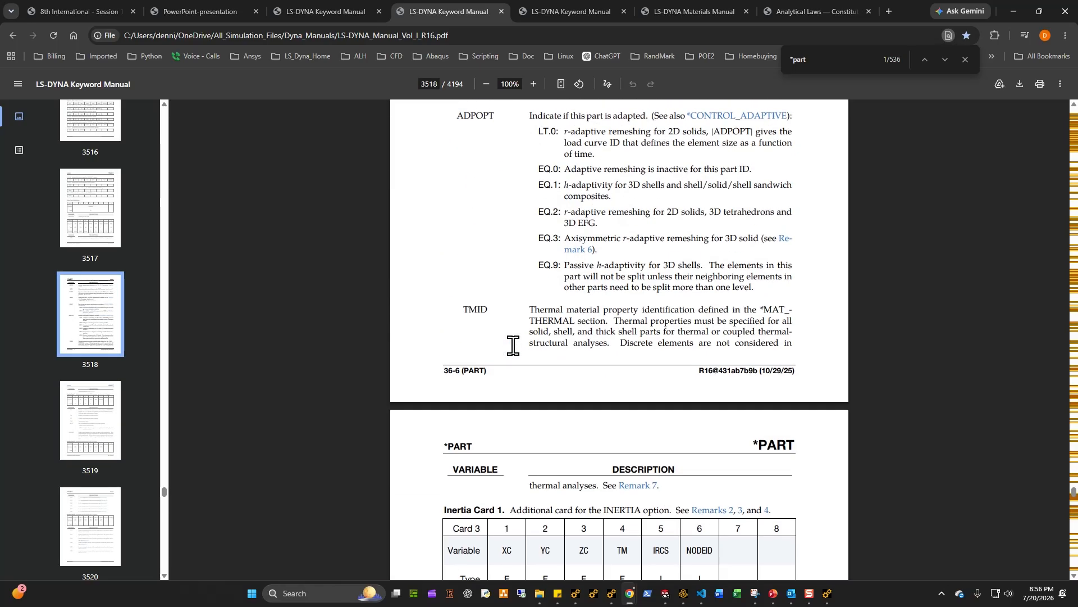
{"action": "scroll", "coordinate": [512, 345], "scroll_direction": "up", "scroll_amount": 6}
{"action": "scroll", "coordinate": [517, 365], "scroll_direction": "down", "scroll_amount": 3}
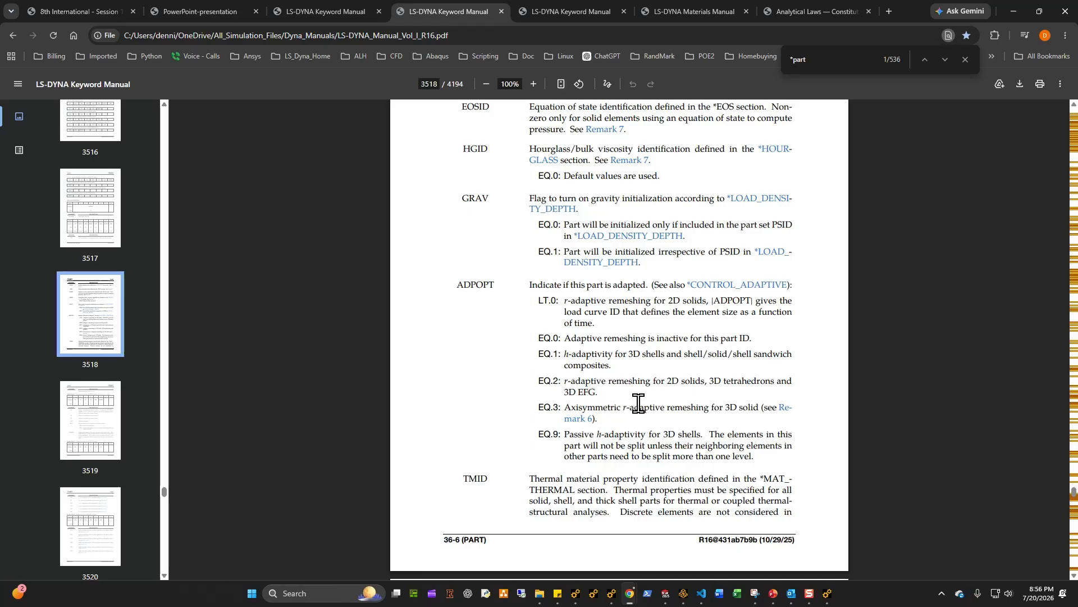
Step: Review the Target part's *PART and *SECTION_SHELL cards in the keyword file
{"action": "left_click", "coordinate": [1015, 12]}
{"action": "left_click", "coordinate": [667, 252]}
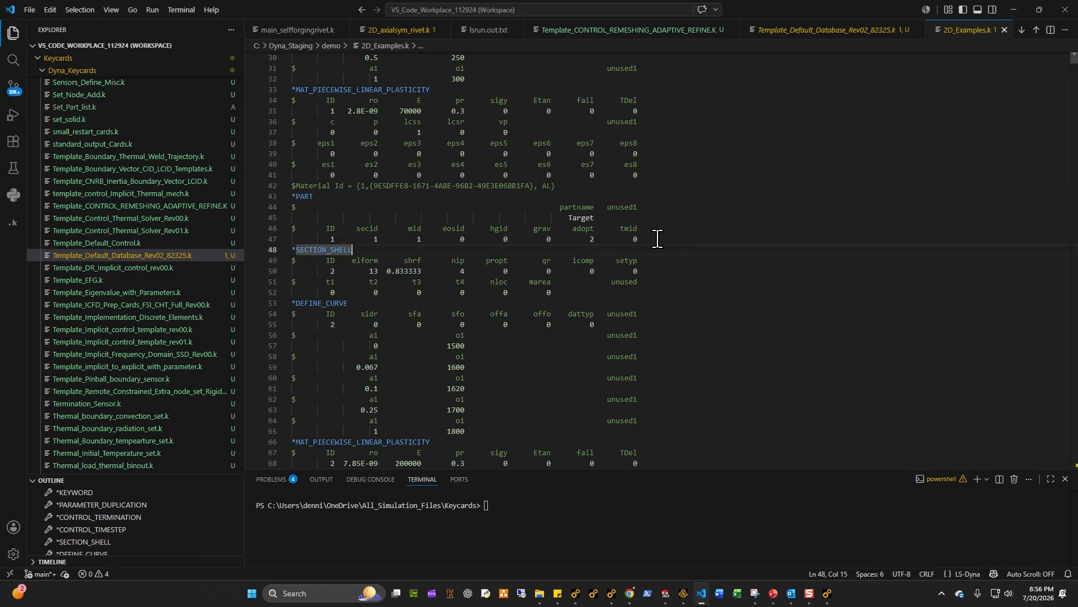
{"action": "left_click", "coordinate": [600, 238]}
{"action": "left_click_drag", "start_coordinate": [690, 240], "coordinate": [276, 200]}
{"action": "left_click", "coordinate": [555, 262]}
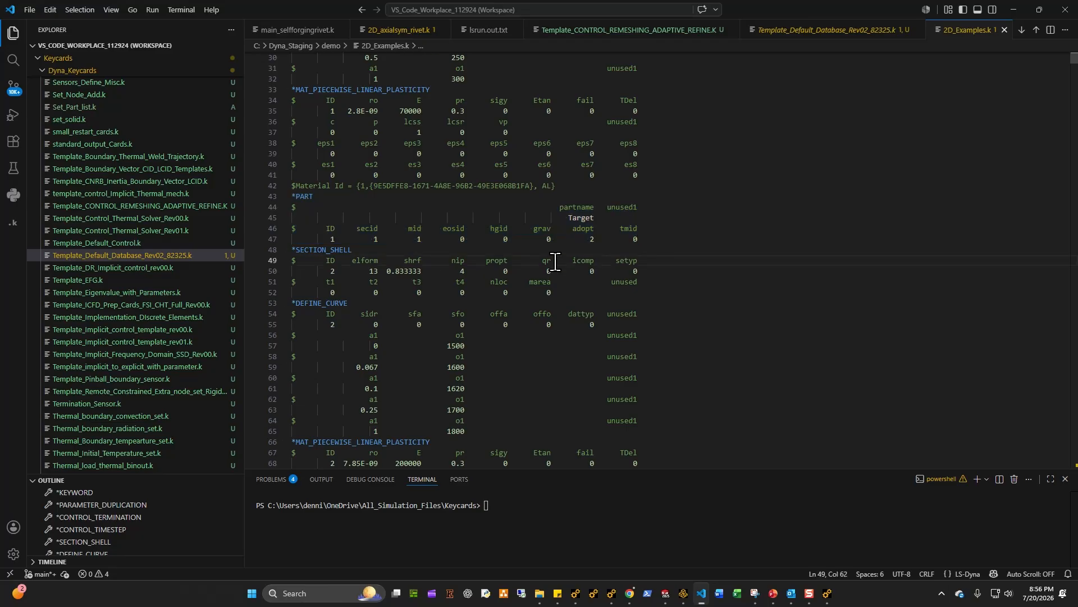
{"action": "mouse_move", "coordinate": [560, 270]}
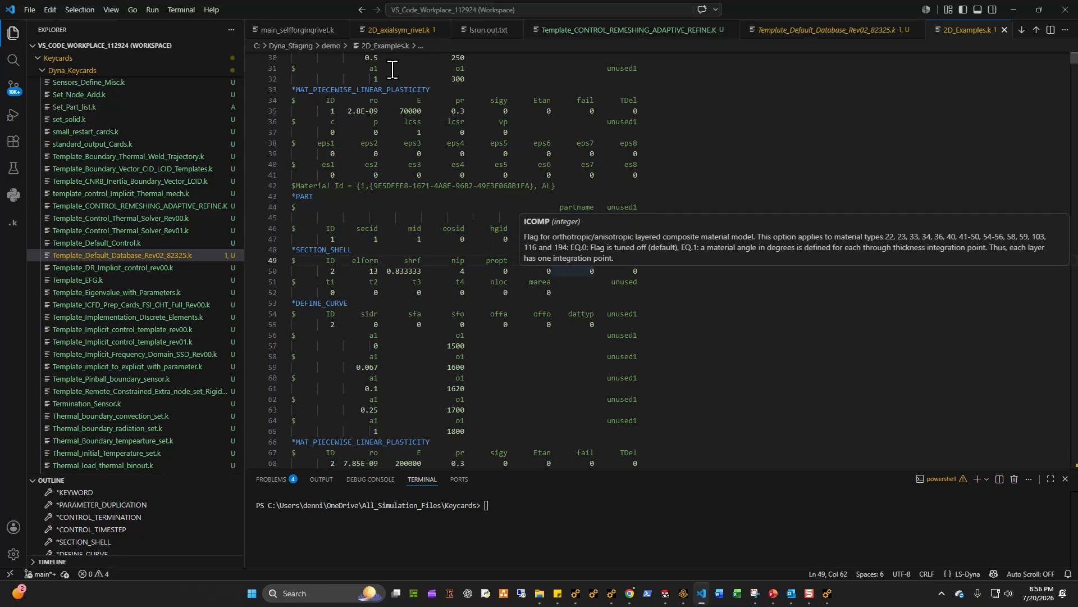
Step: Select C:\Dyna_Staging\demo\2D_Examples.k as the LS-Run input file and start the LS-DYNA job
{"action": "left_click", "coordinate": [574, 599]}
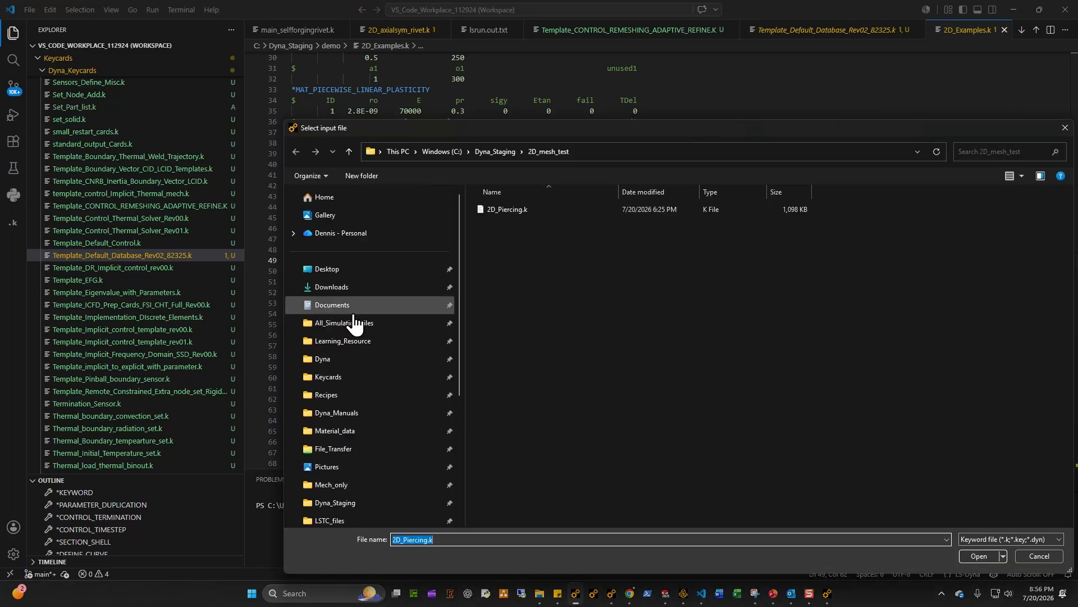
{"action": "left_click", "coordinate": [337, 377]}
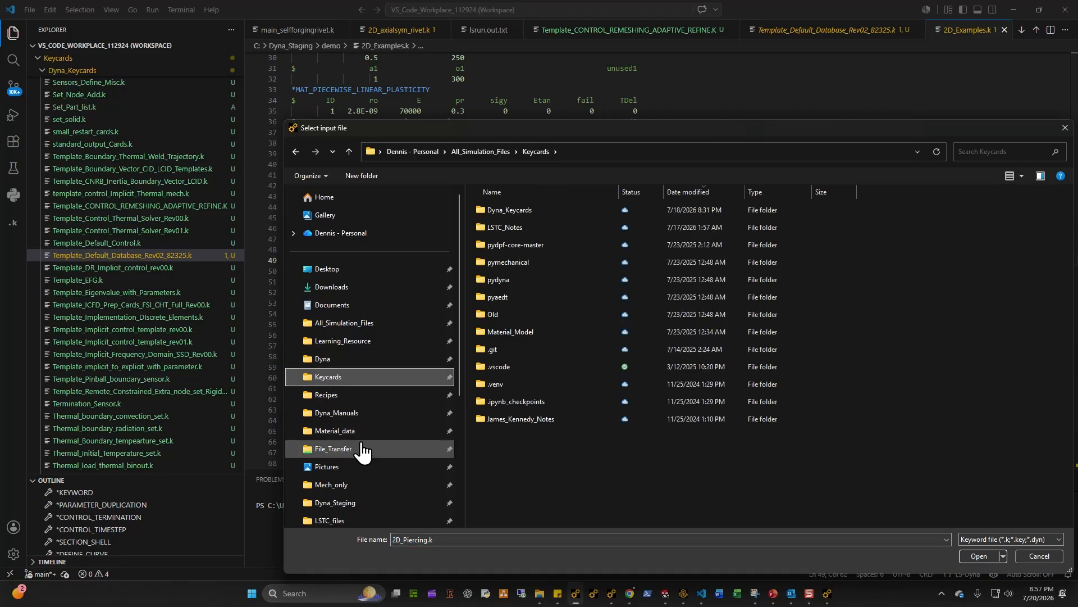
{"action": "scroll", "coordinate": [362, 450], "scroll_direction": "down", "scroll_amount": 2}
{"action": "left_click", "coordinate": [337, 392]}
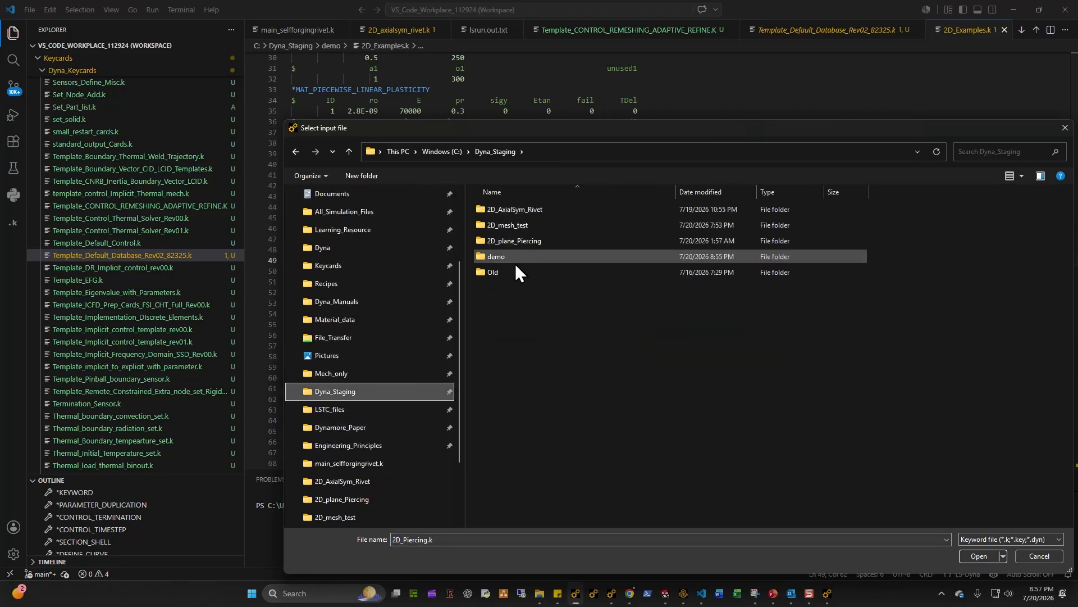
{"action": "double_click", "coordinate": [518, 242]}
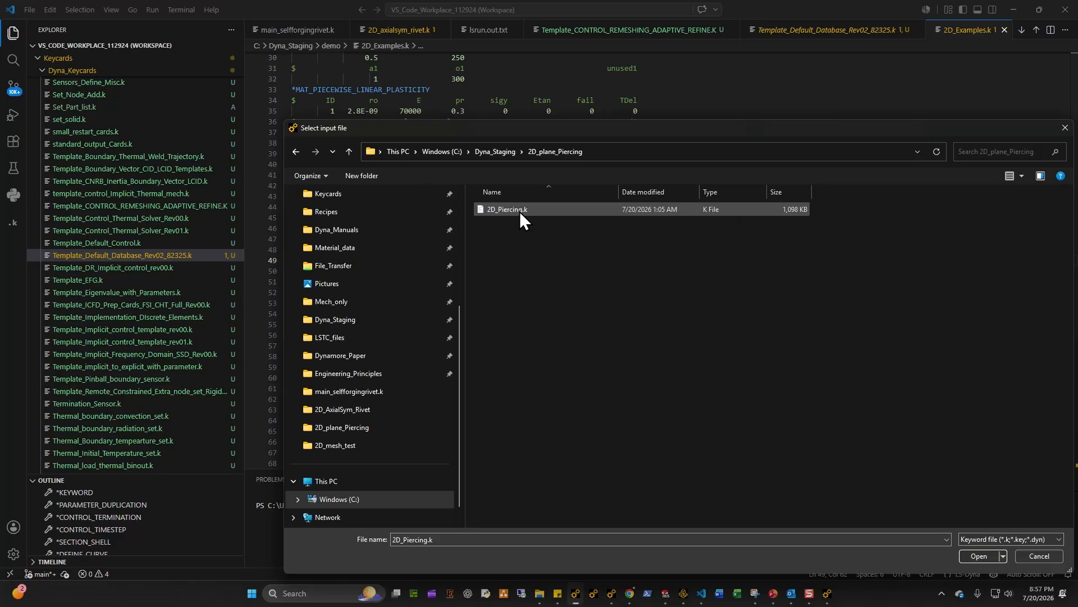
{"action": "left_click", "coordinate": [507, 152]}
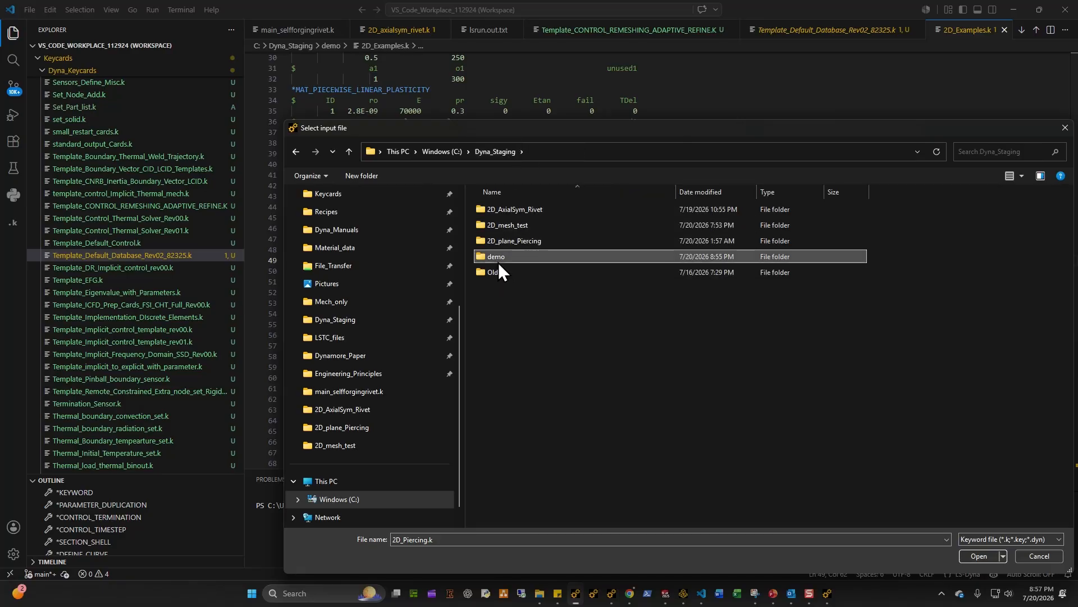
{"action": "double_click", "coordinate": [496, 257]}
{"action": "double_click", "coordinate": [512, 210]}
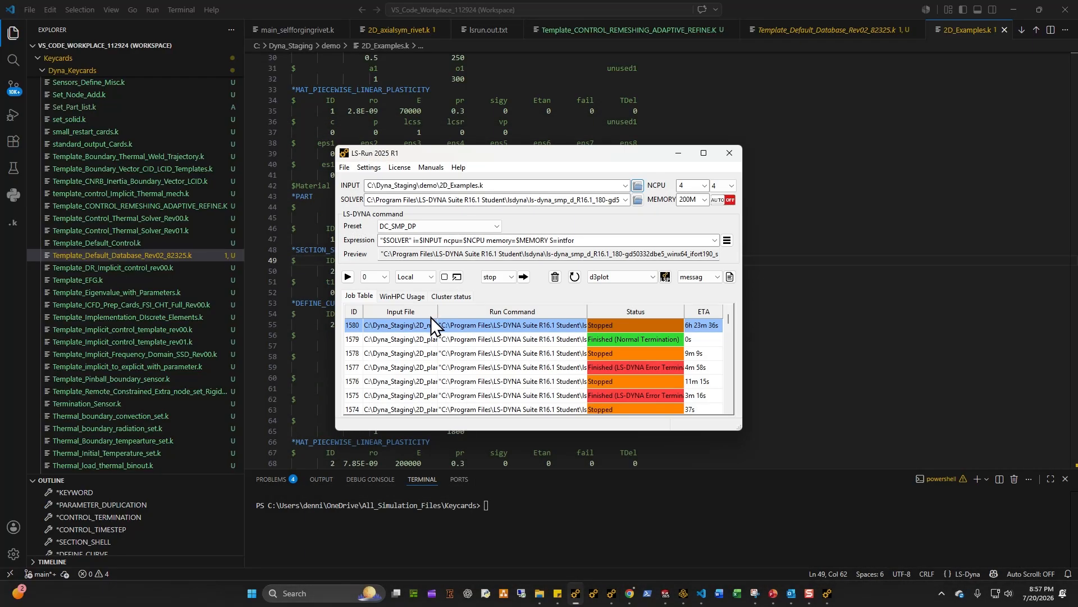
{"action": "left_click", "coordinate": [348, 277]}
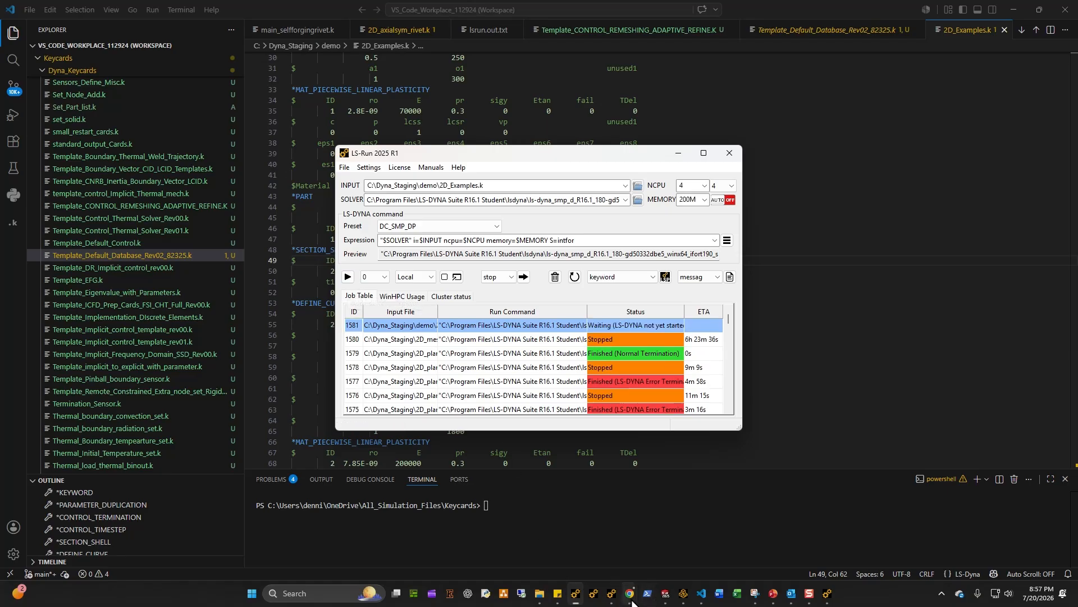
Step: Switch to LS-PrePost and play the piercing effective plastic strain animation, zooming in on the punch tip region
{"action": "mouse_move", "coordinate": [611, 600]}
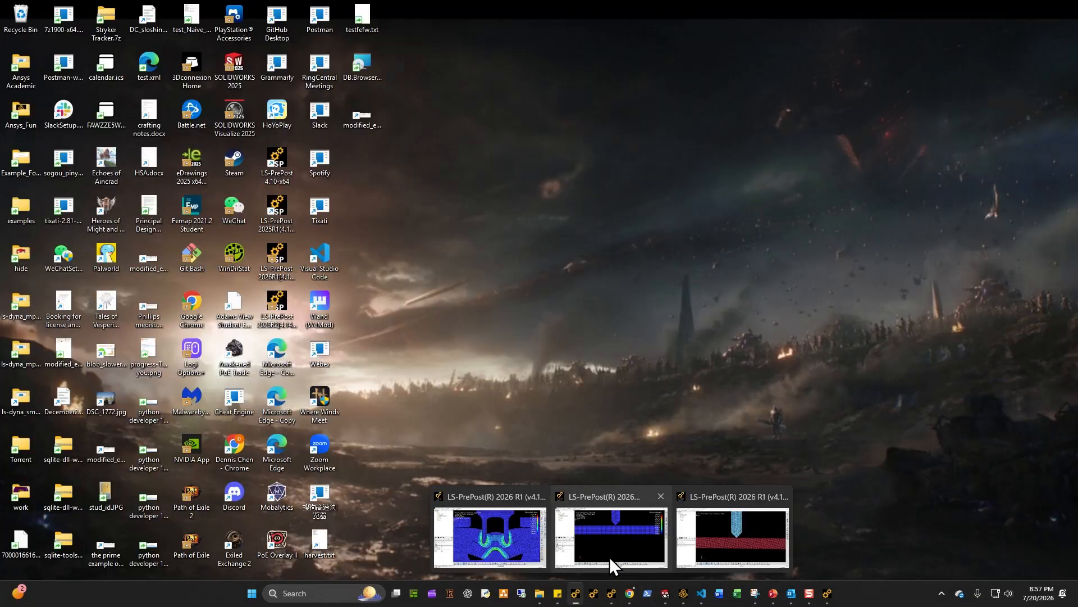
{"action": "left_click", "coordinate": [609, 557]}
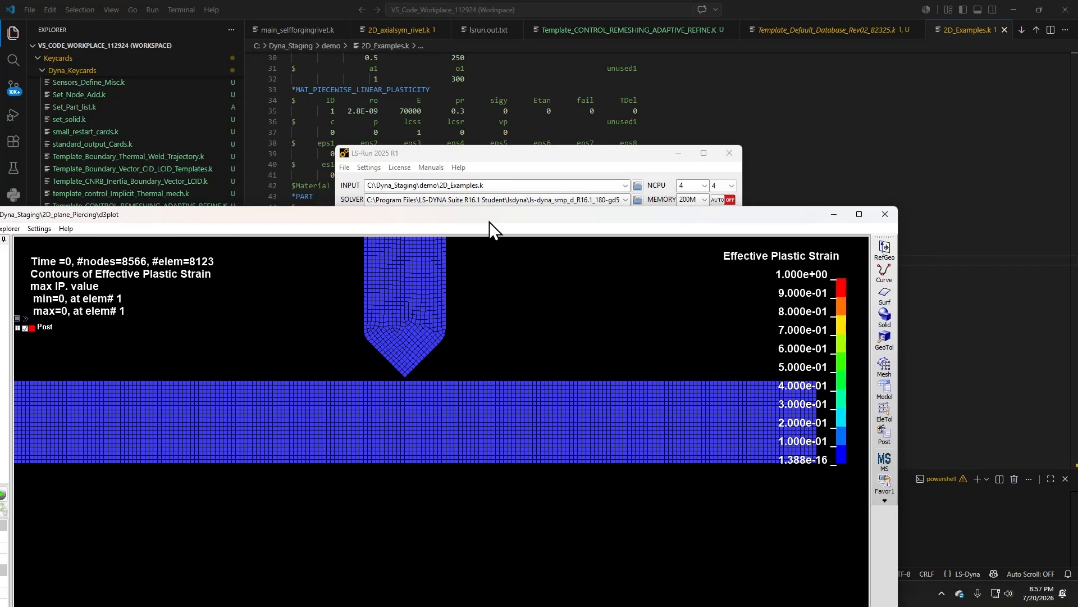
{"action": "double_click", "coordinate": [490, 218]}
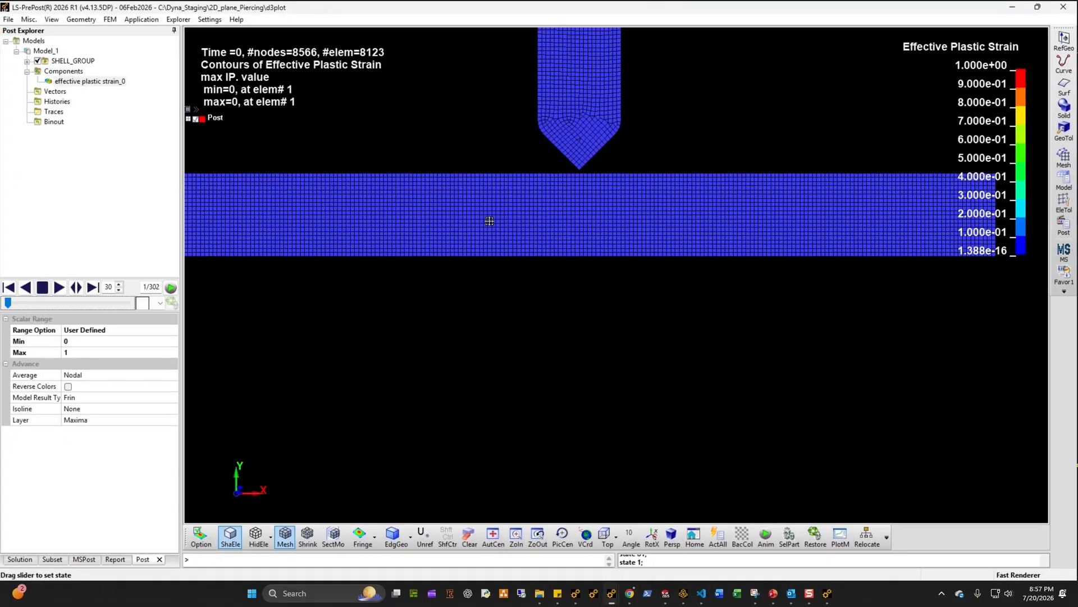
{"action": "scroll", "coordinate": [553, 311], "scroll_direction": "down", "scroll_amount": 4}
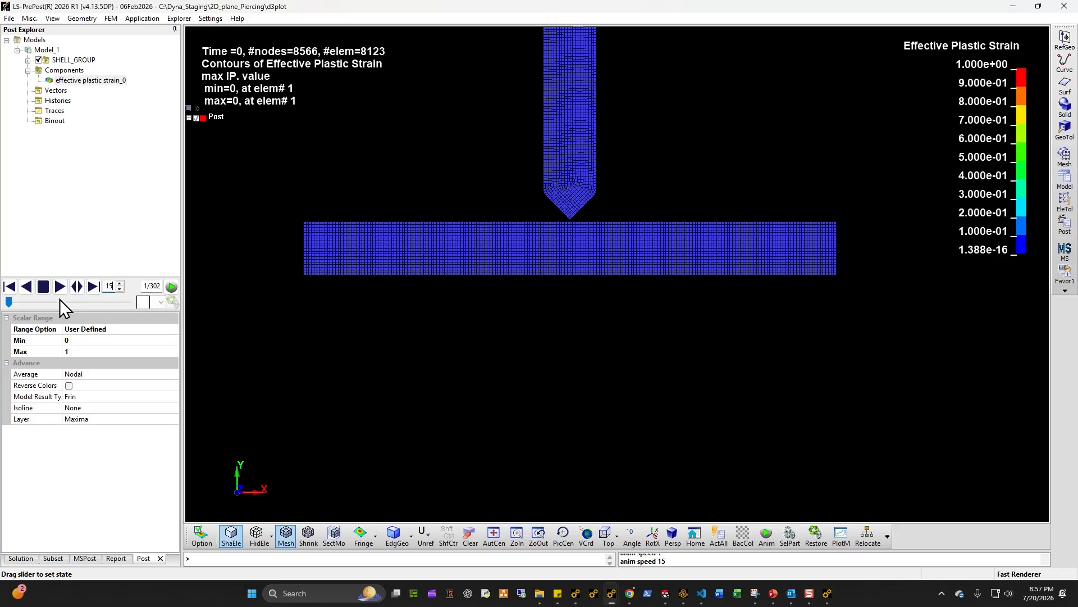
{"action": "left_click", "coordinate": [59, 286]}
{"action": "scroll", "coordinate": [587, 248], "scroll_direction": "up", "scroll_amount": 4}
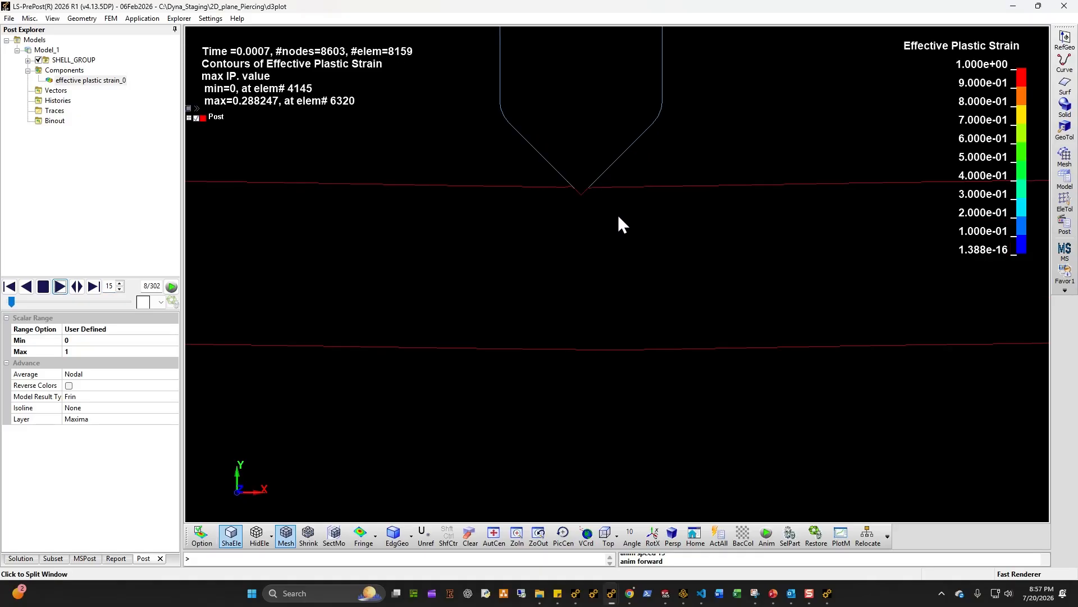
{"action": "scroll", "coordinate": [618, 217], "scroll_direction": "up", "scroll_amount": 6}
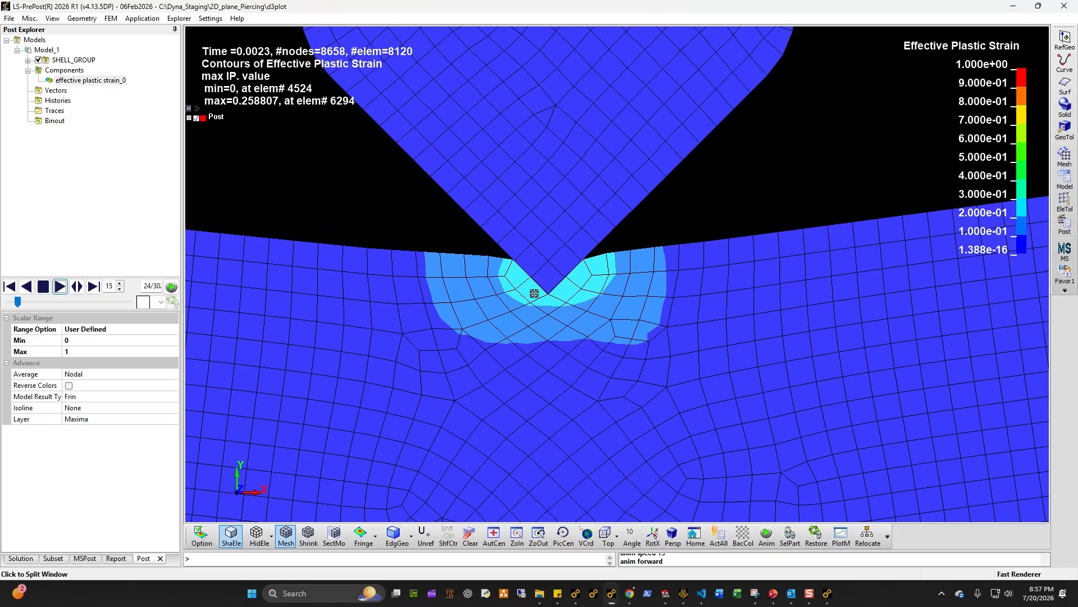
{"action": "scroll", "coordinate": [577, 416], "scroll_direction": "up", "scroll_amount": 2}
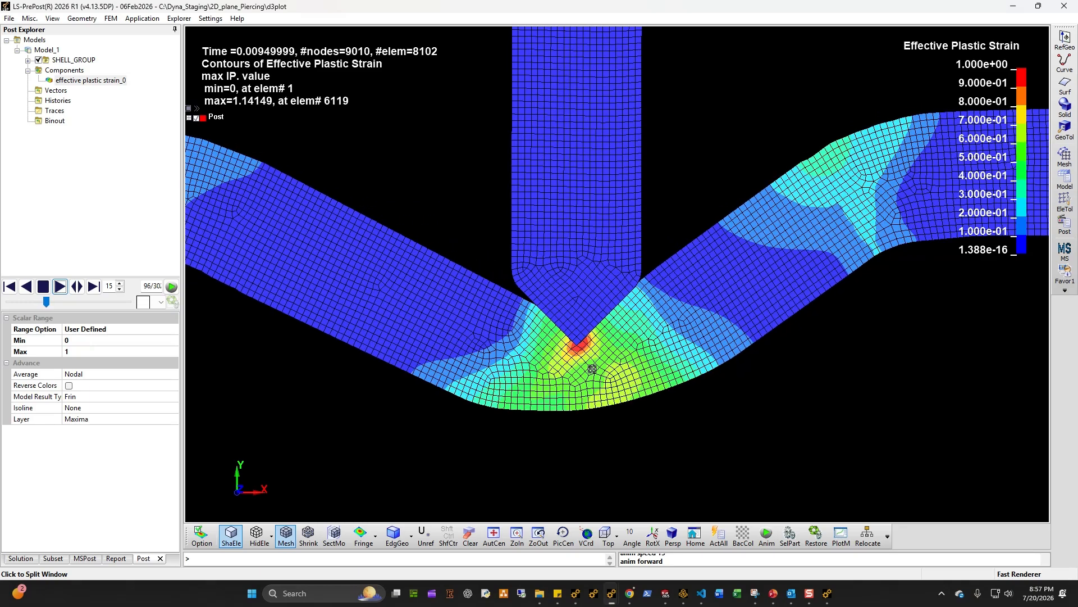
{"action": "scroll", "coordinate": [571, 377], "scroll_direction": "up", "scroll_amount": 3}
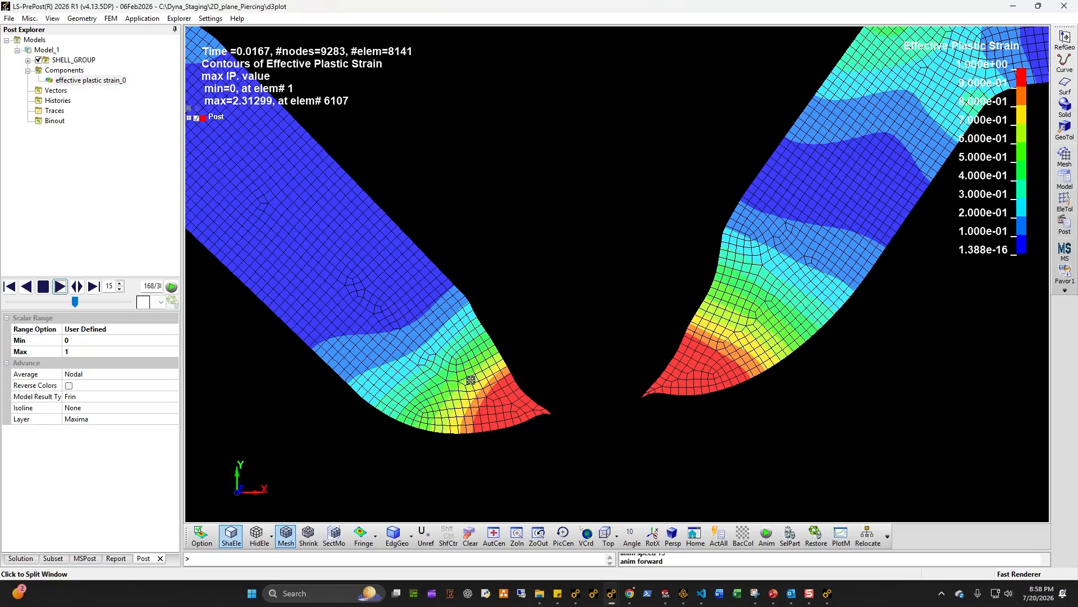
{"action": "scroll", "coordinate": [665, 390], "scroll_direction": "down", "scroll_amount": 5}
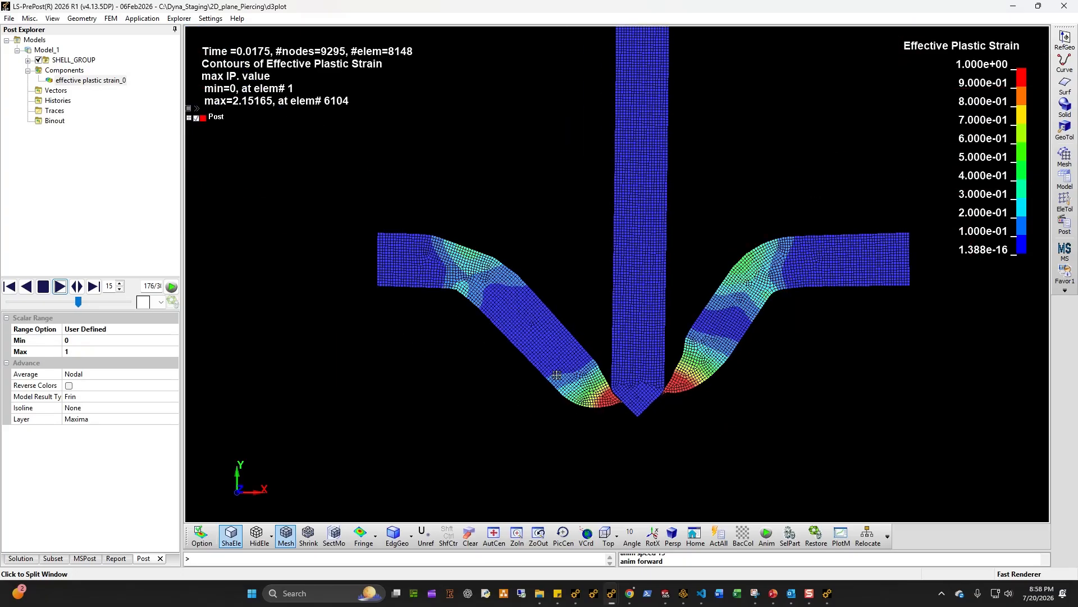